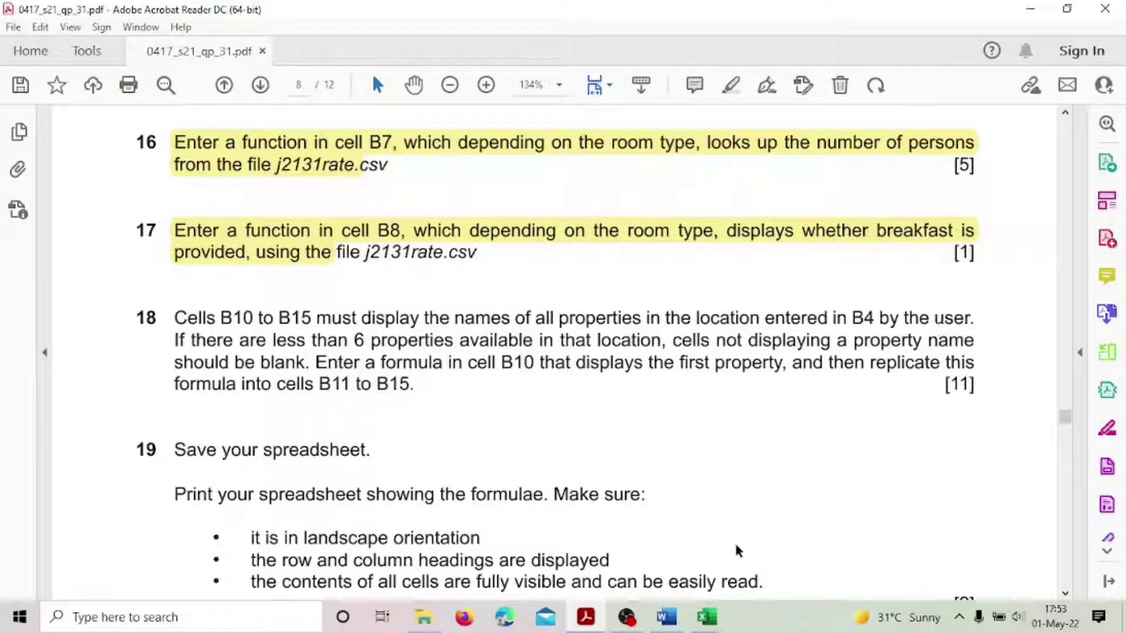
Switch to the j2131bhh1 workbook in Excel and review the location in B4 and the numbered property rows 10 to 15
click(720, 615)
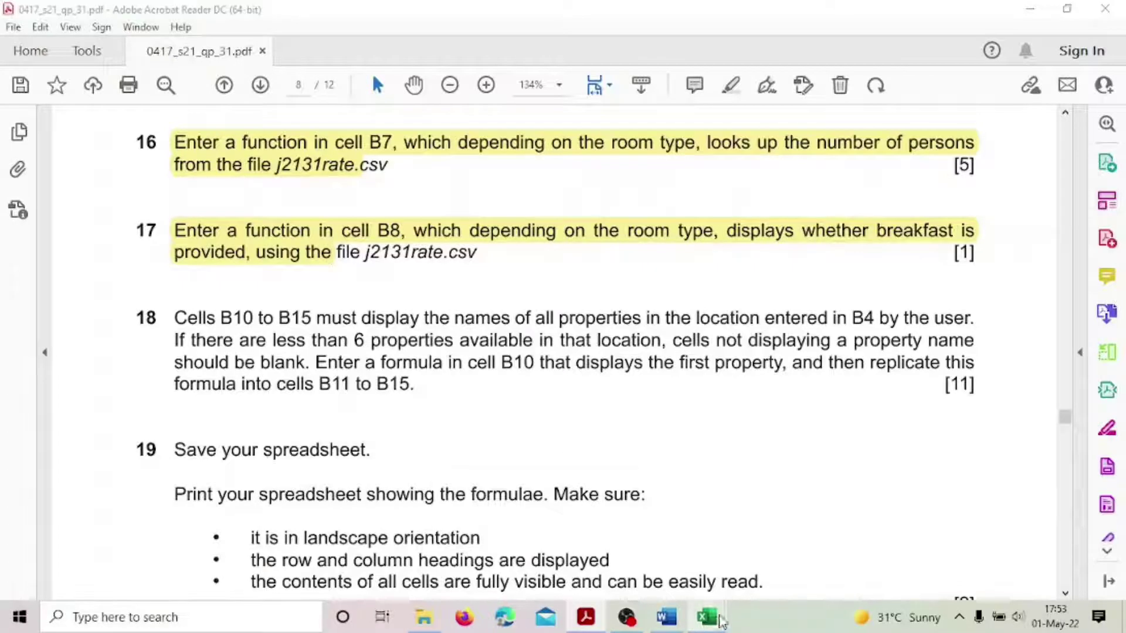
click(899, 564)
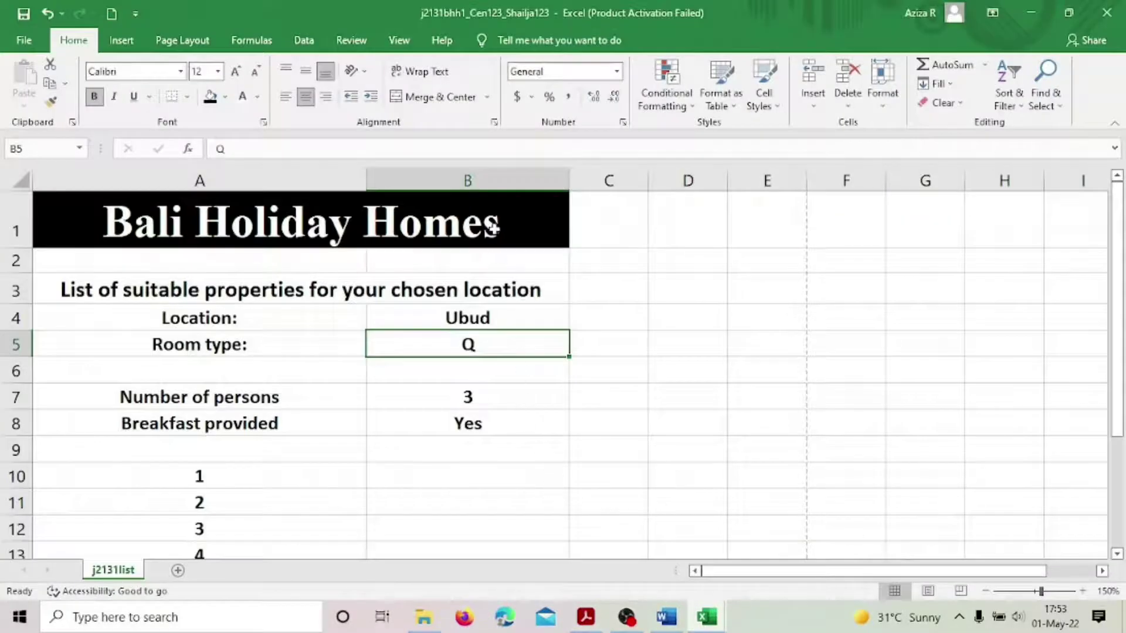
click(464, 318)
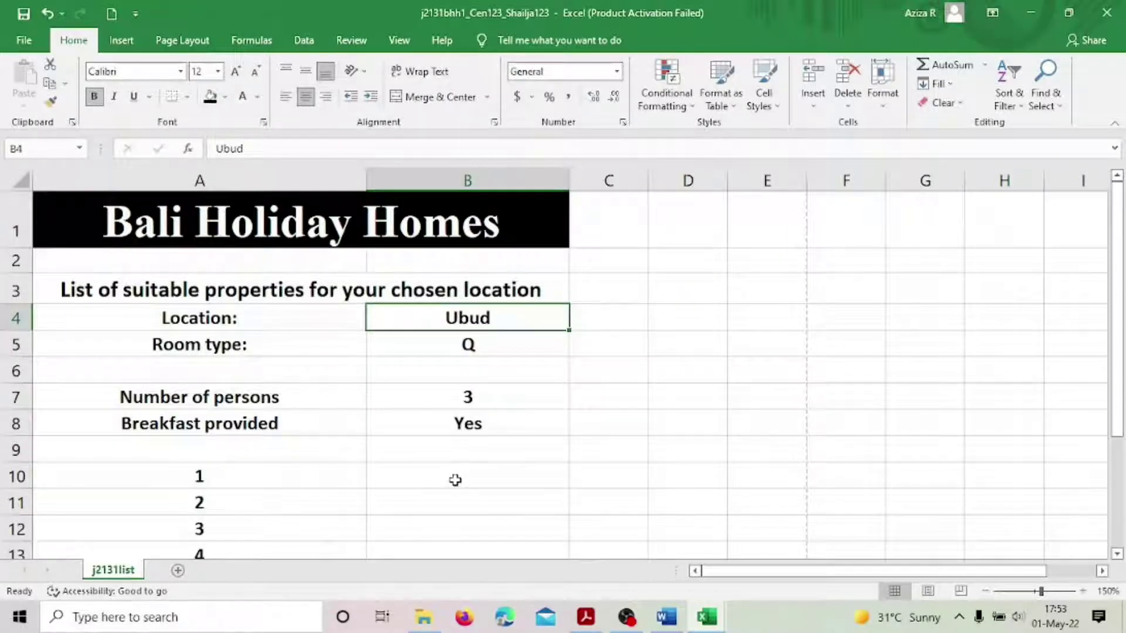
scroll(455, 479, down, 2)
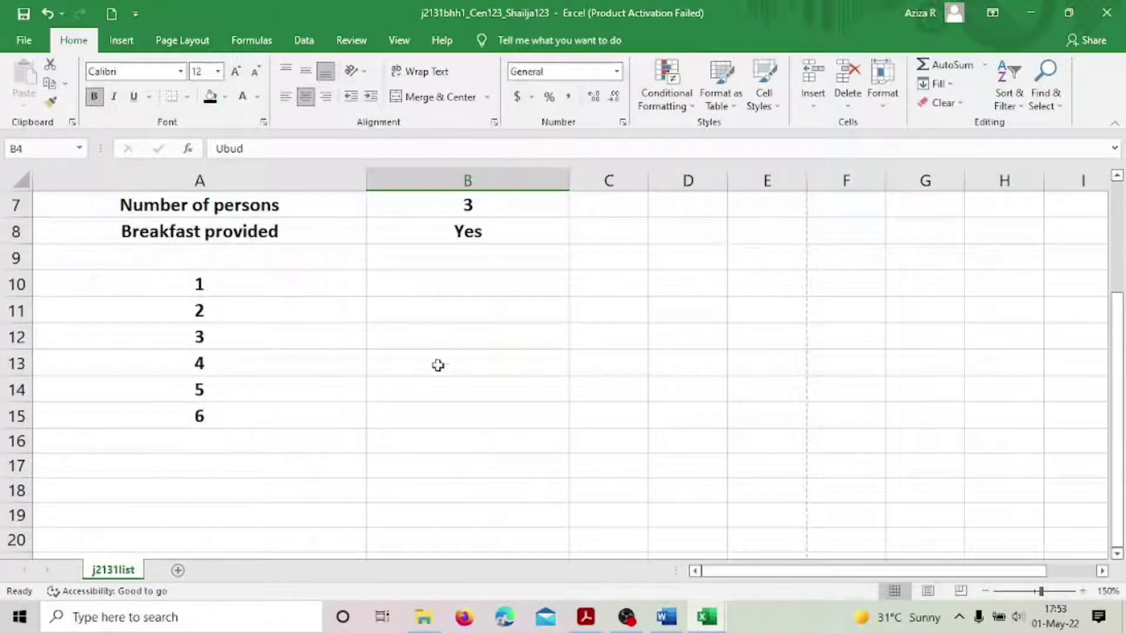
scroll(469, 405, up, 2)
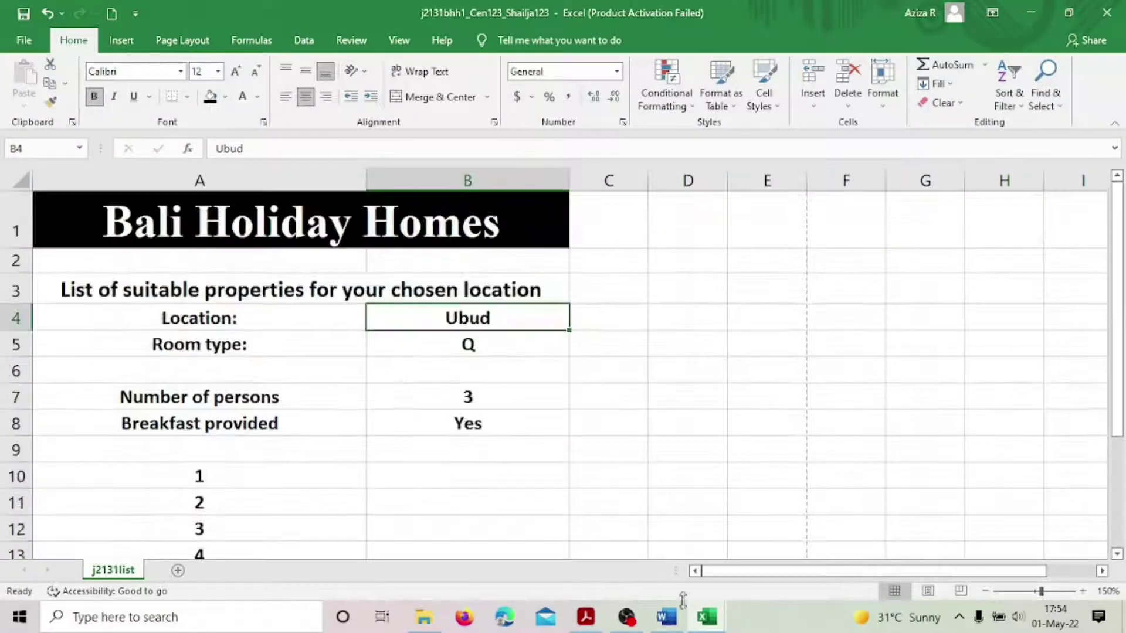
Switch to the j2131home workbook and examine the property table, locating the Ubud heading in row 2
mouse_move(707, 617)
click(549, 535)
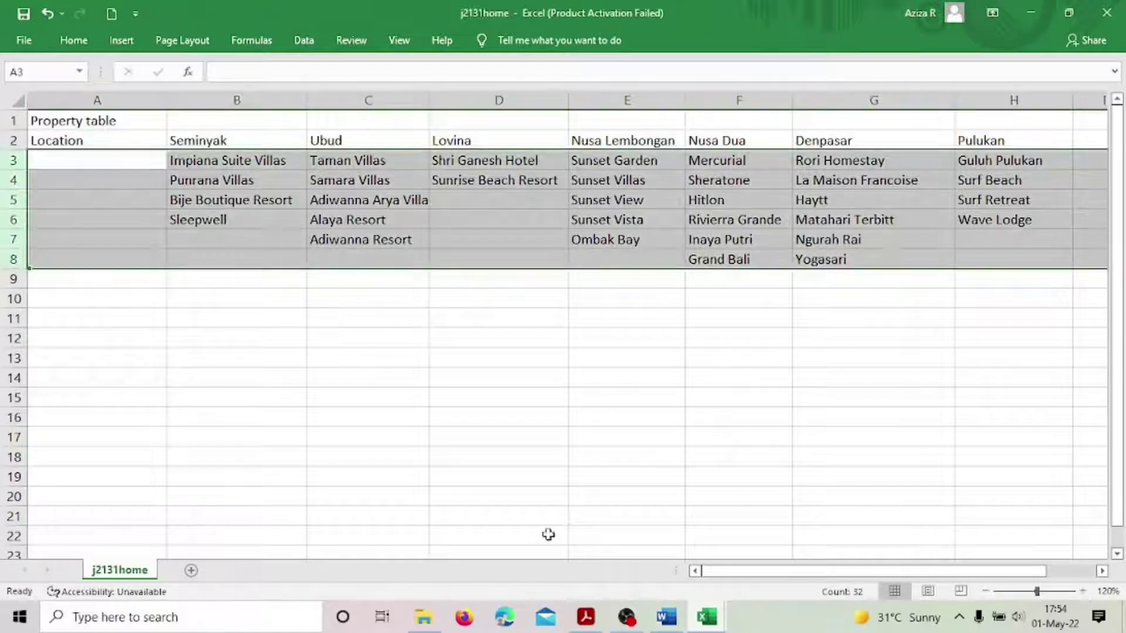
click(547, 437)
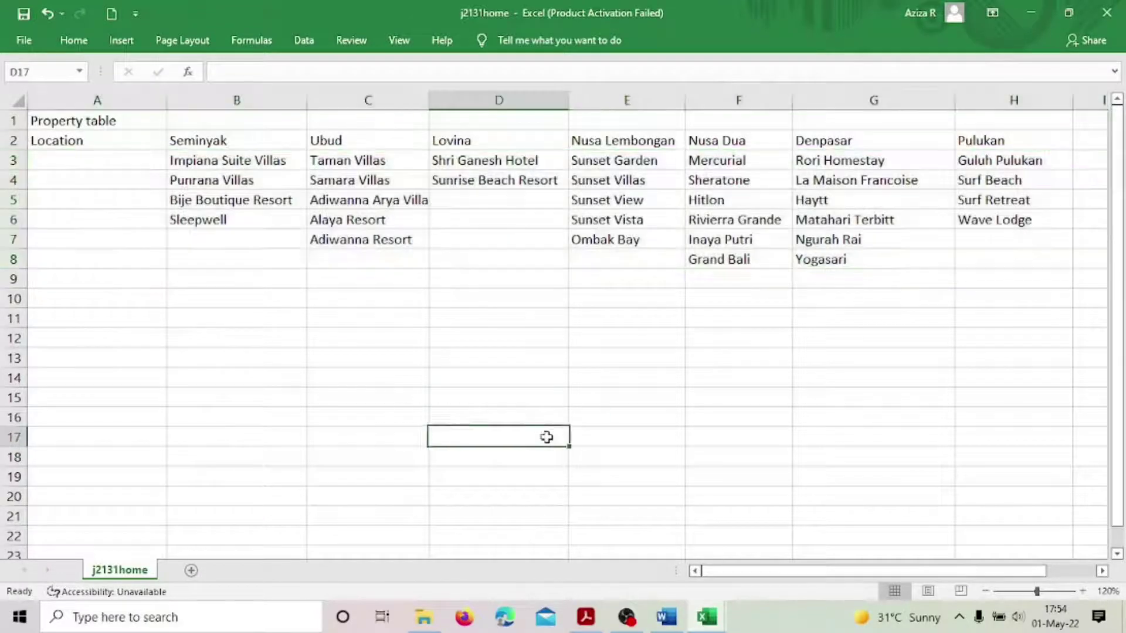
click(352, 141)
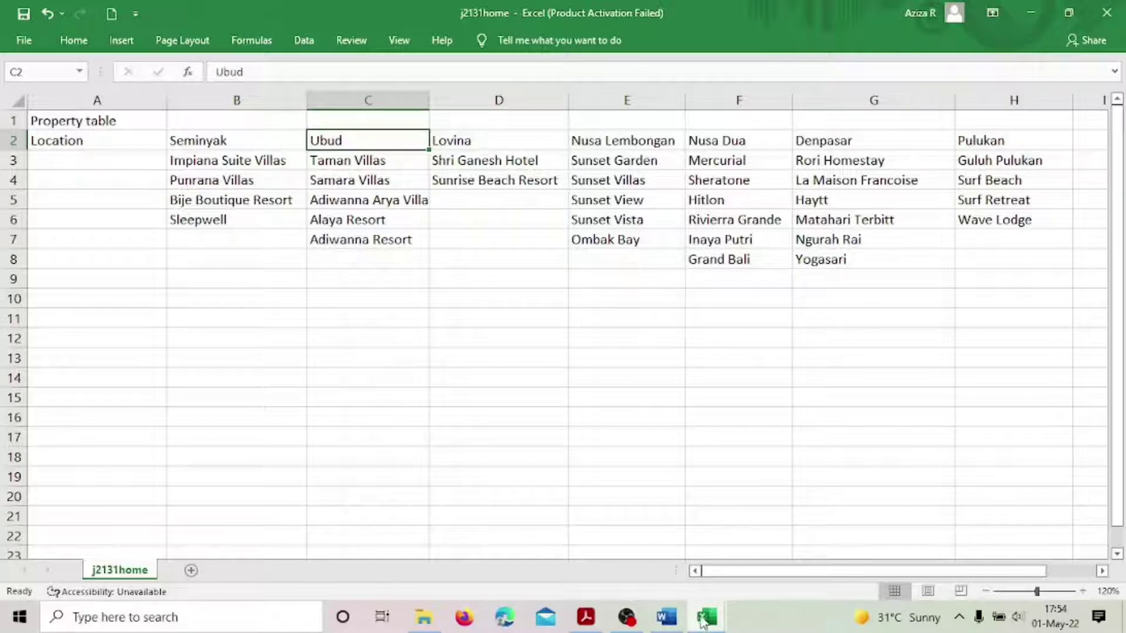
mouse_move(706, 623)
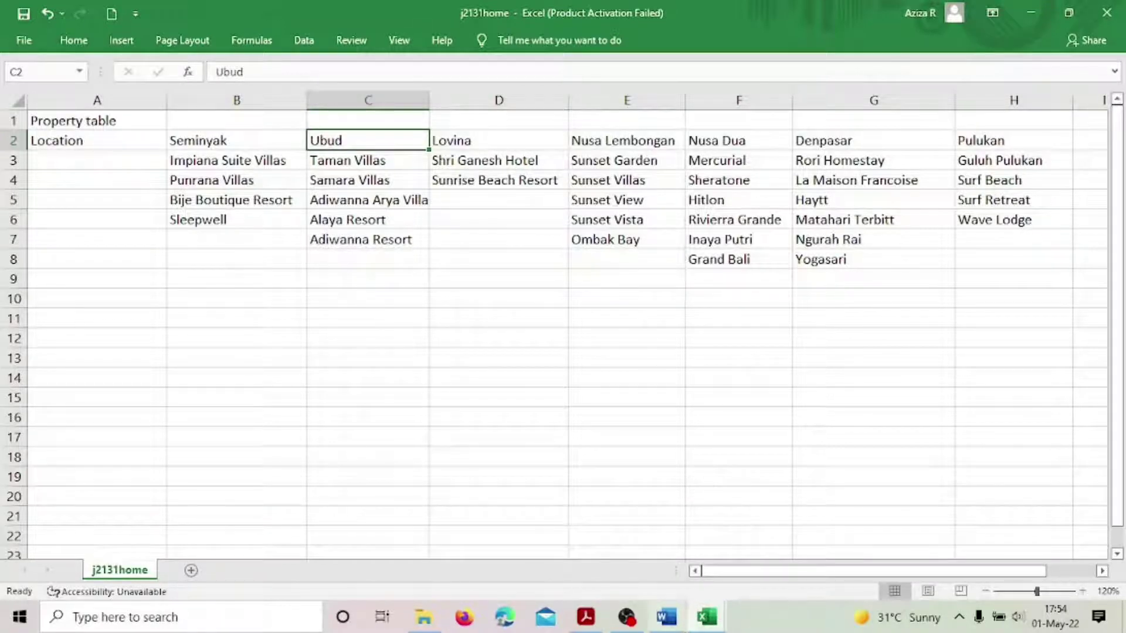
Check question 18 in the PDF exam paper, and compare rows 10 to 15 of the j2131bhh1 workbook with the j2131home property table
click(586, 617)
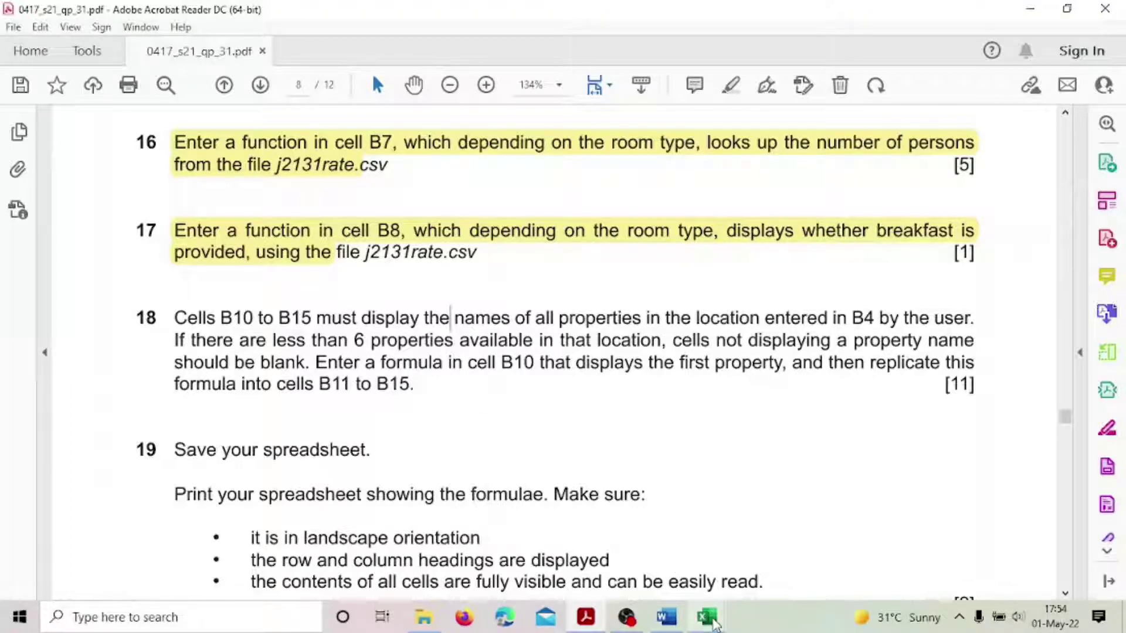
mouse_move(706, 617)
click(876, 561)
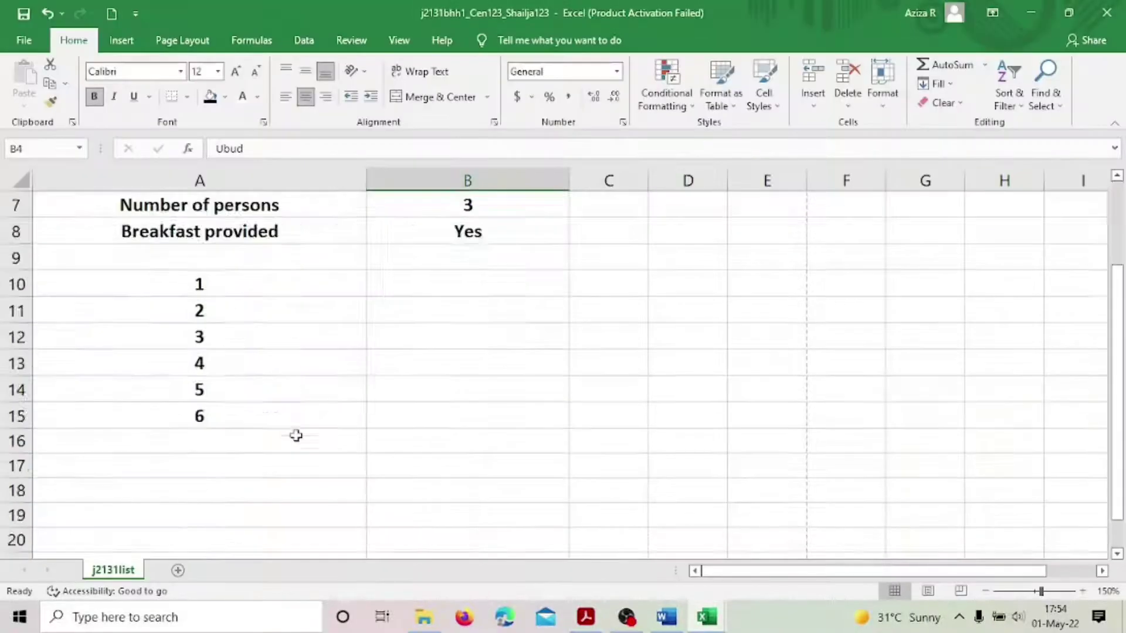
scroll(296, 436, down, 2)
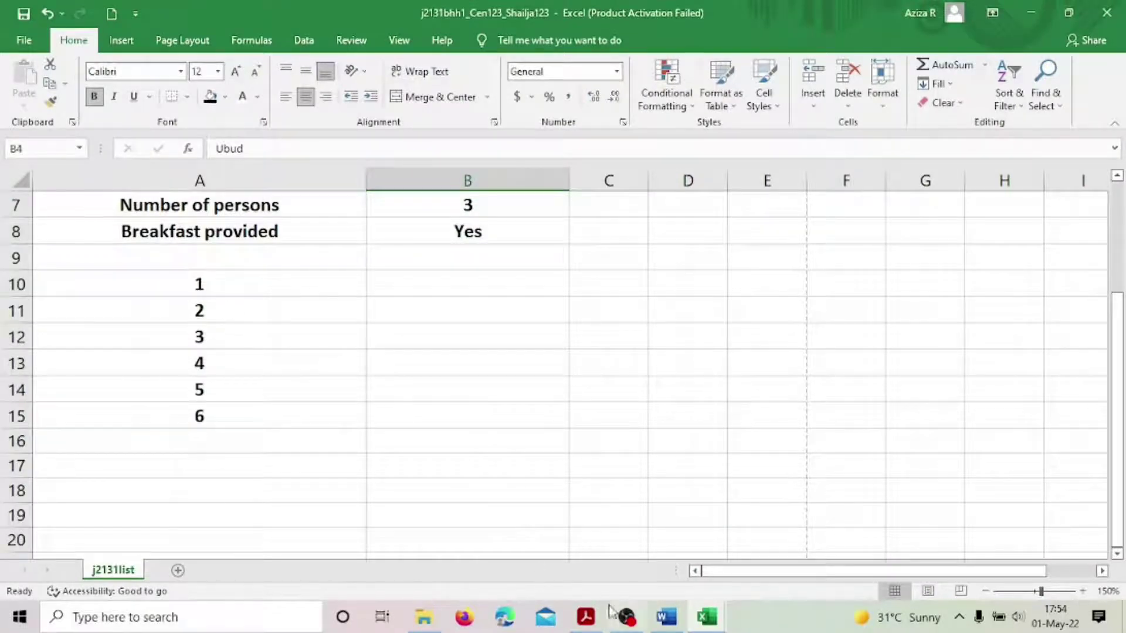
mouse_move(705, 619)
click(475, 505)
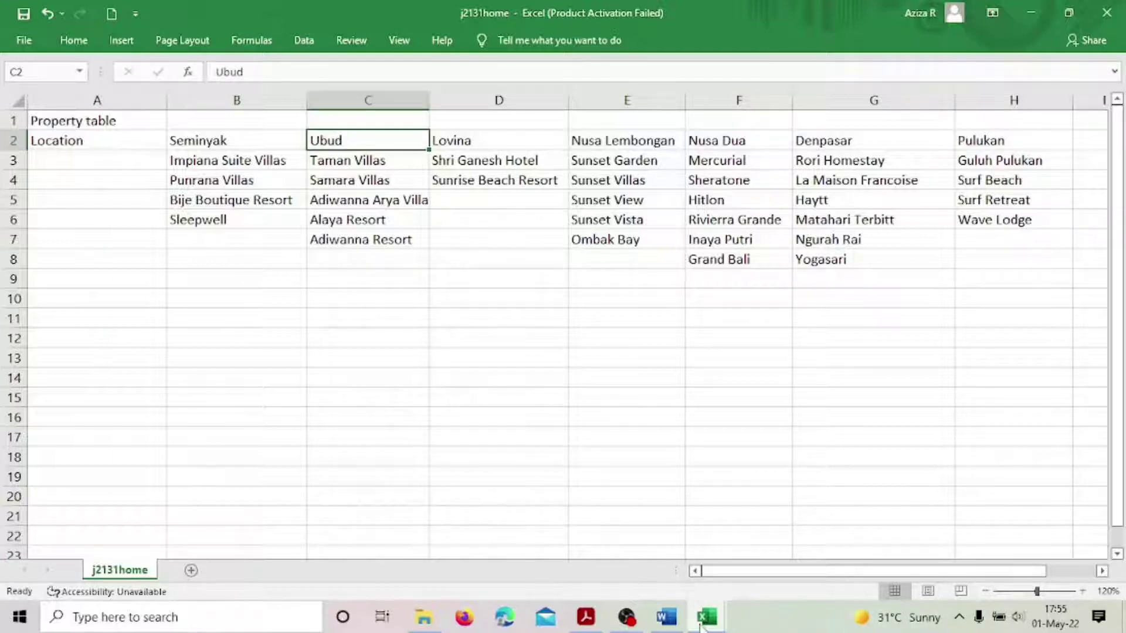
Switch to the PDF exam paper and read which cell question 18 wants the formula entered in
mouse_move(602, 622)
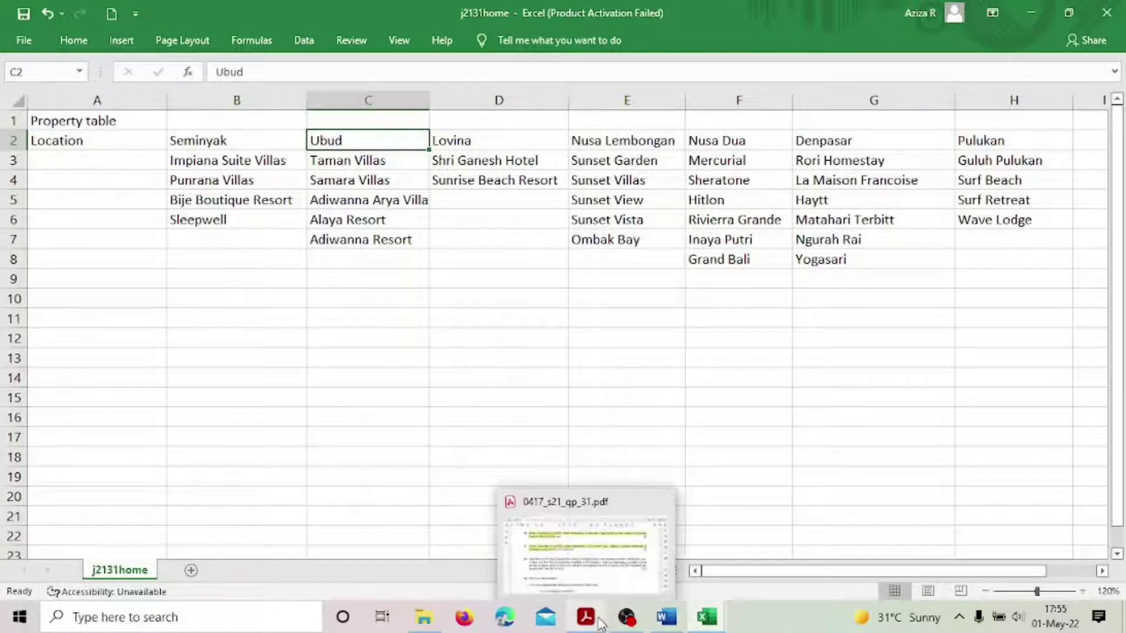
click(587, 616)
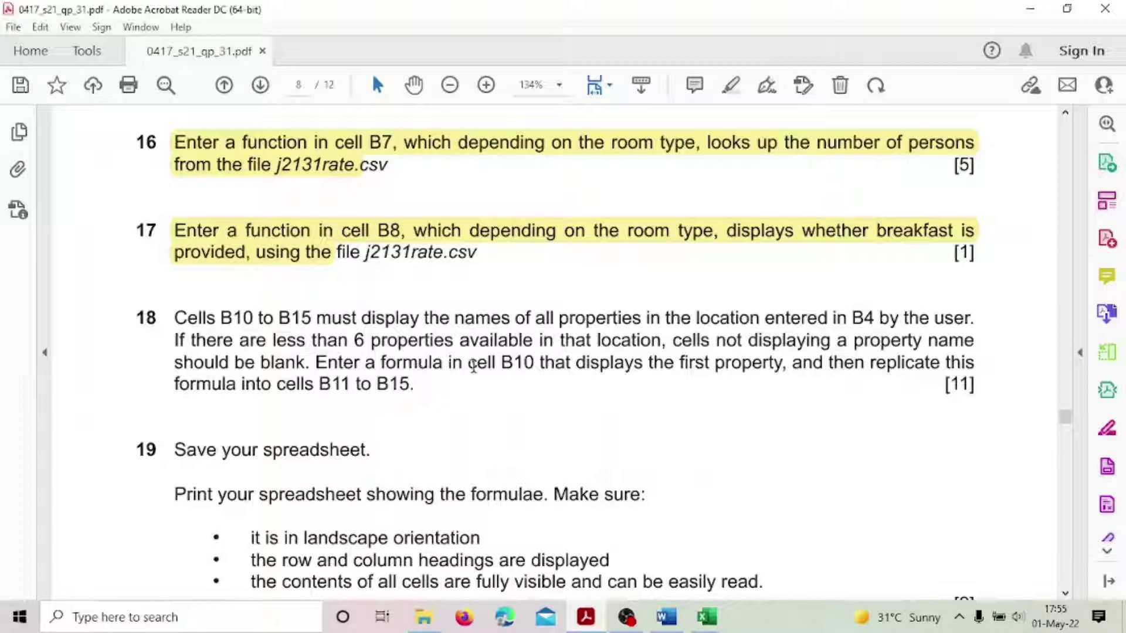
drag(521, 364, 535, 365)
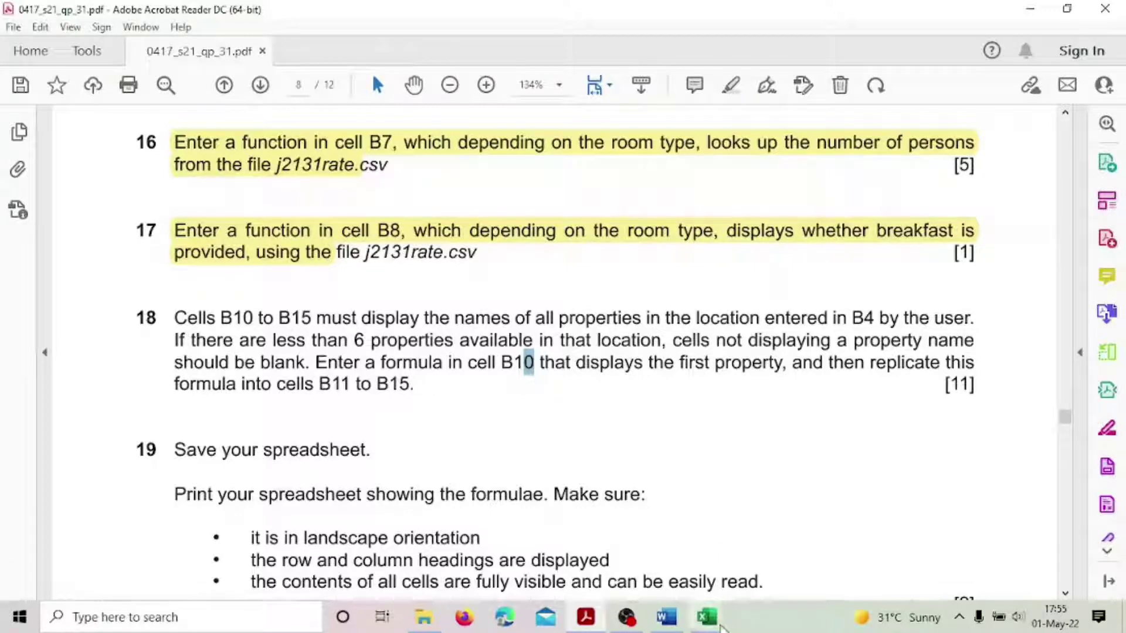
Return to the j2131bhh1 workbook in Excel and select cell B10, rechecking the exam paper in Acrobat Reader
mouse_move(706, 616)
click(871, 540)
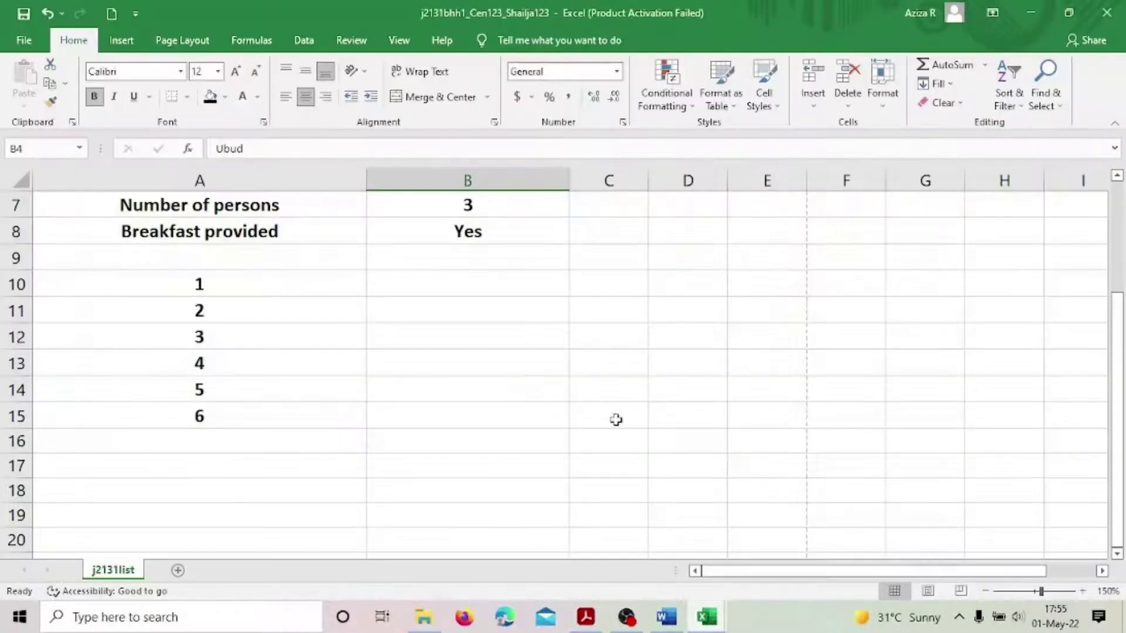
click(497, 289)
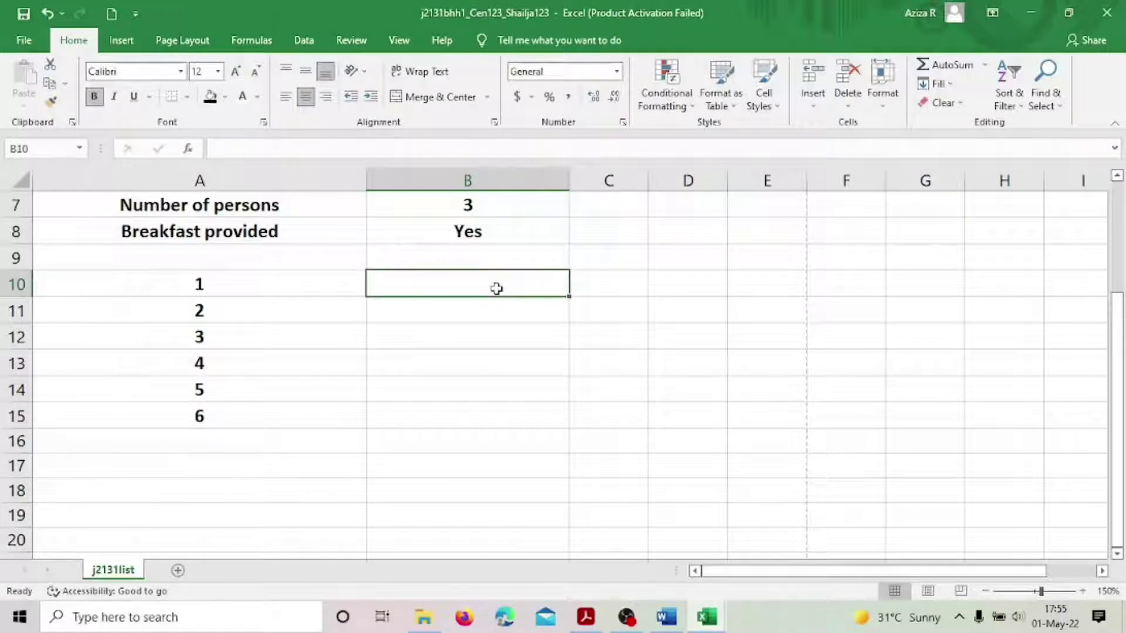
click(588, 617)
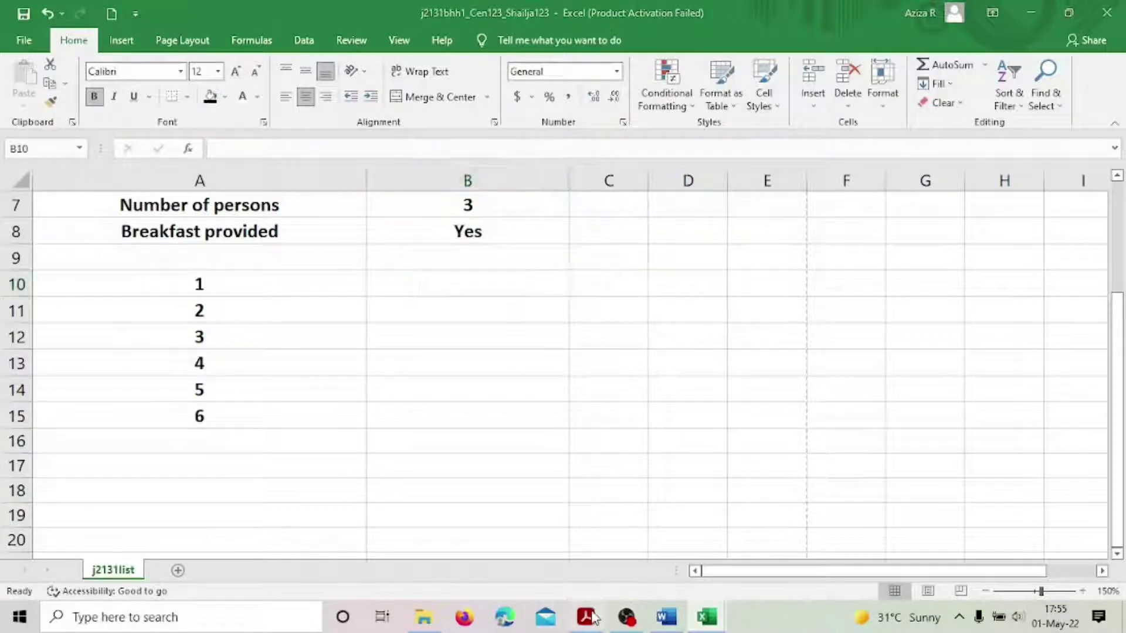
click(588, 616)
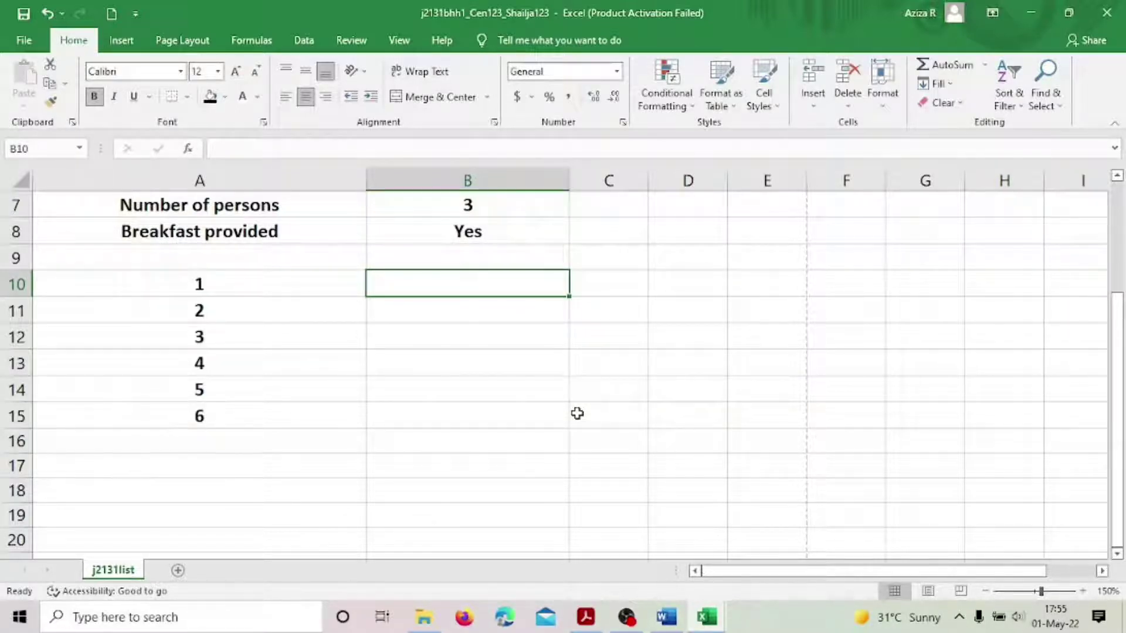
Inspect the location in B4 and the number-of-persons lookup formula in B7, and select cell B10
scroll(577, 413, up, 2)
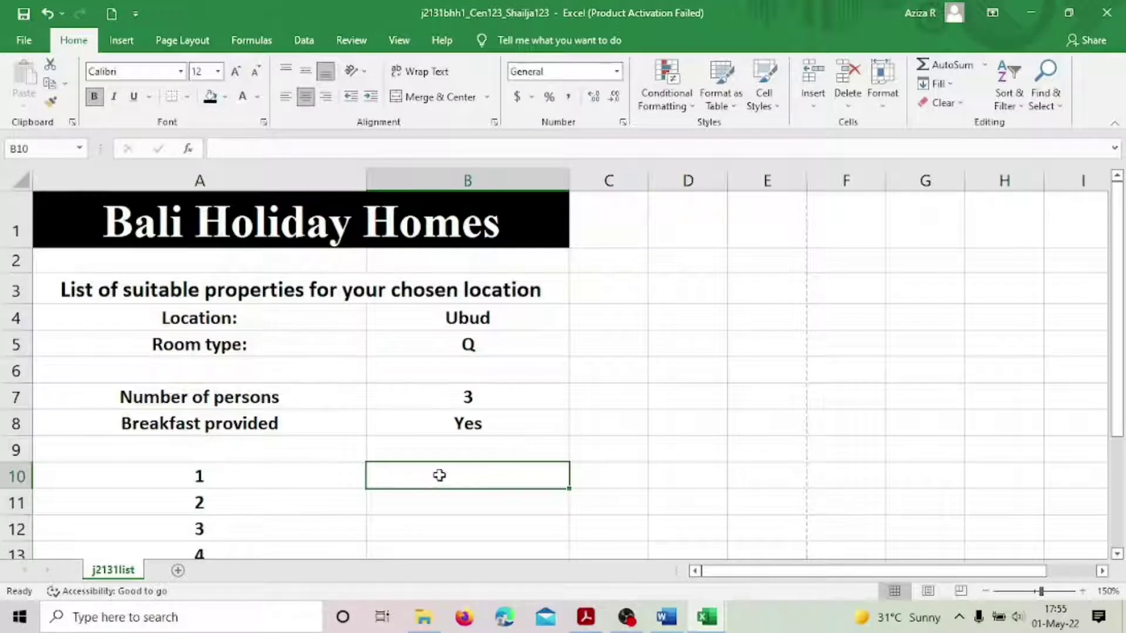
click(464, 316)
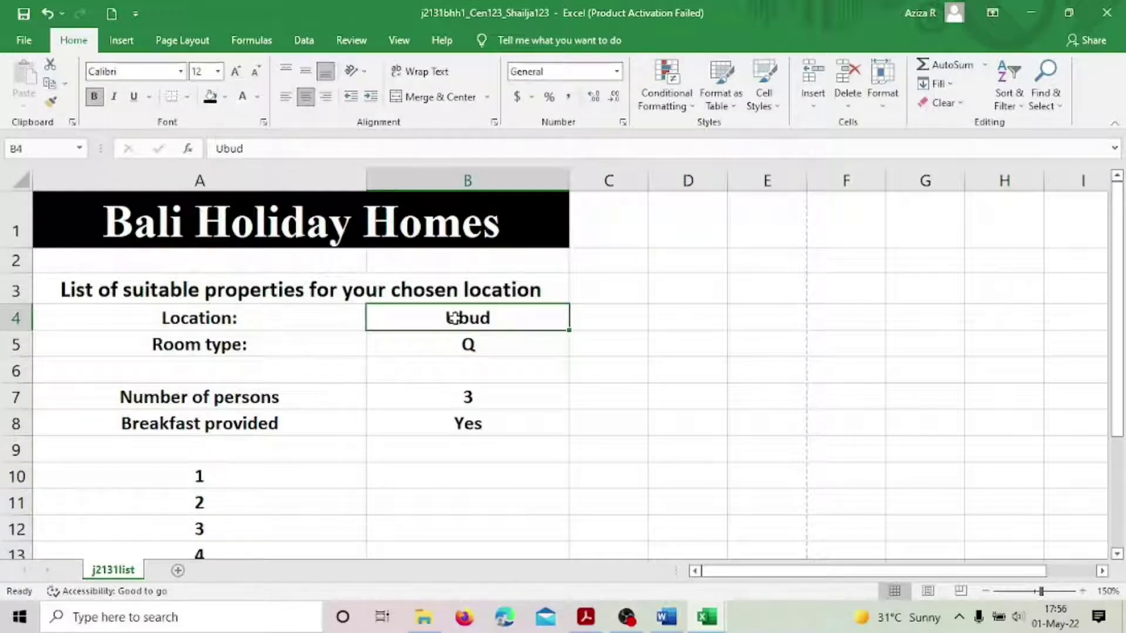
click(457, 396)
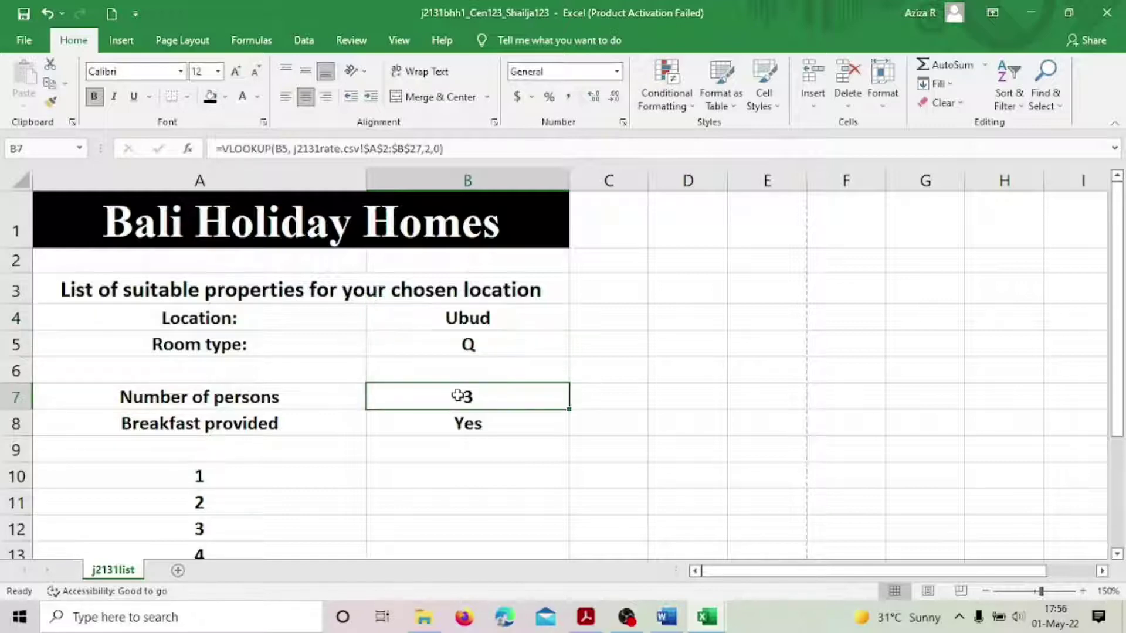
click(474, 315)
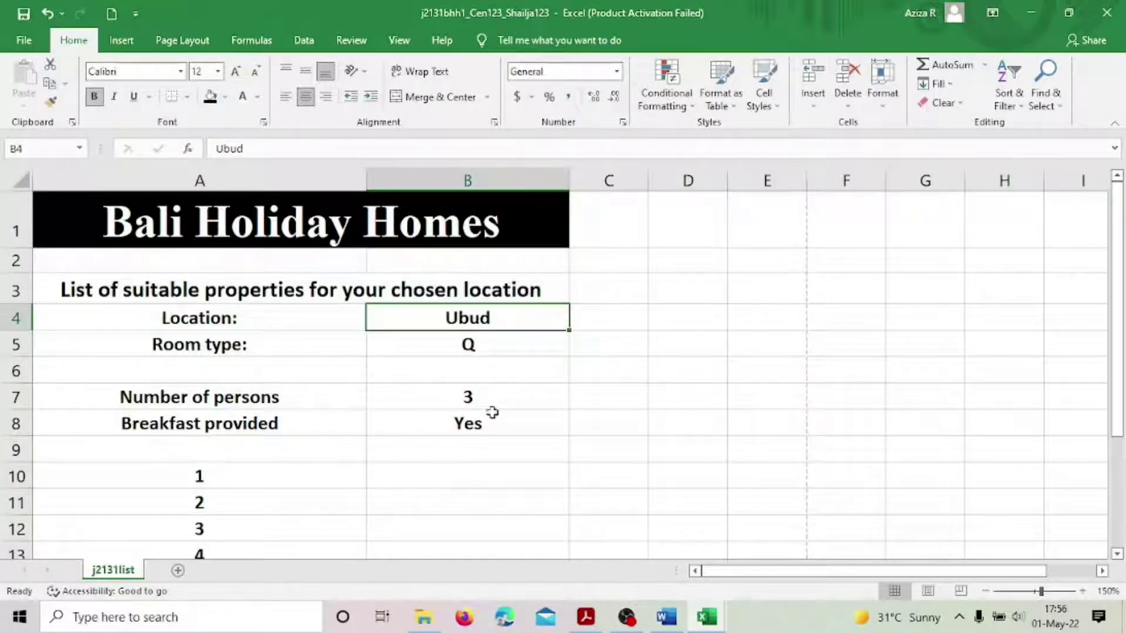
click(466, 477)
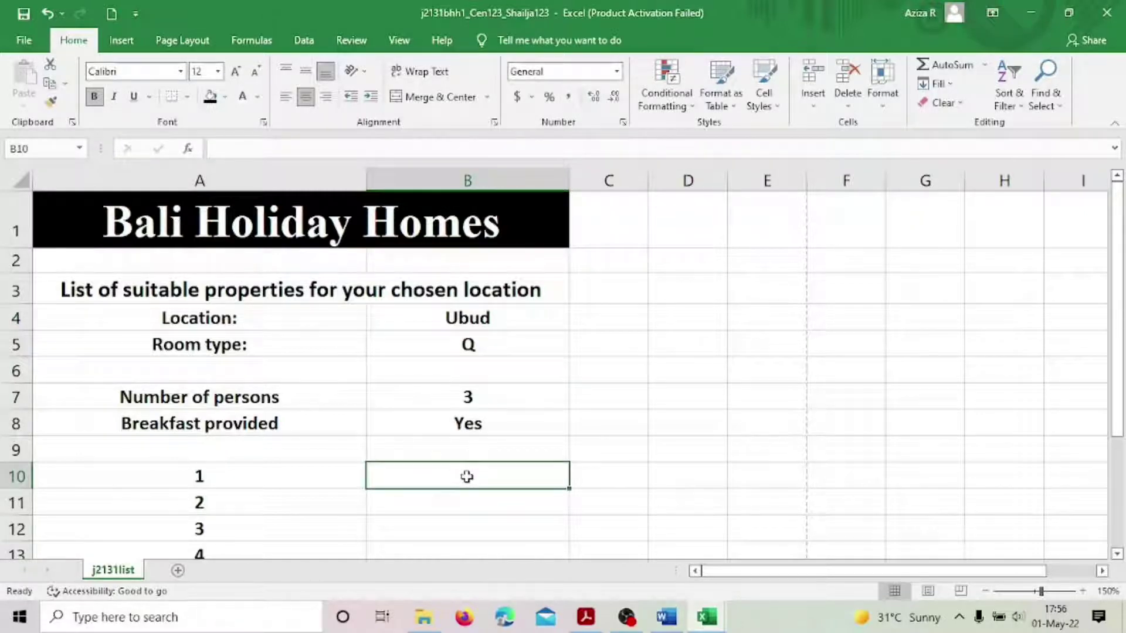
Switch to the PDF exam paper and study question 18's requirements for cell B4, the six-property limit, and the B10 formula replicated to B15
click(586, 617)
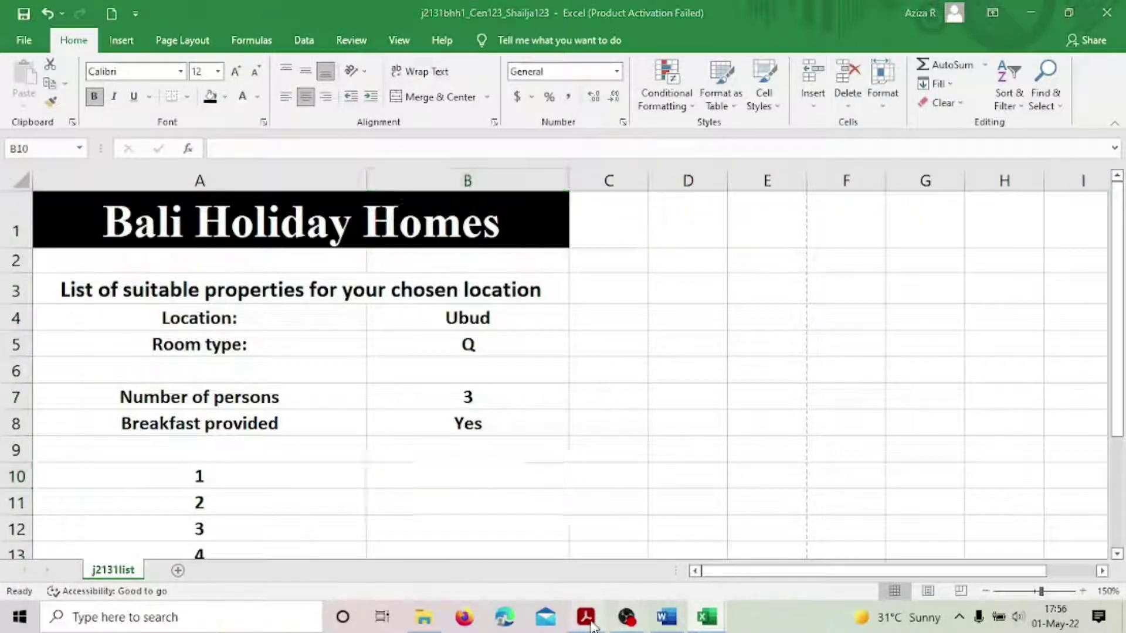
scroll(540, 441, down, 1)
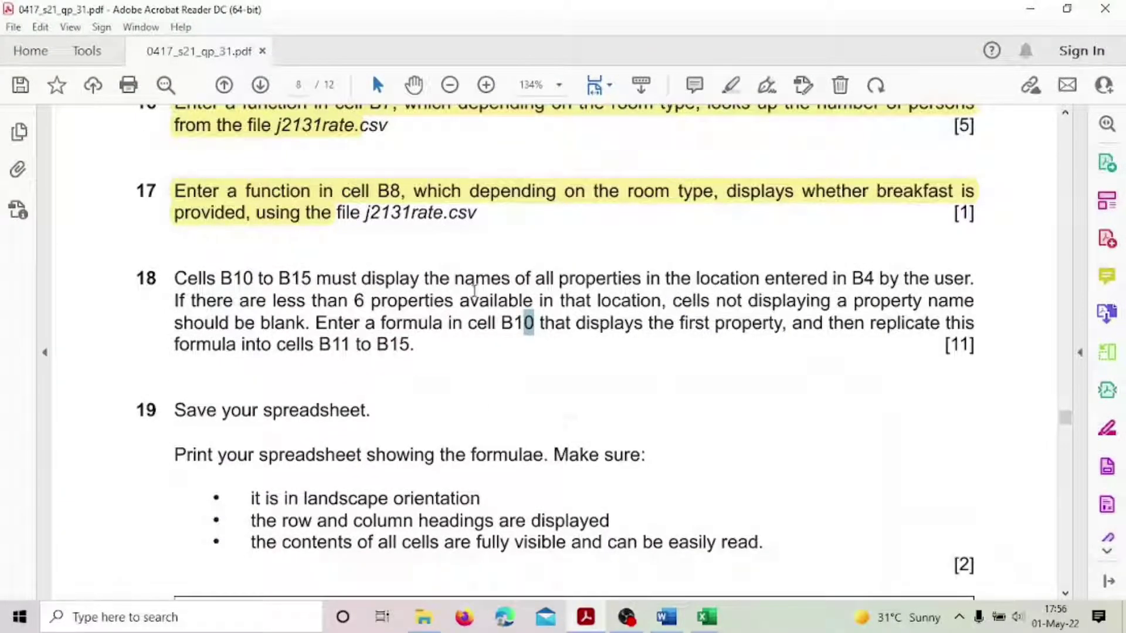
drag(559, 279, 660, 280)
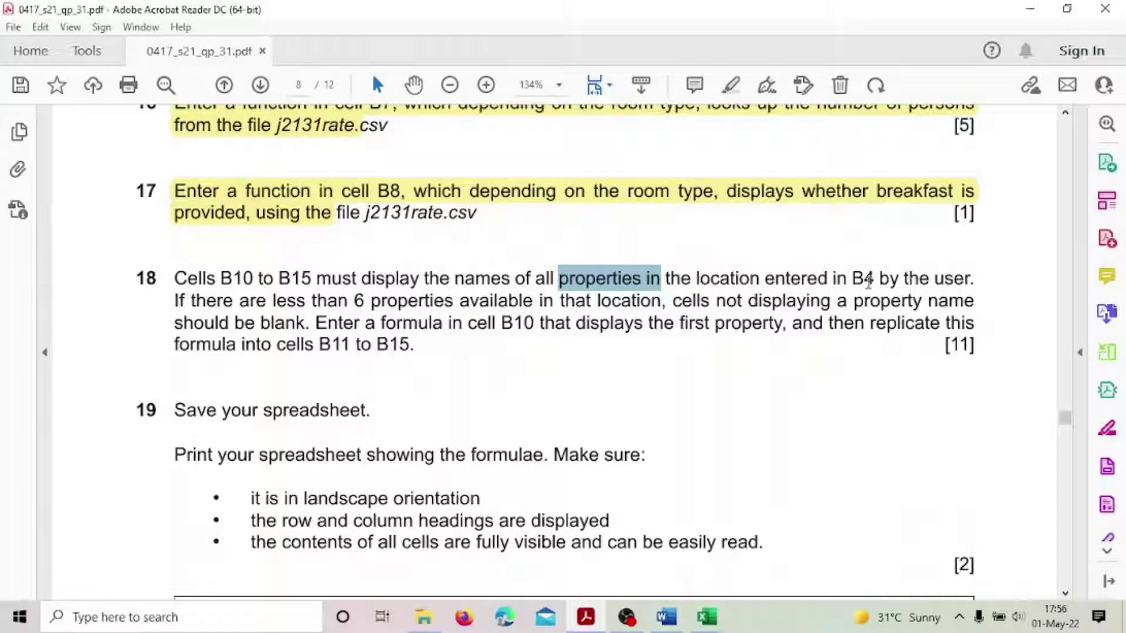
drag(852, 279, 875, 281)
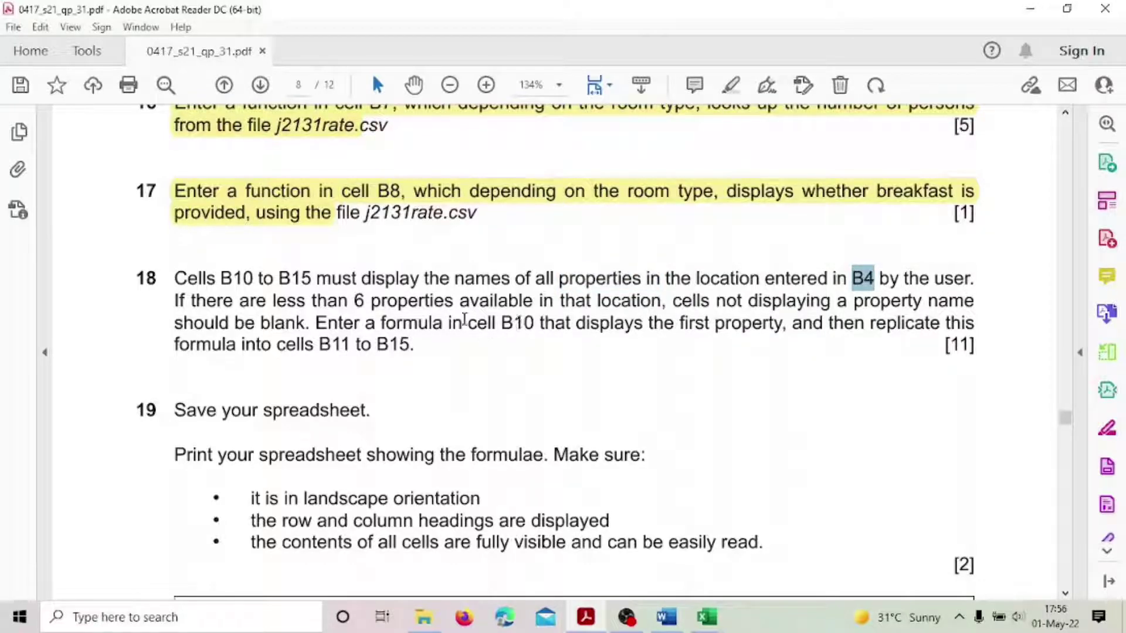
drag(312, 301, 452, 301)
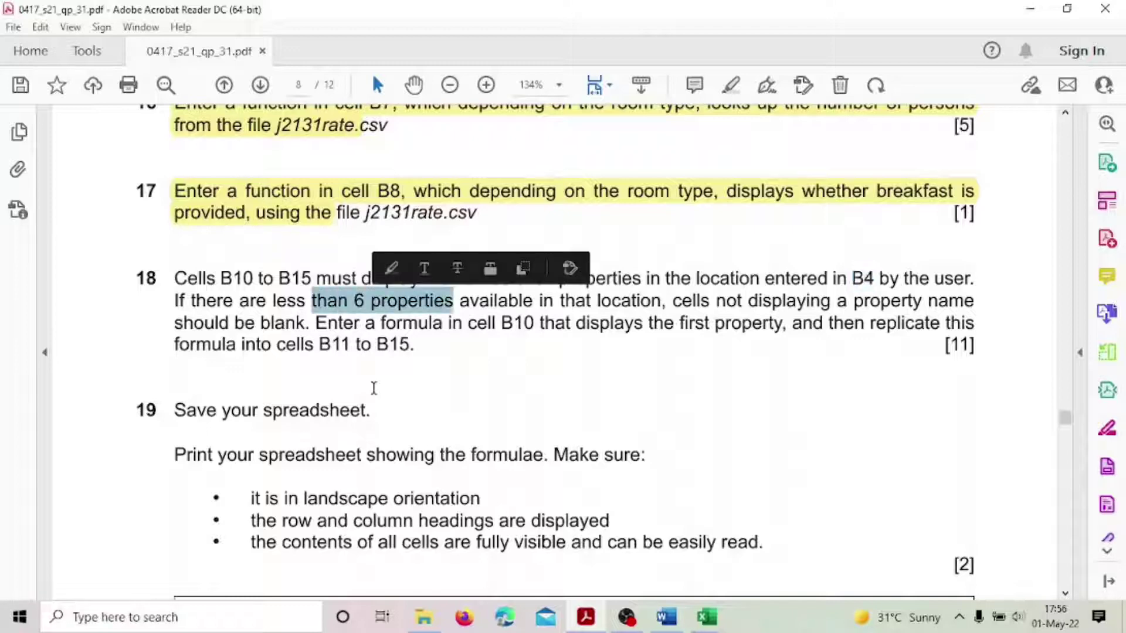
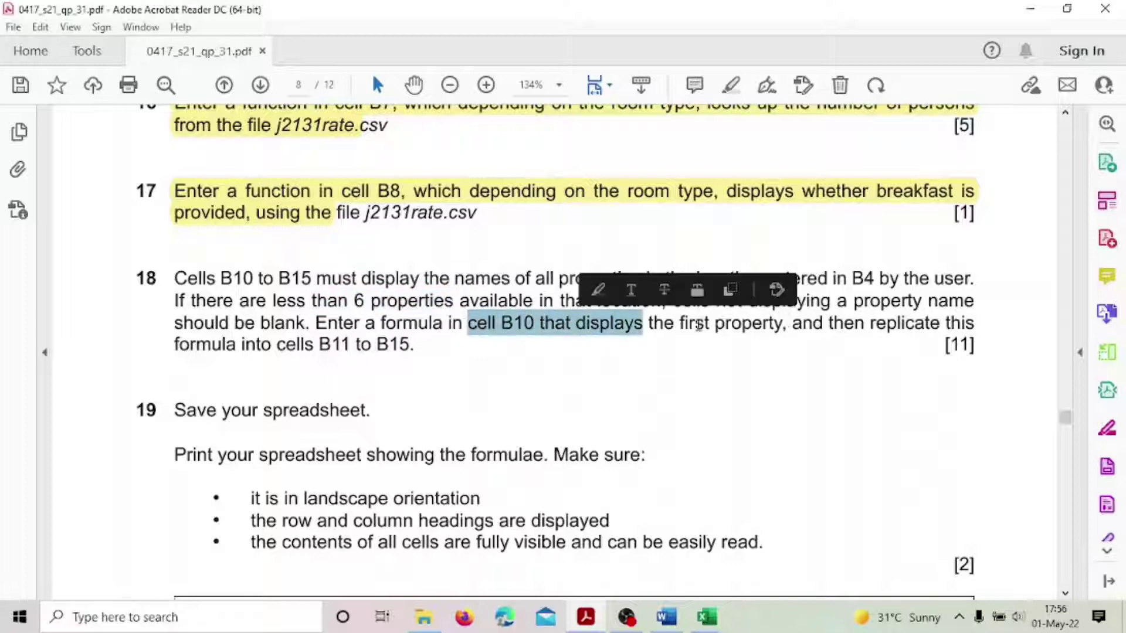
drag(872, 324, 938, 323)
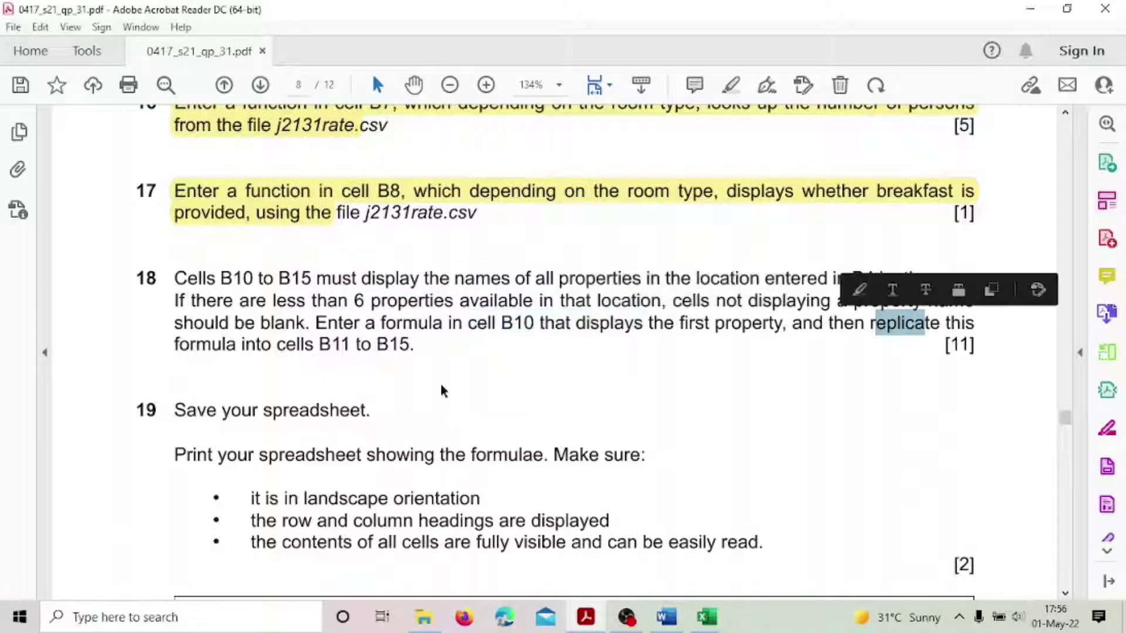
drag(316, 346, 403, 354)
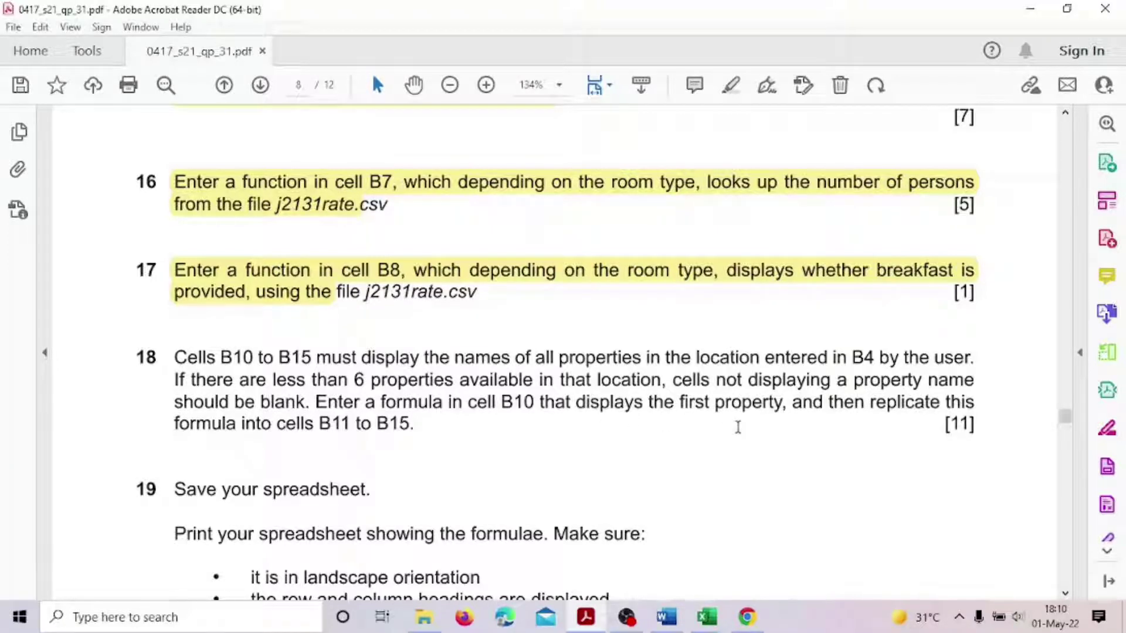
drag(385, 386, 541, 381)
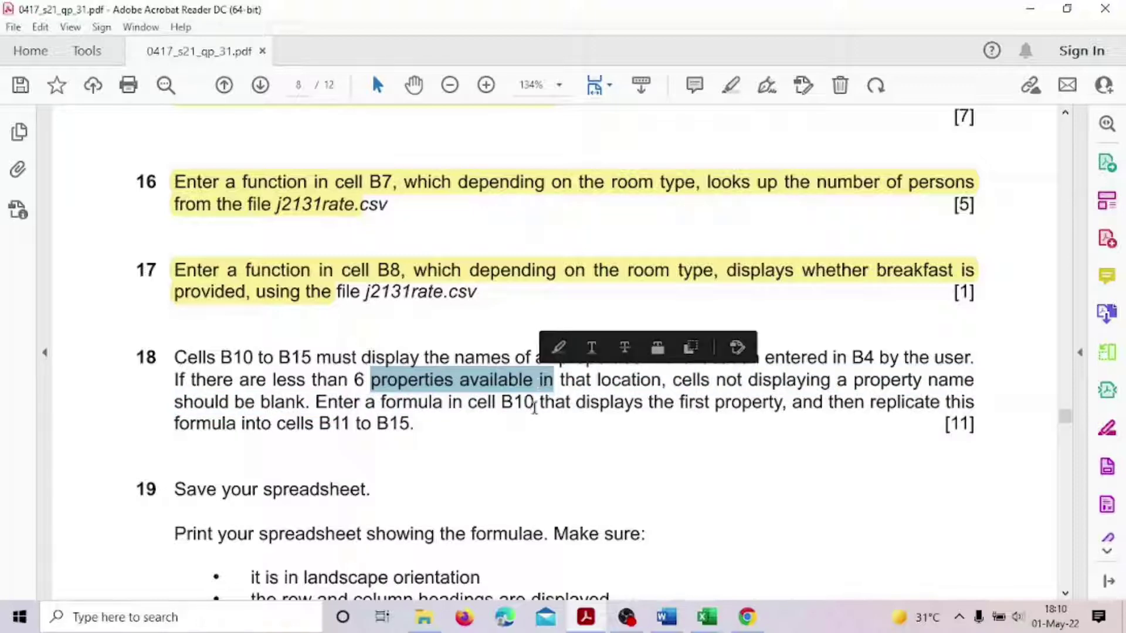
double_click(358, 380)
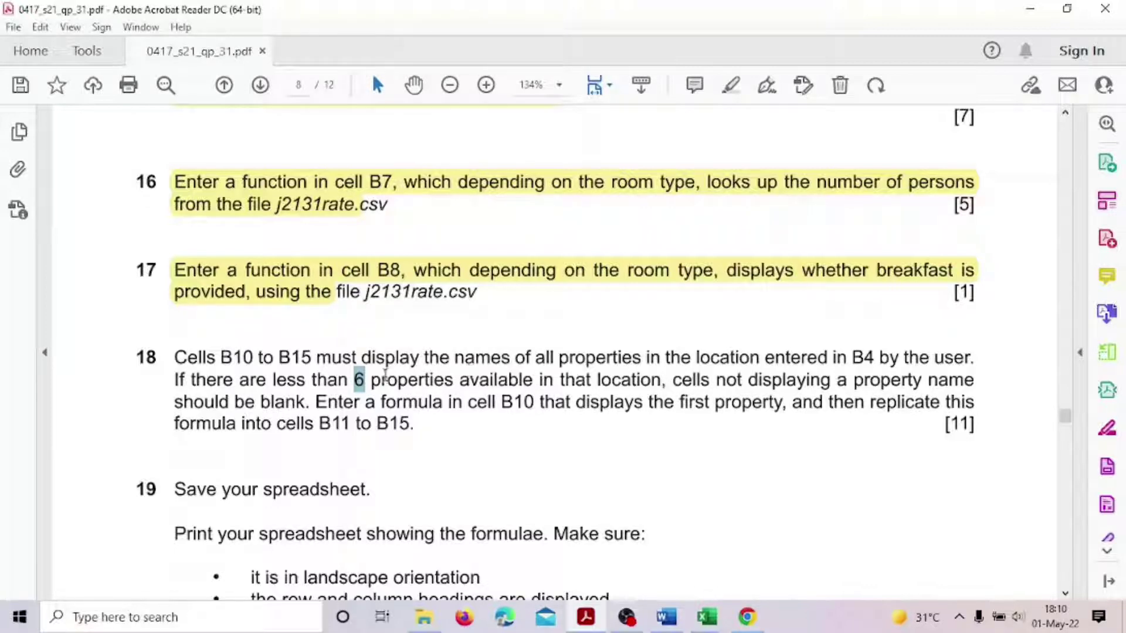
Read question 18's rule on leaving cells without a property blank, and return to the j2131bhh1 workbook in Excel
drag(370, 380, 642, 405)
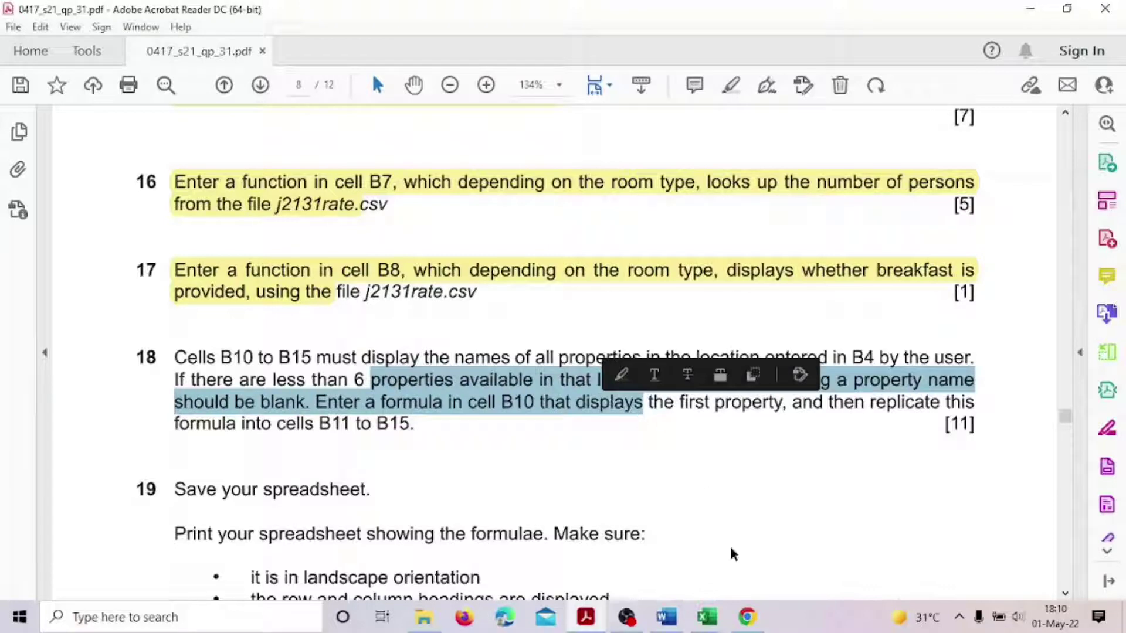
mouse_move(707, 617)
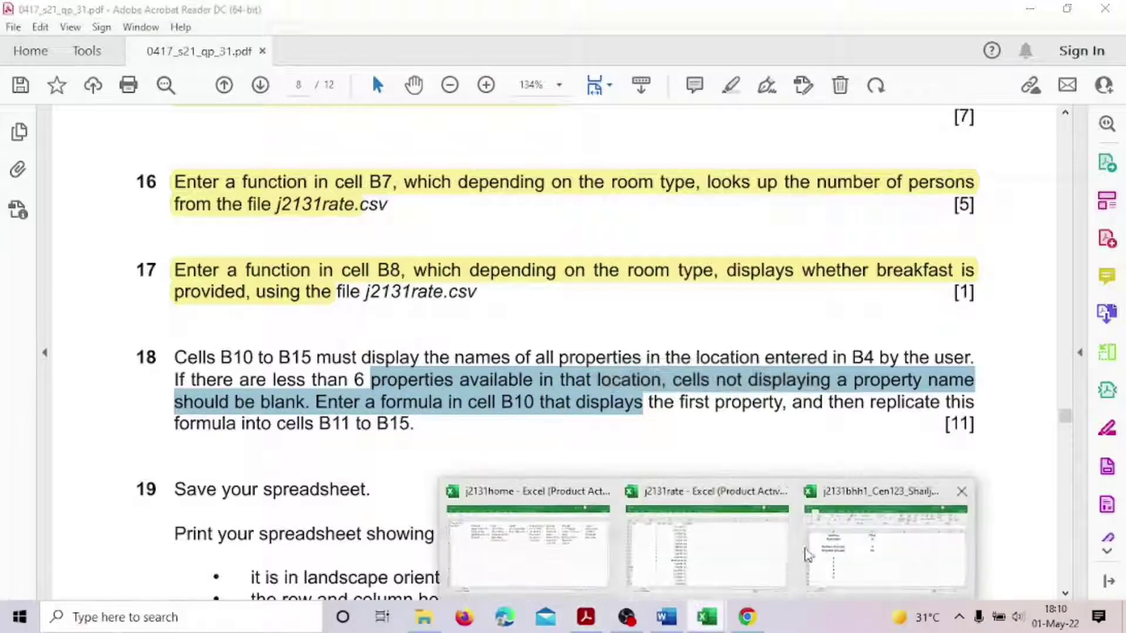
click(885, 551)
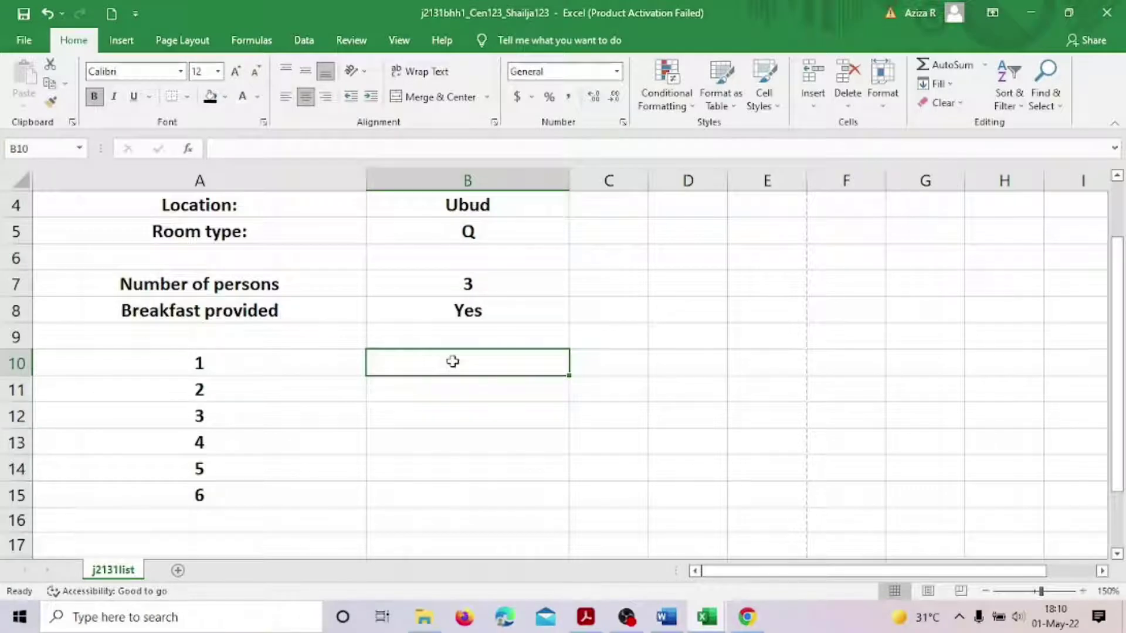
Start an IF formula in B10 whose logical test is an HLOOKUP with B4 as the lookup value
text(=)
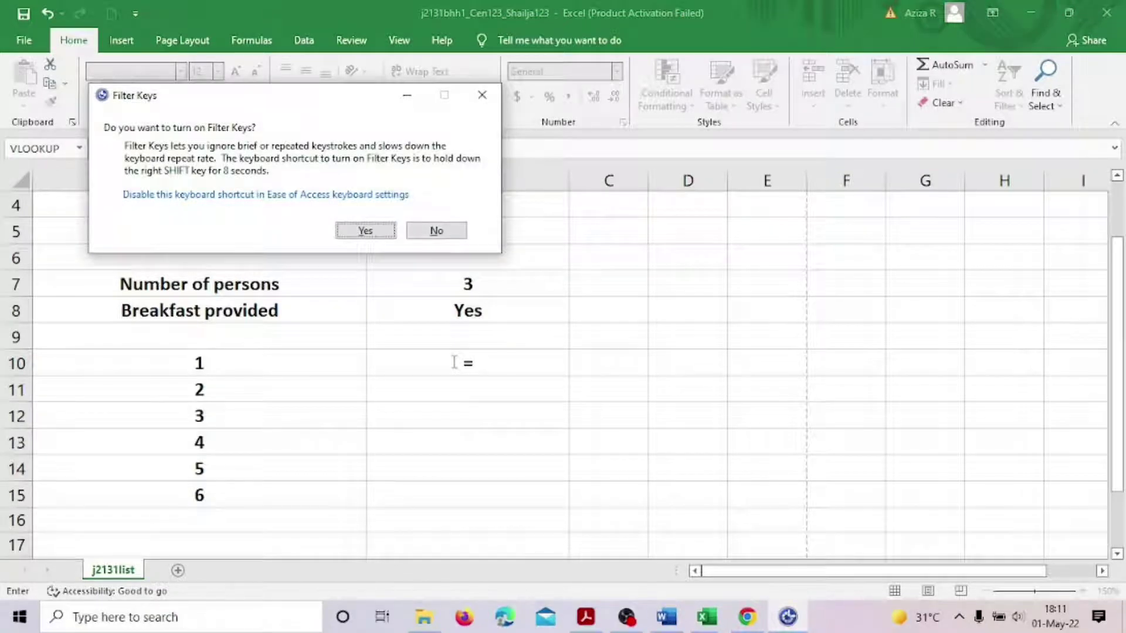
key(Escape)
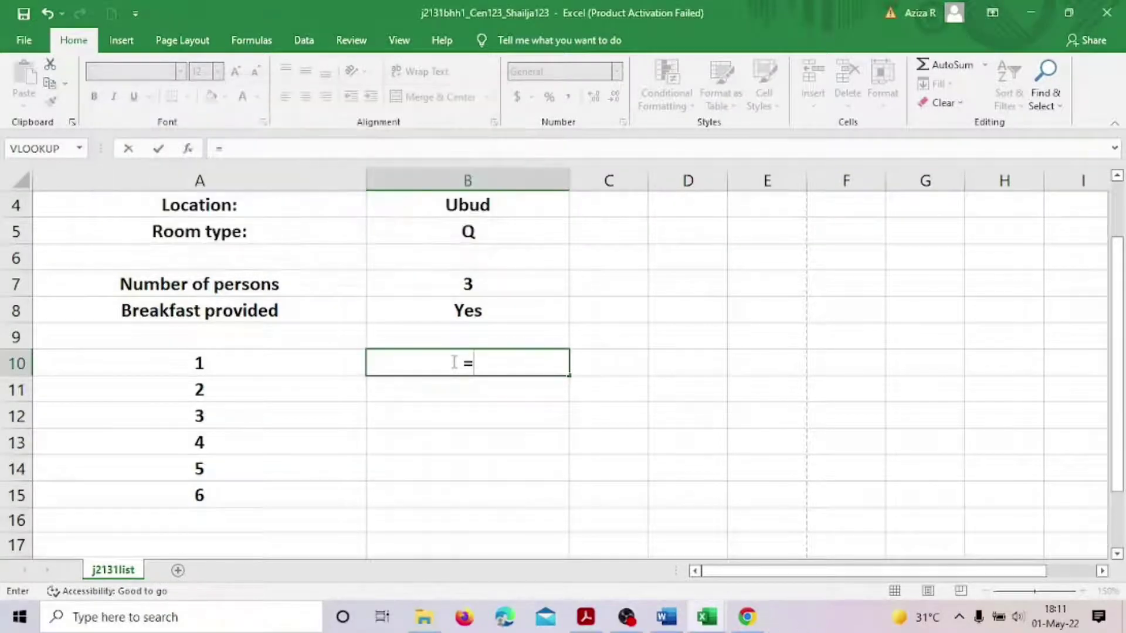
text(IF)
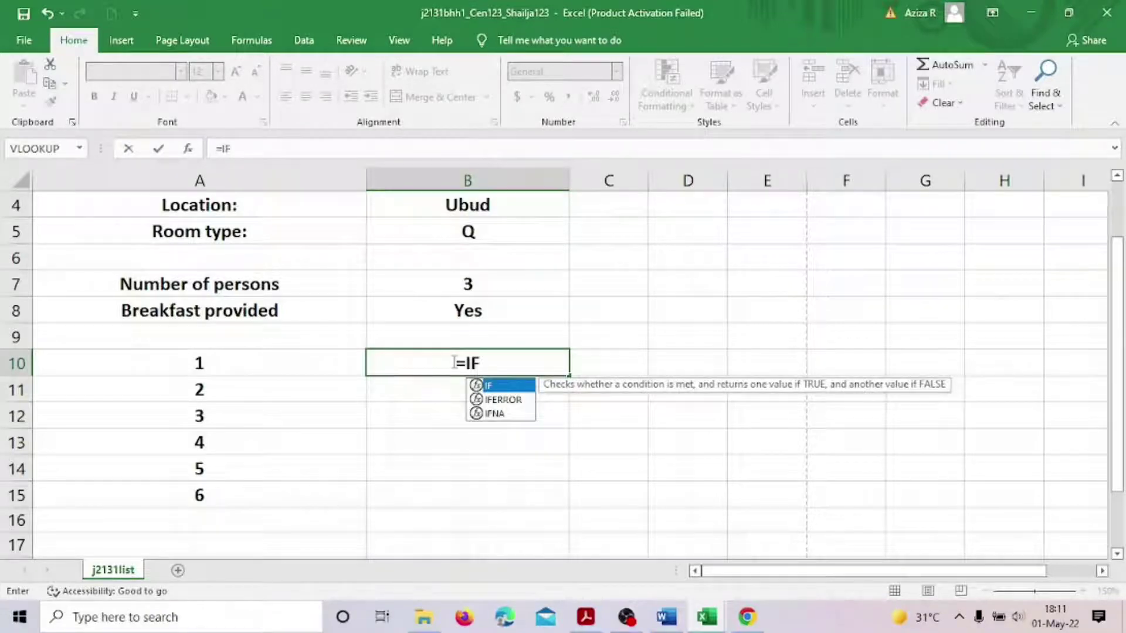
text(()
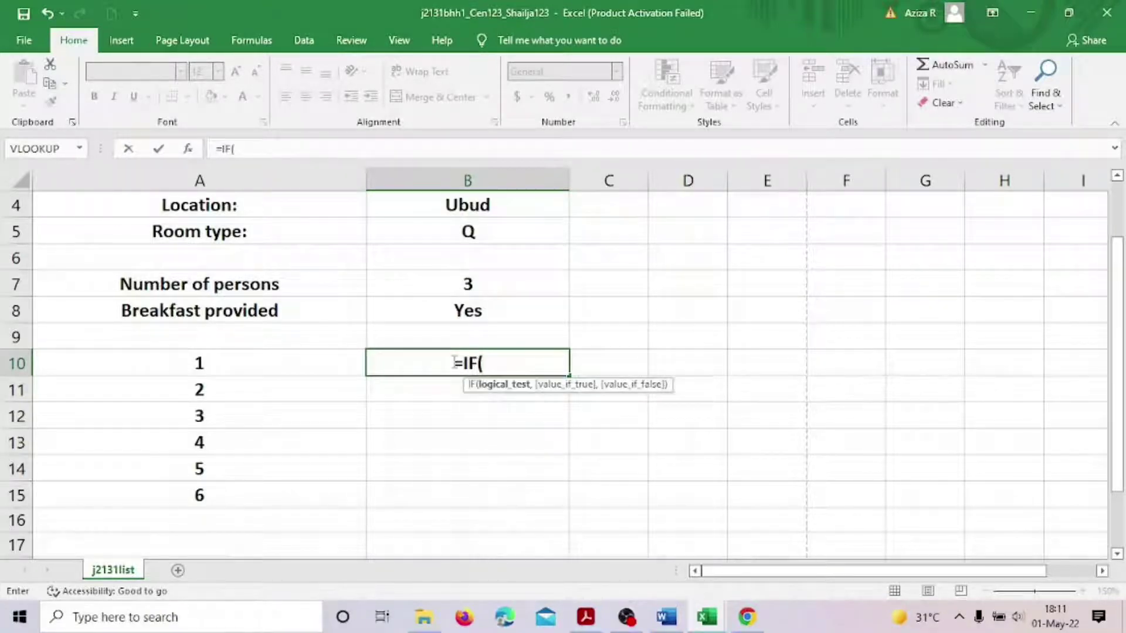
text(H)
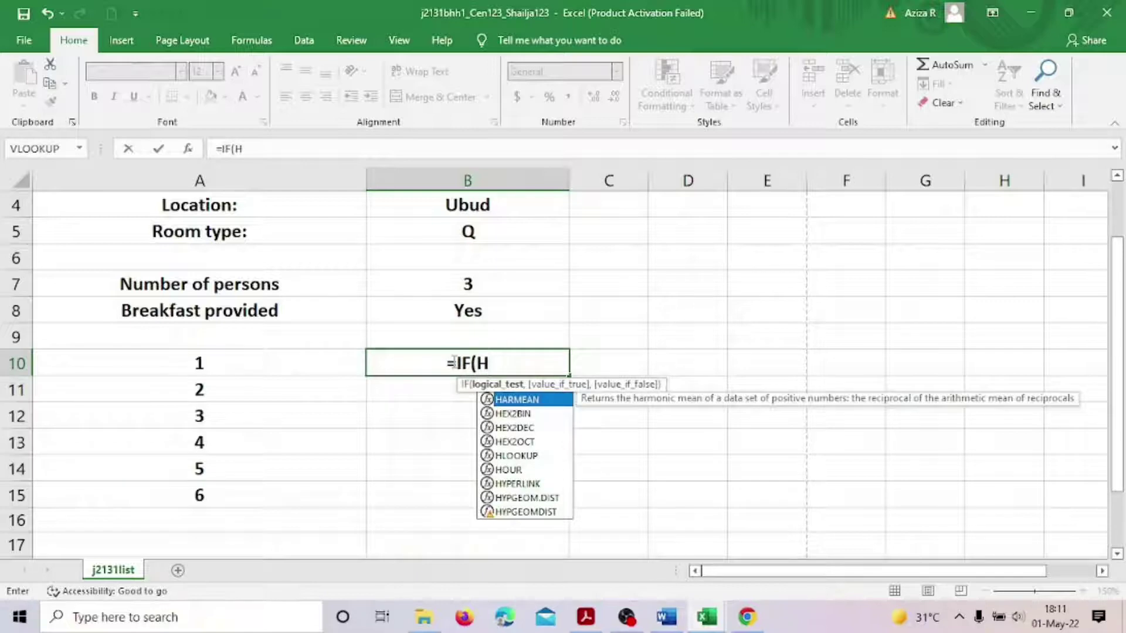
text(LOOK)
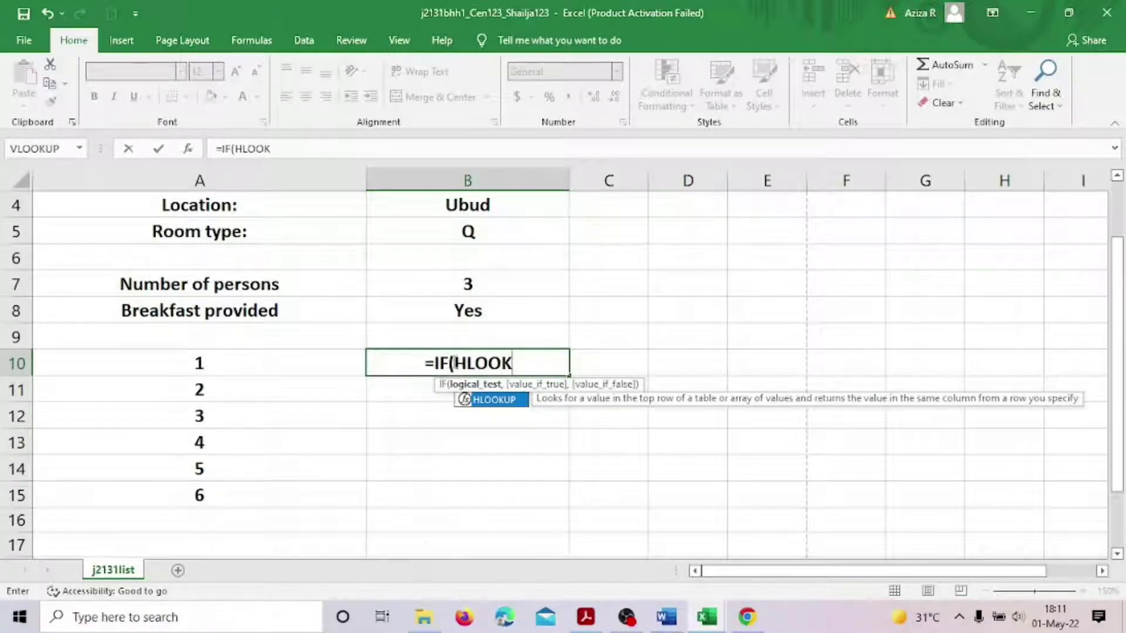
text(UP)
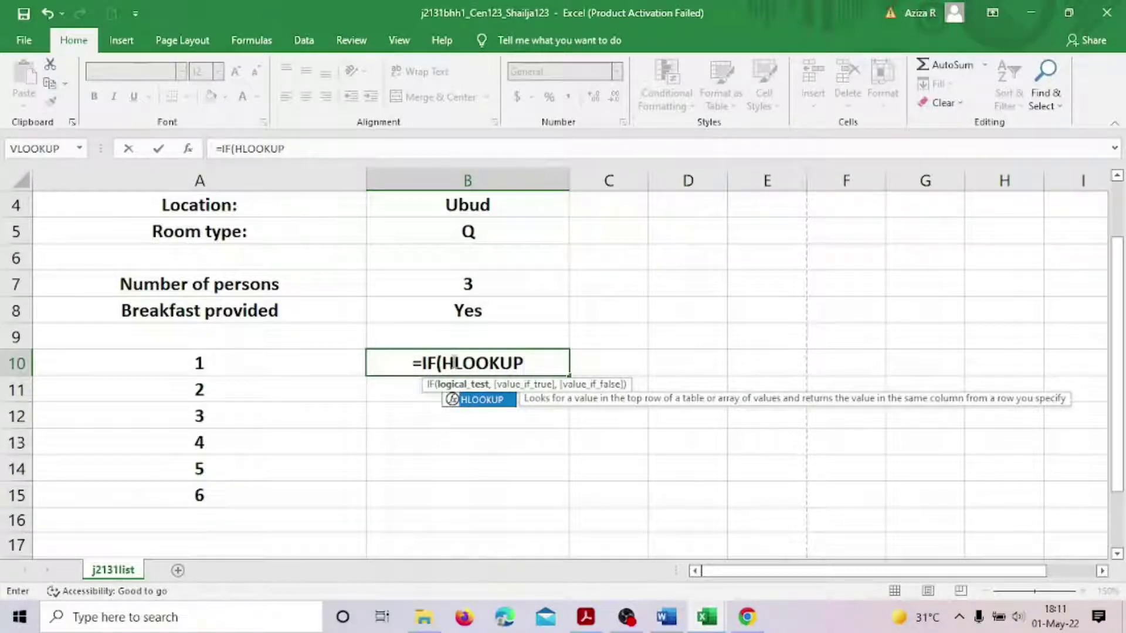
text(()
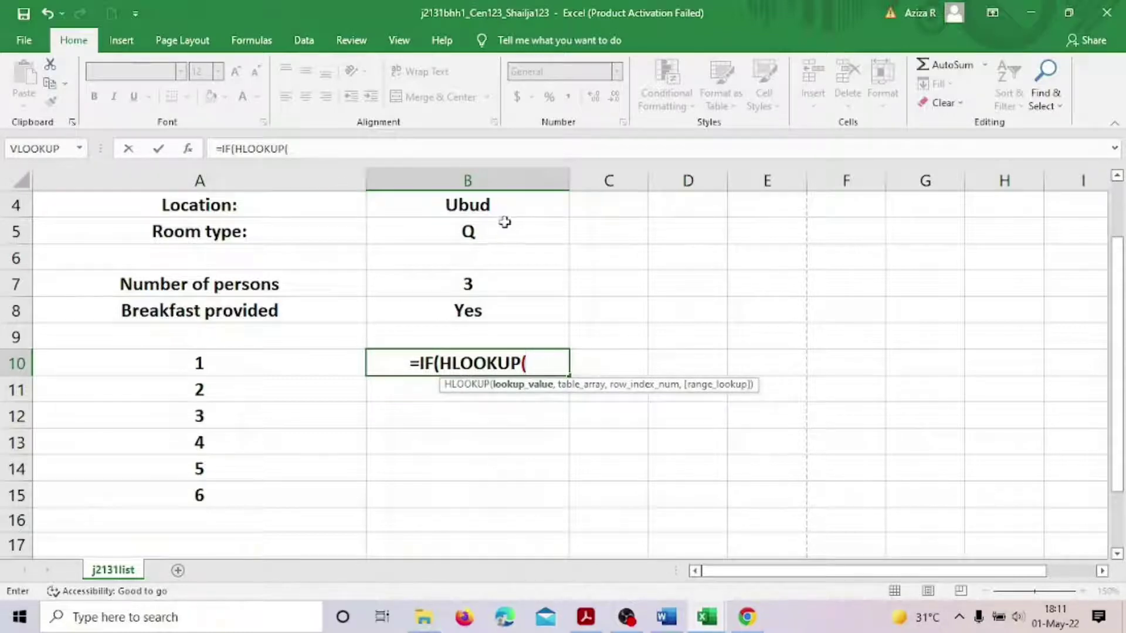
click(514, 206)
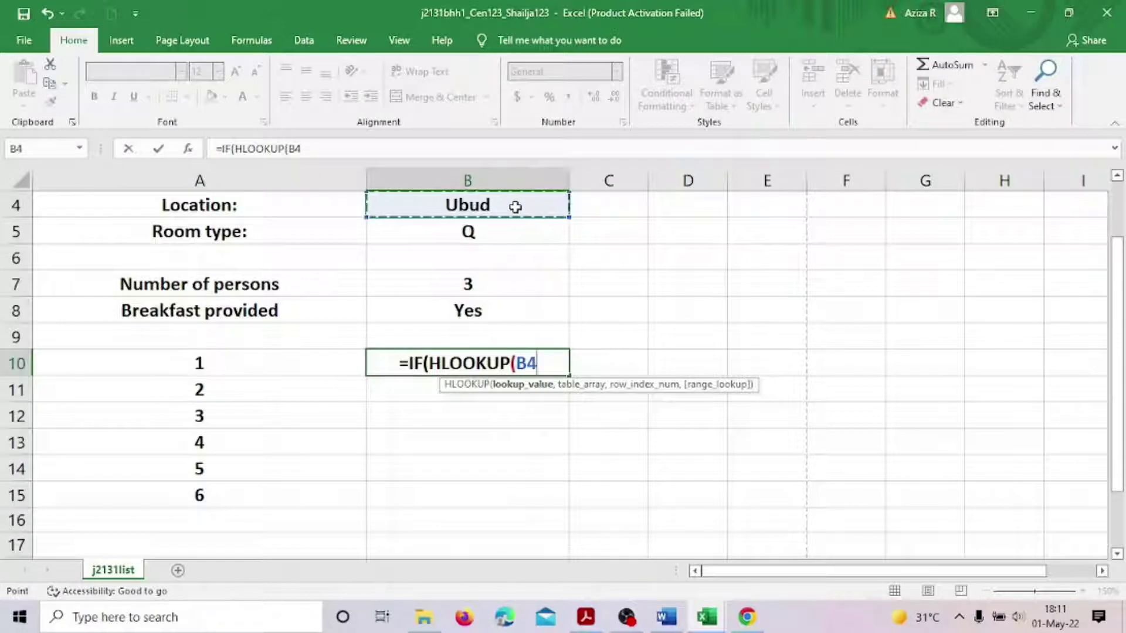
text(,)
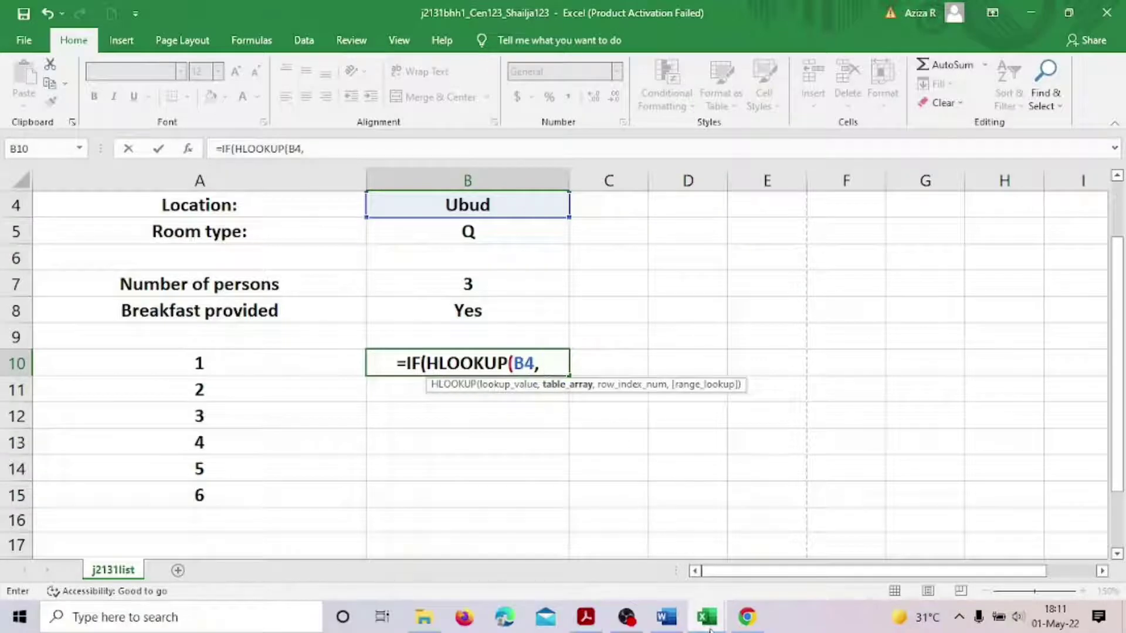
Set the HLOOKUP table array to $B$2:$H$8 in the j2131home workbook, and return to the j2131bhh1 workbook for the row index
mouse_move(711, 627)
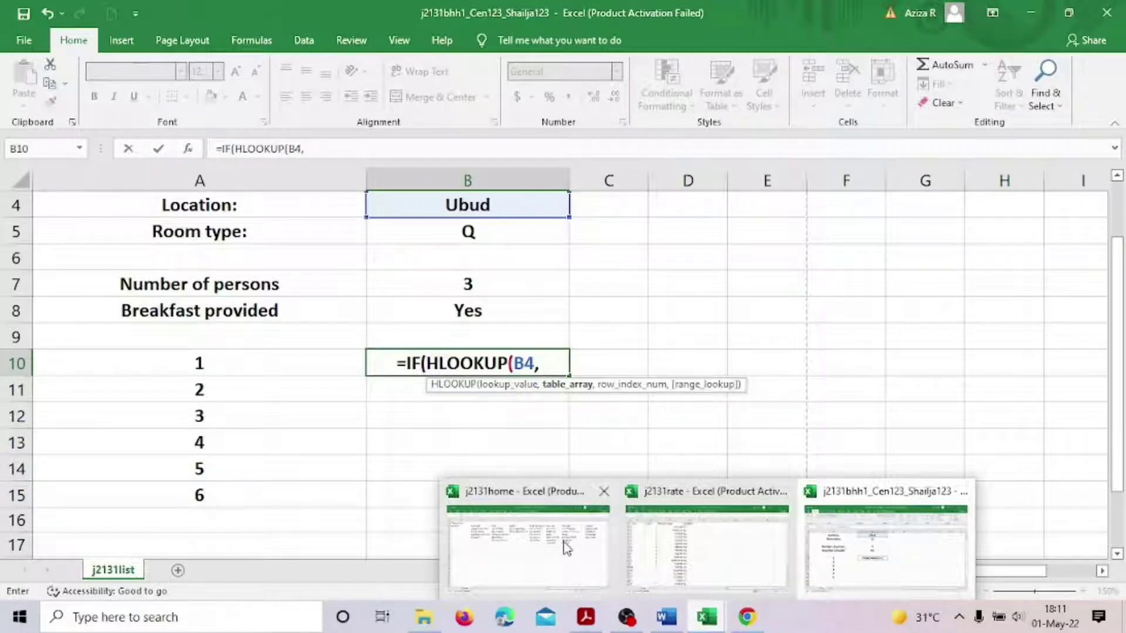
click(556, 565)
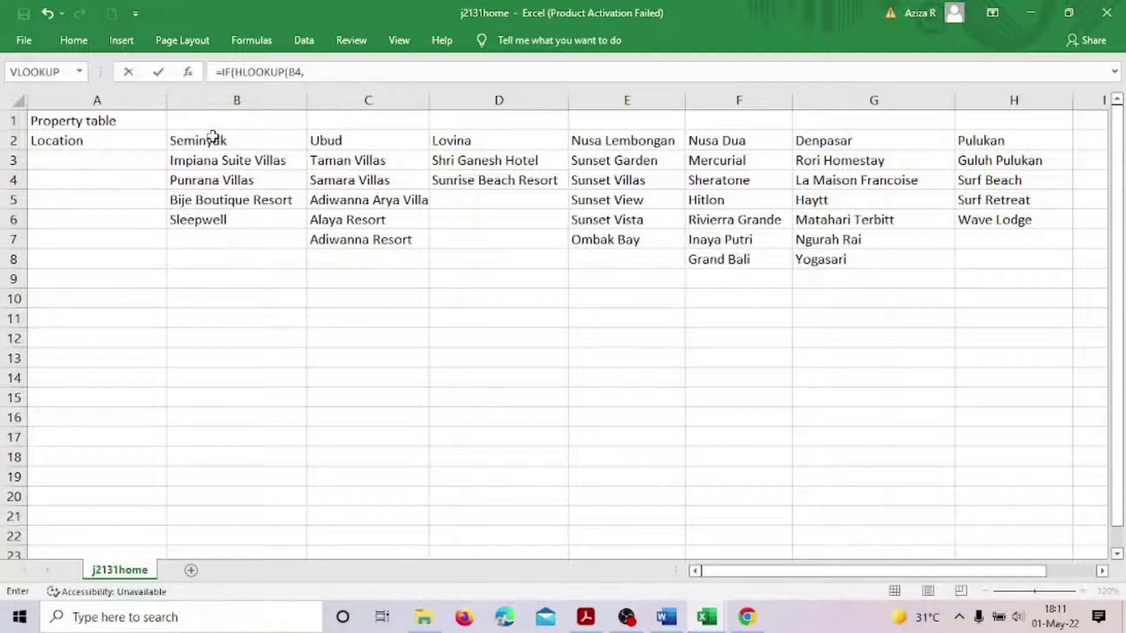
drag(212, 136, 982, 251)
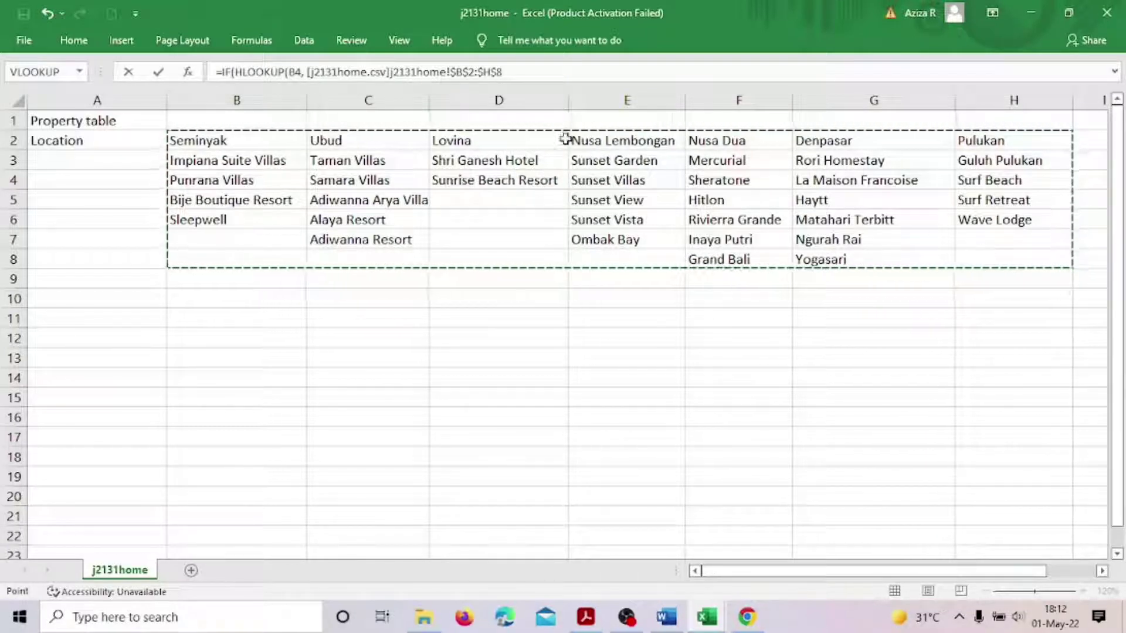
click(516, 72)
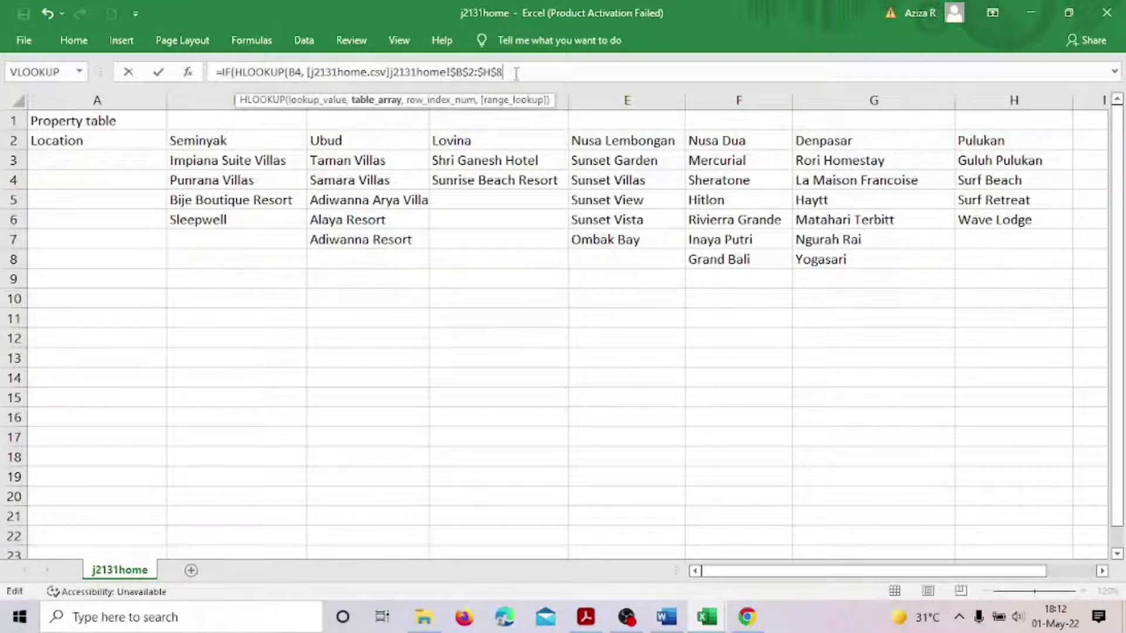
text(,)
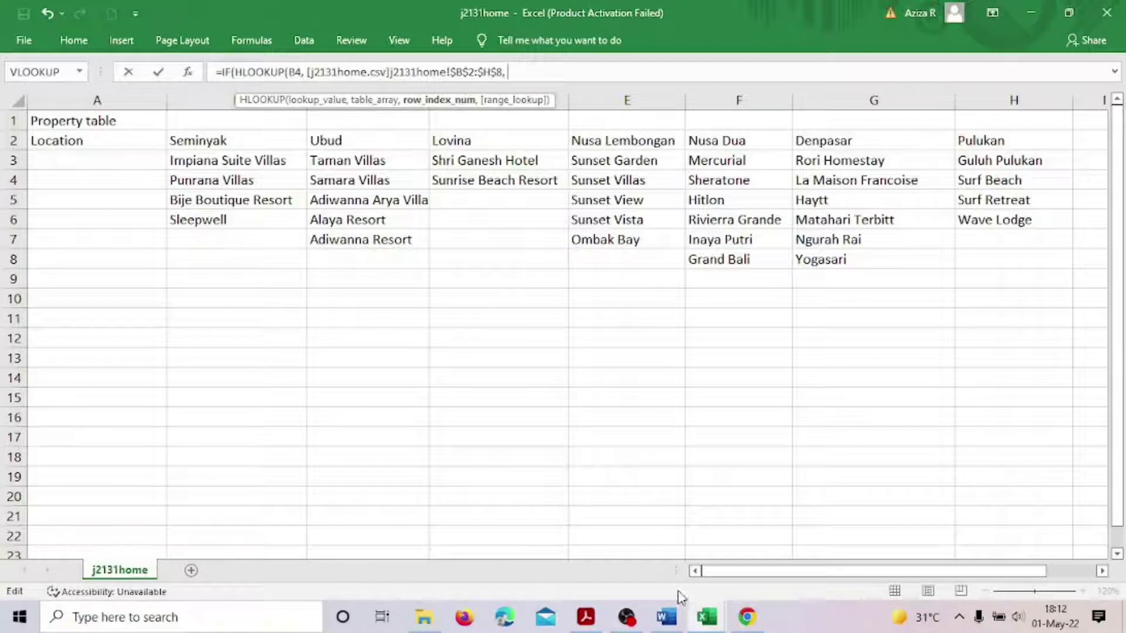
click(709, 615)
click(835, 592)
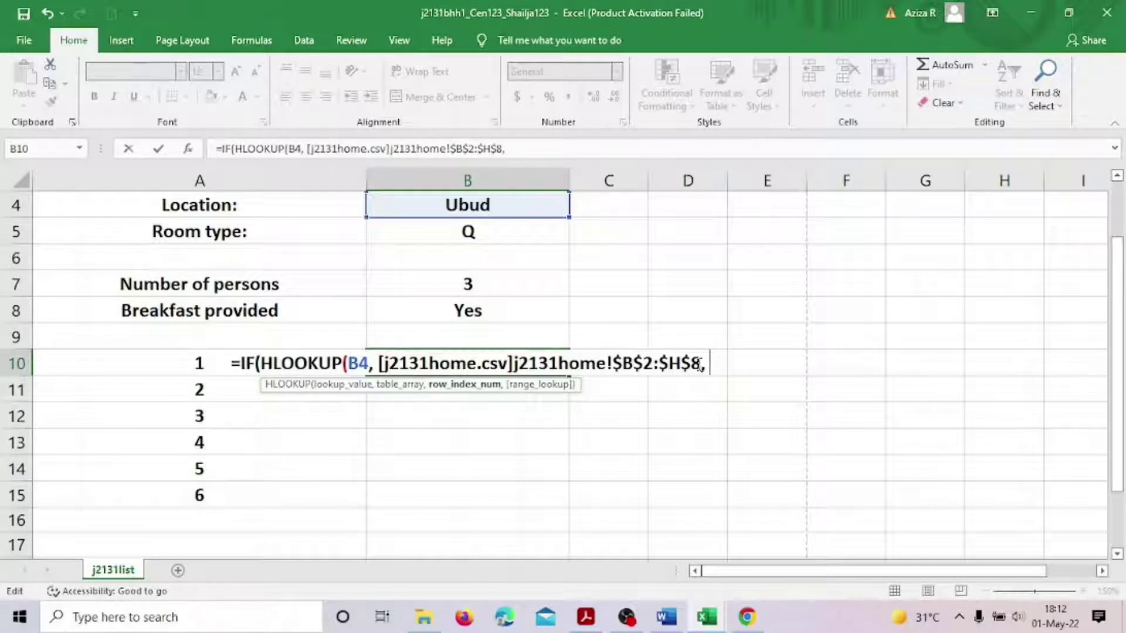
text(A)
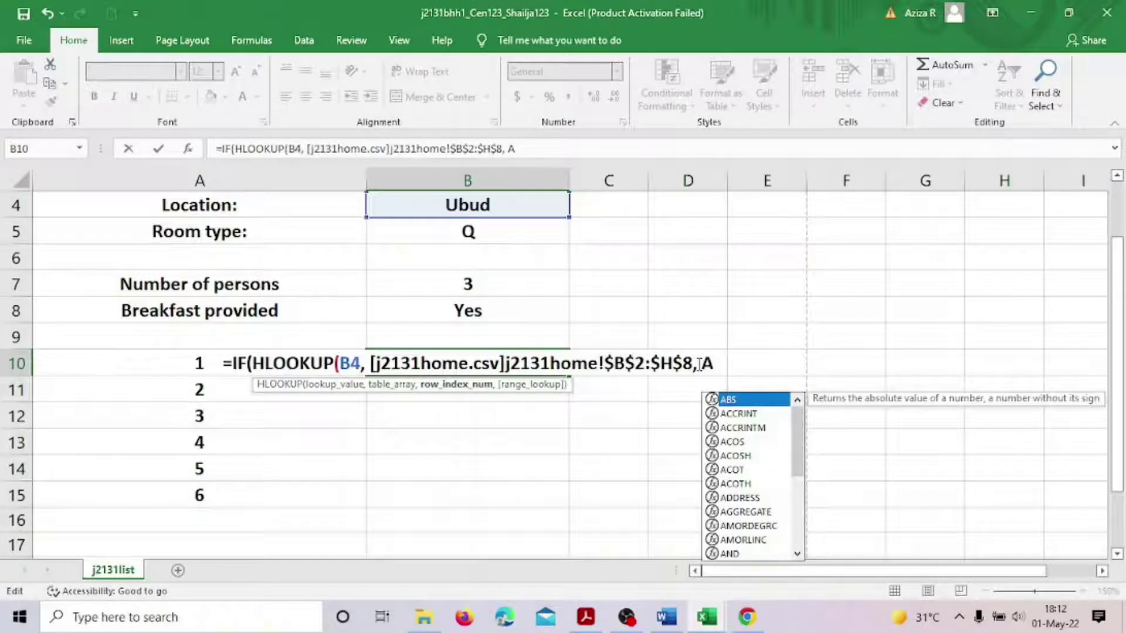
click(188, 367)
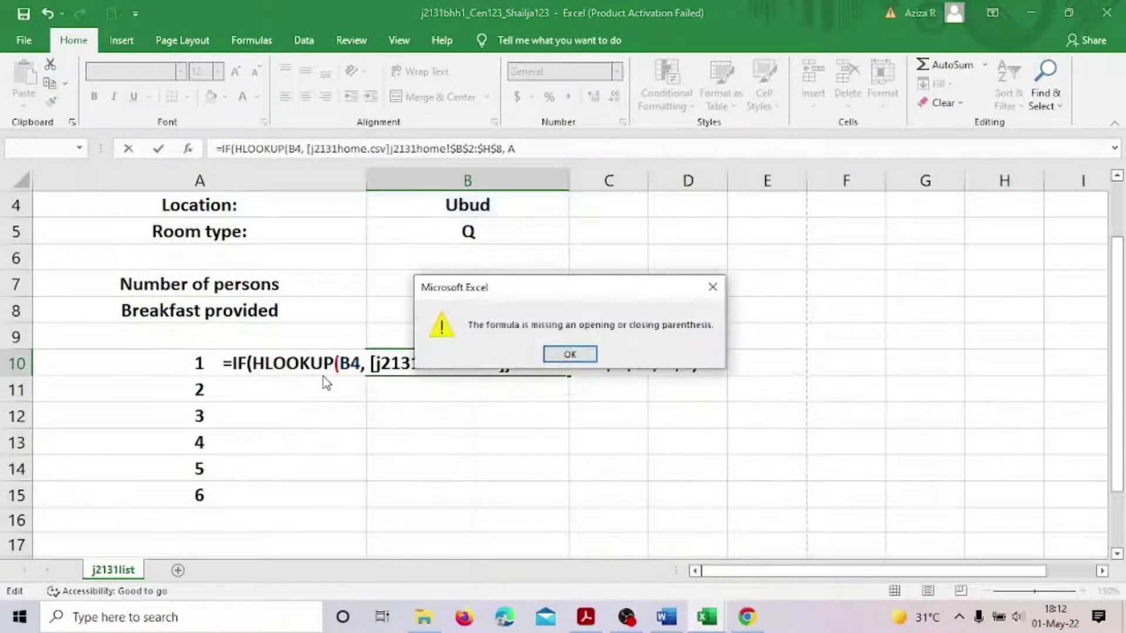
click(570, 355)
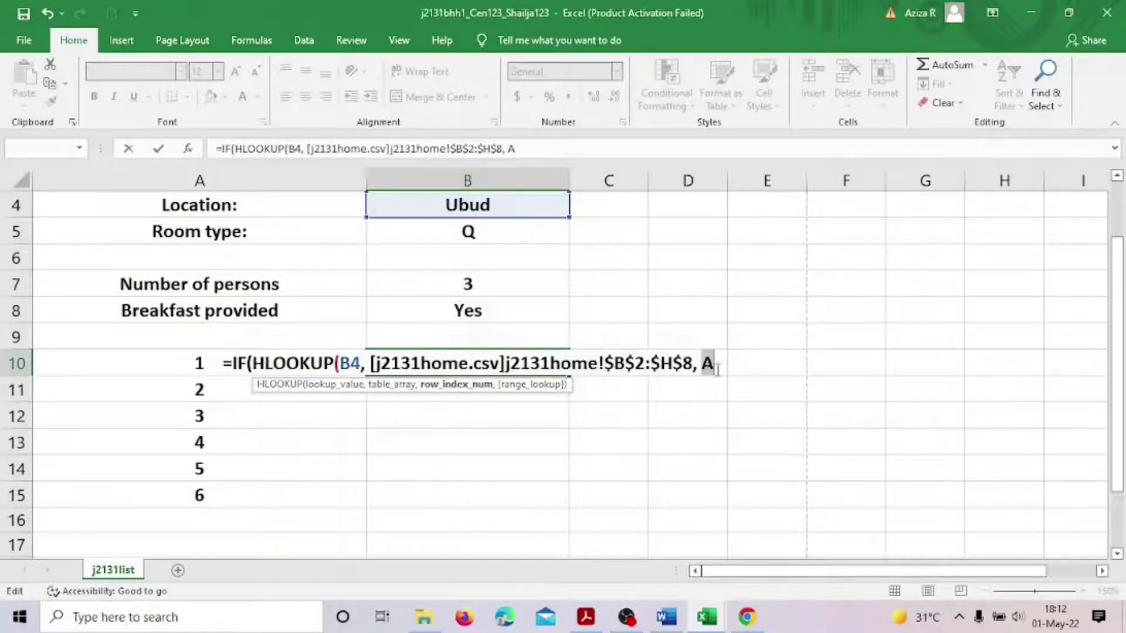
key(BackSpace)
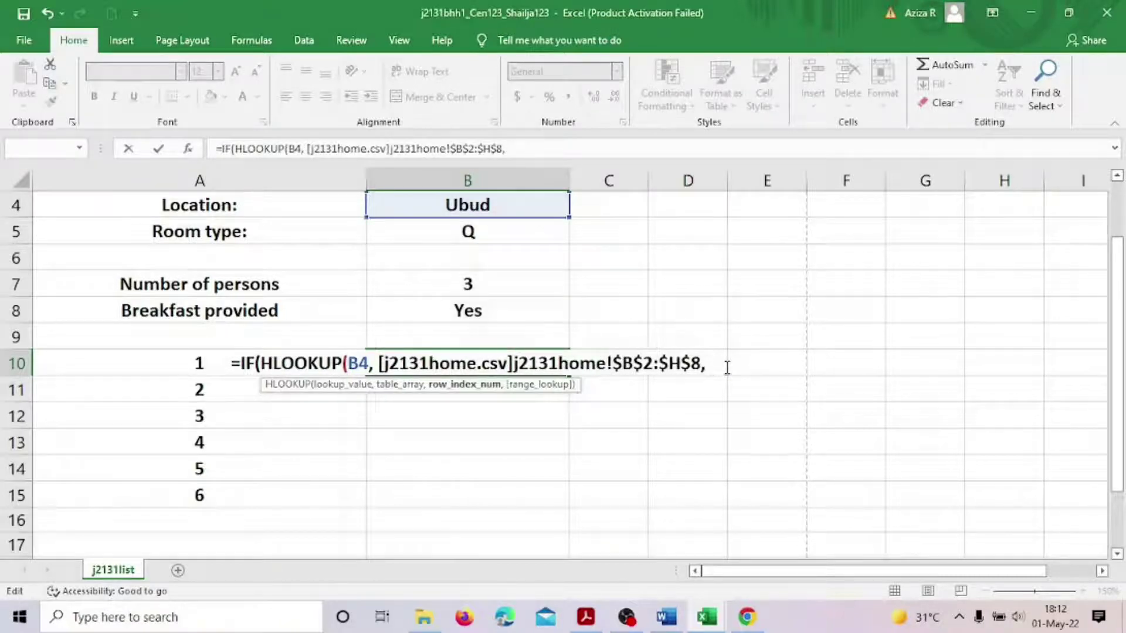
Give the HLOOKUP the row index A10+1 and the range lookup 0, and close its parenthesis
click(157, 361)
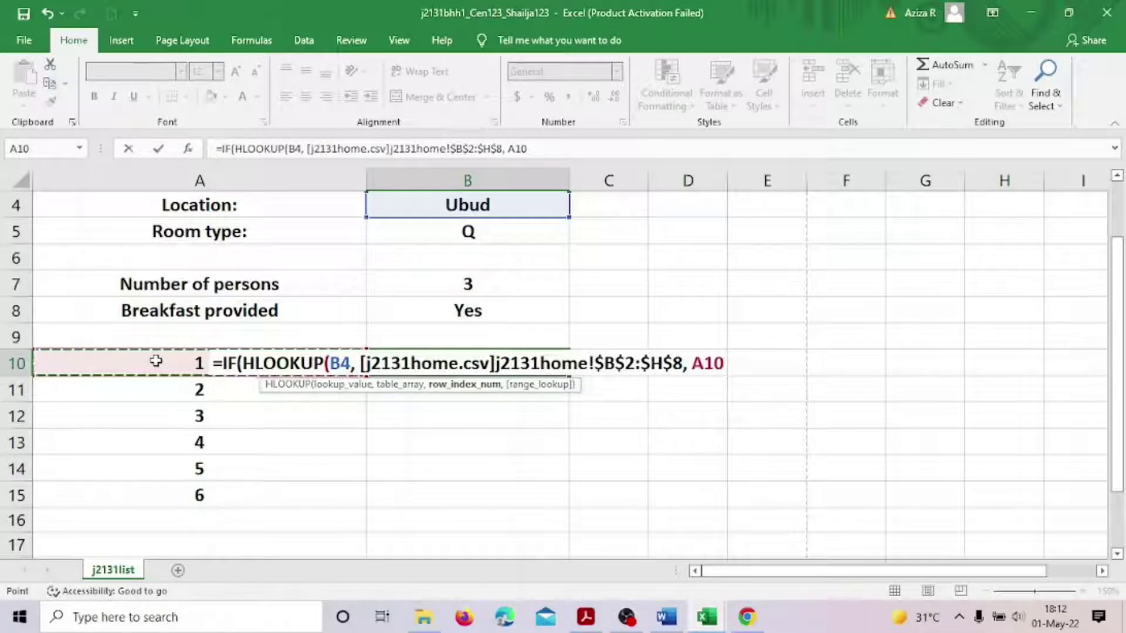
text(+)
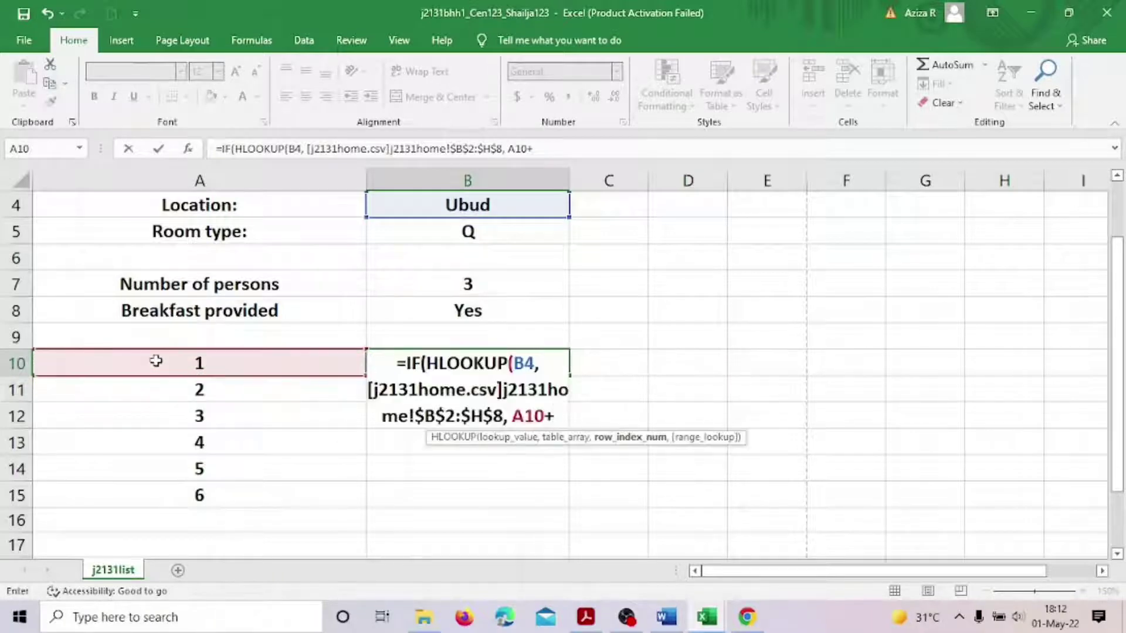
text(1)
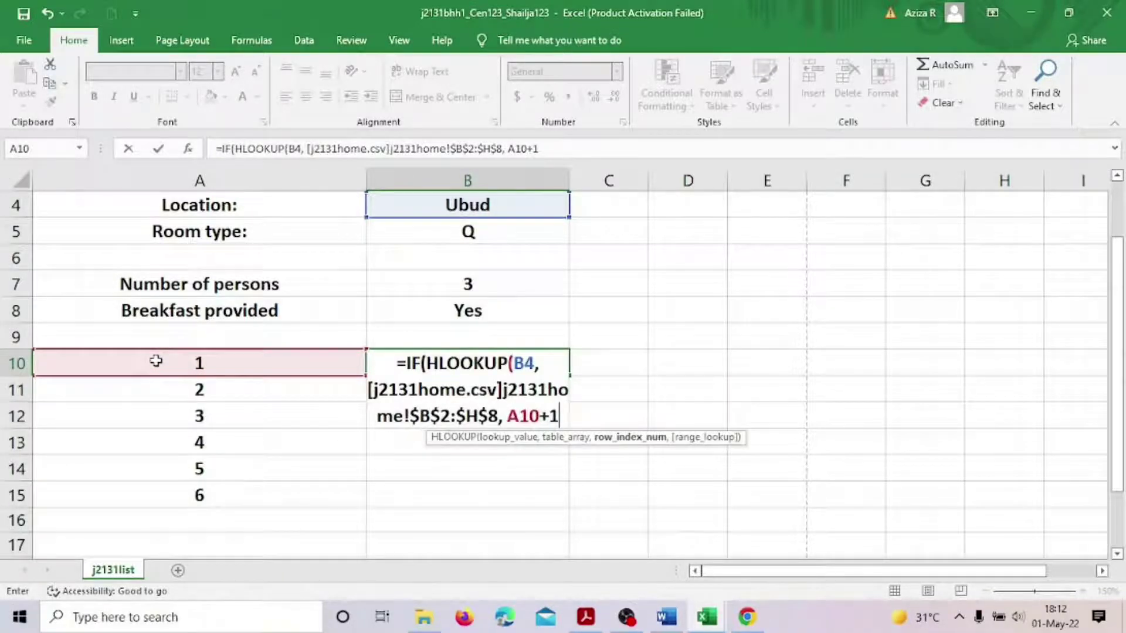
text(,)
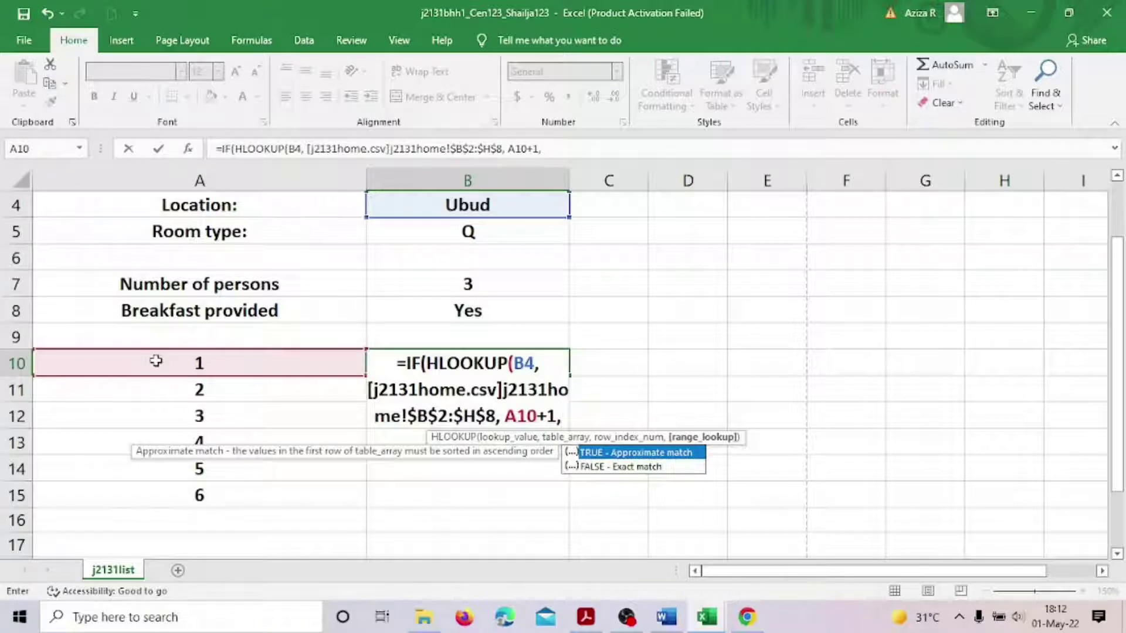
key(Escape)
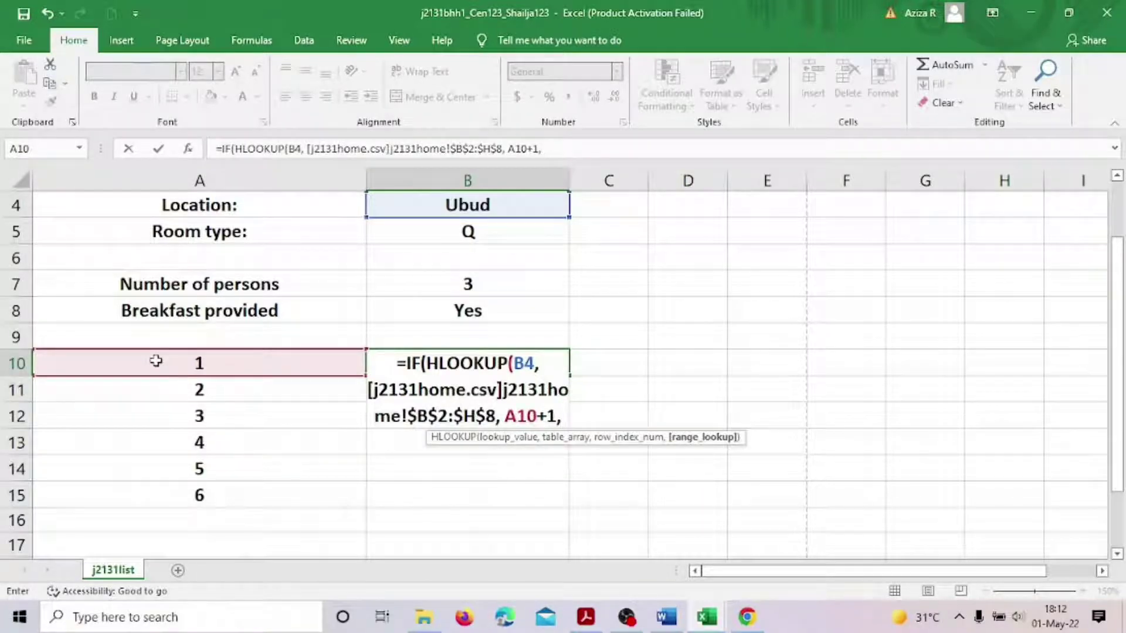
text(0)
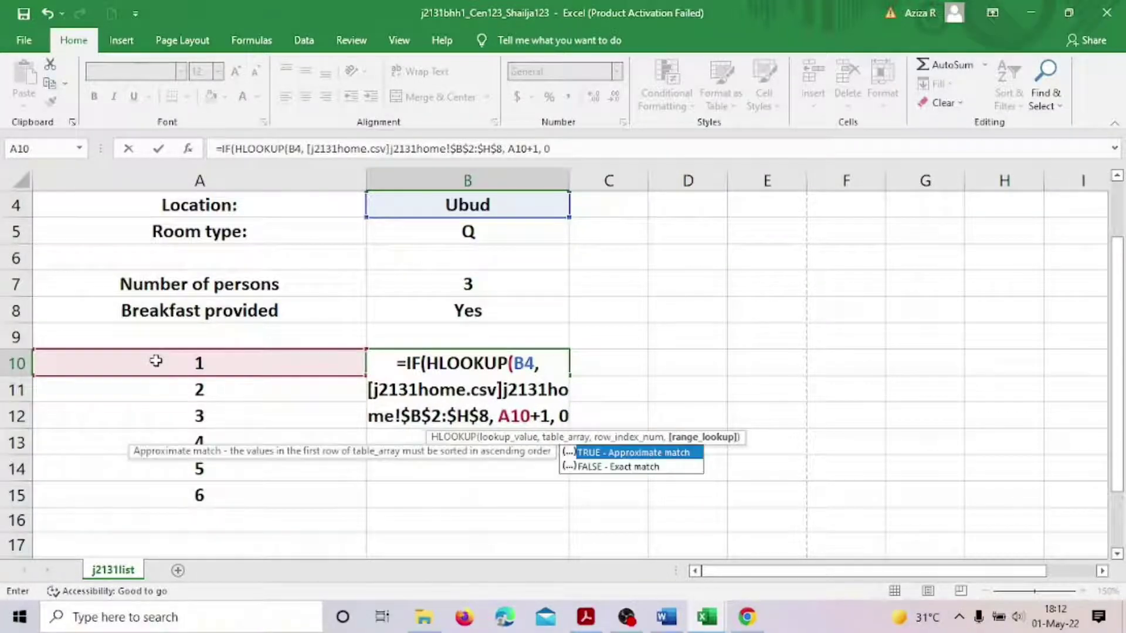
text())
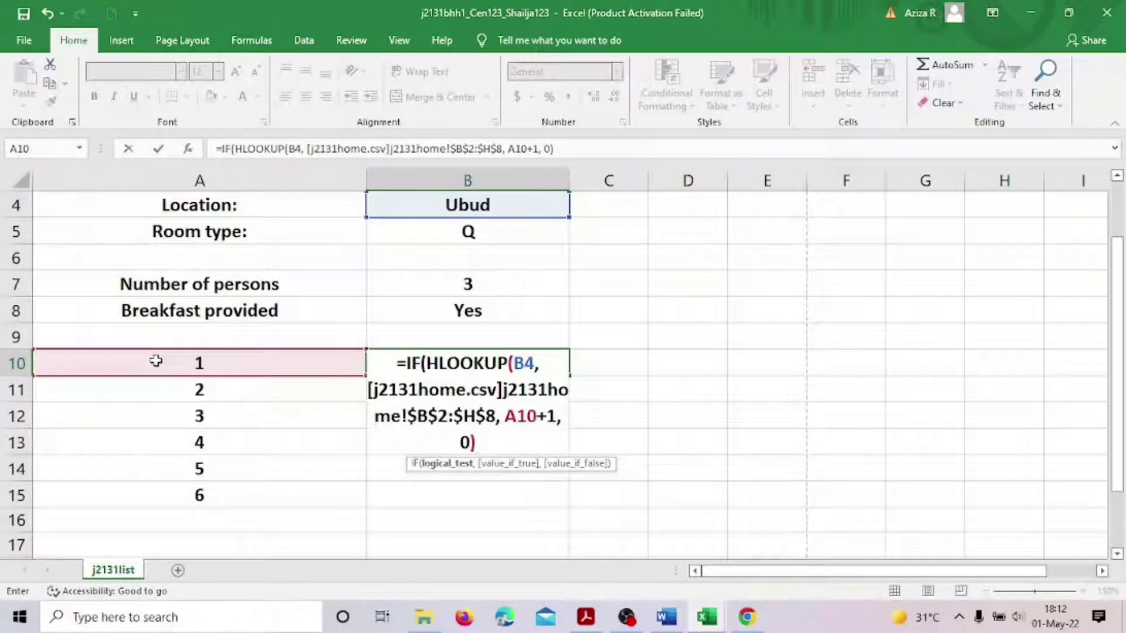
Complete the IF logical test with =0 and set its value if true to an empty string ""
text(=0)
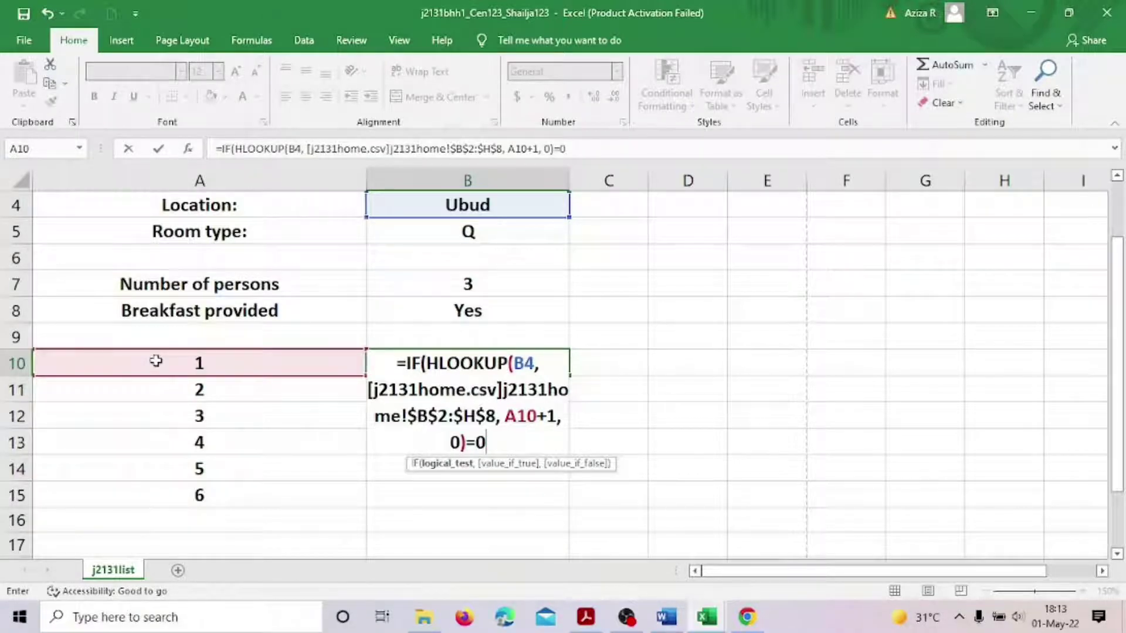
text(, )
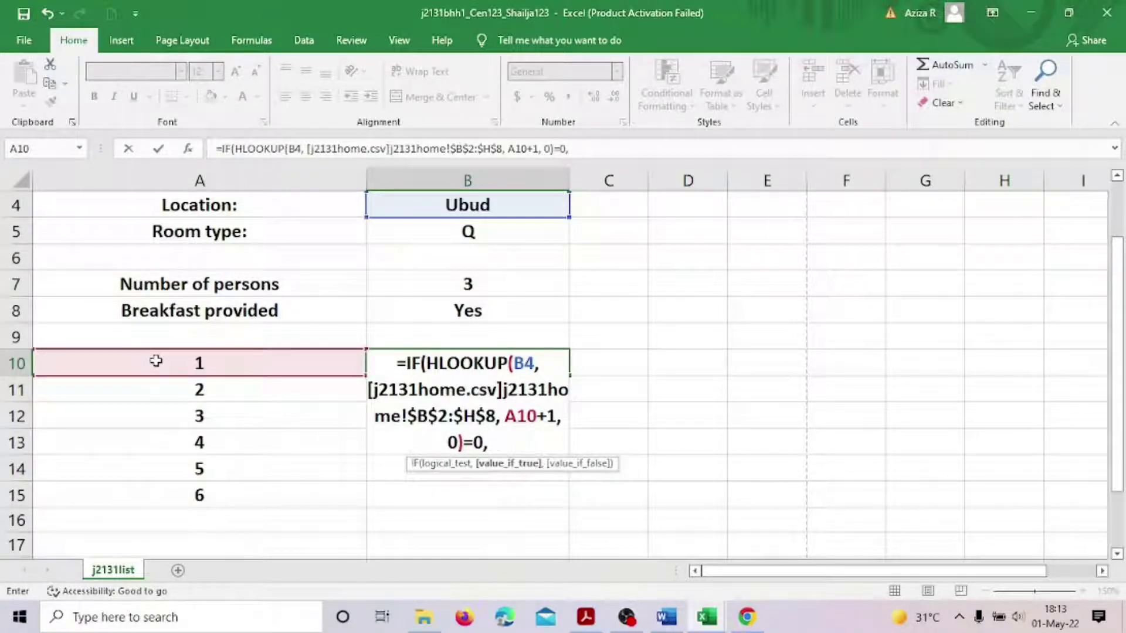
text("")
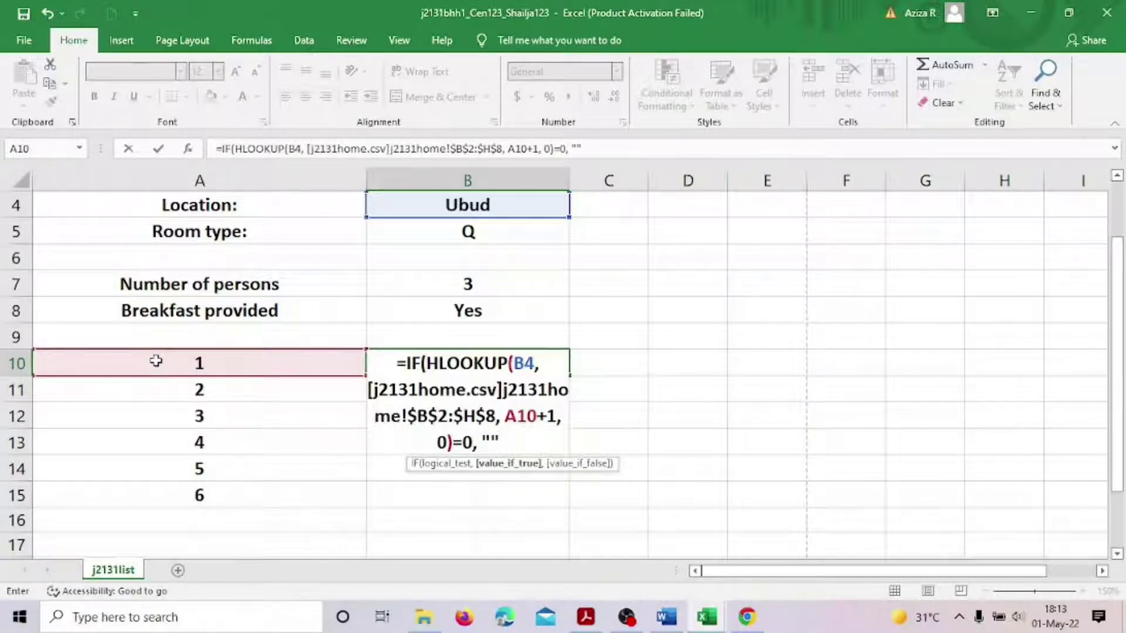
text(, )
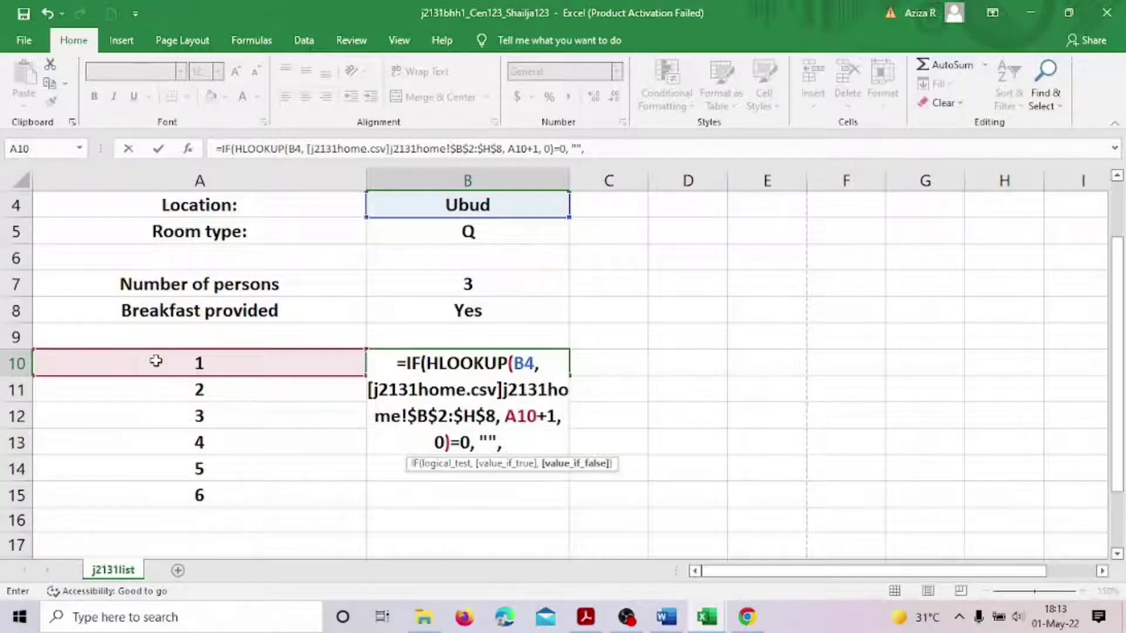
Begin a second HLOOKUP as the IF formula's value if false, with B4 as its lookup value
text(HL)
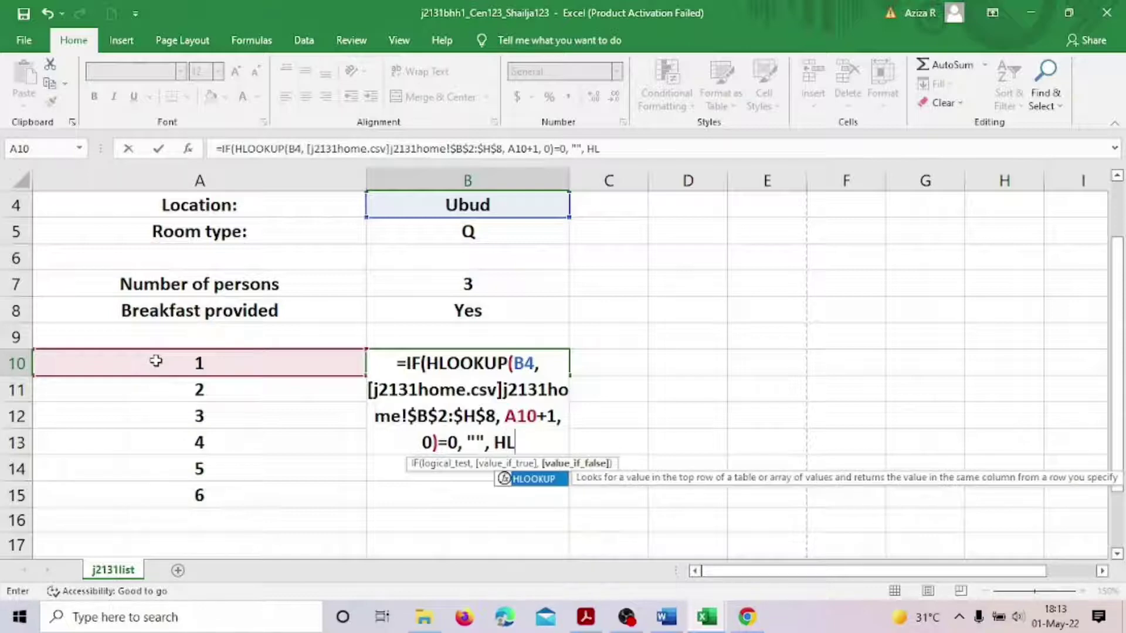
text(OOKUP)
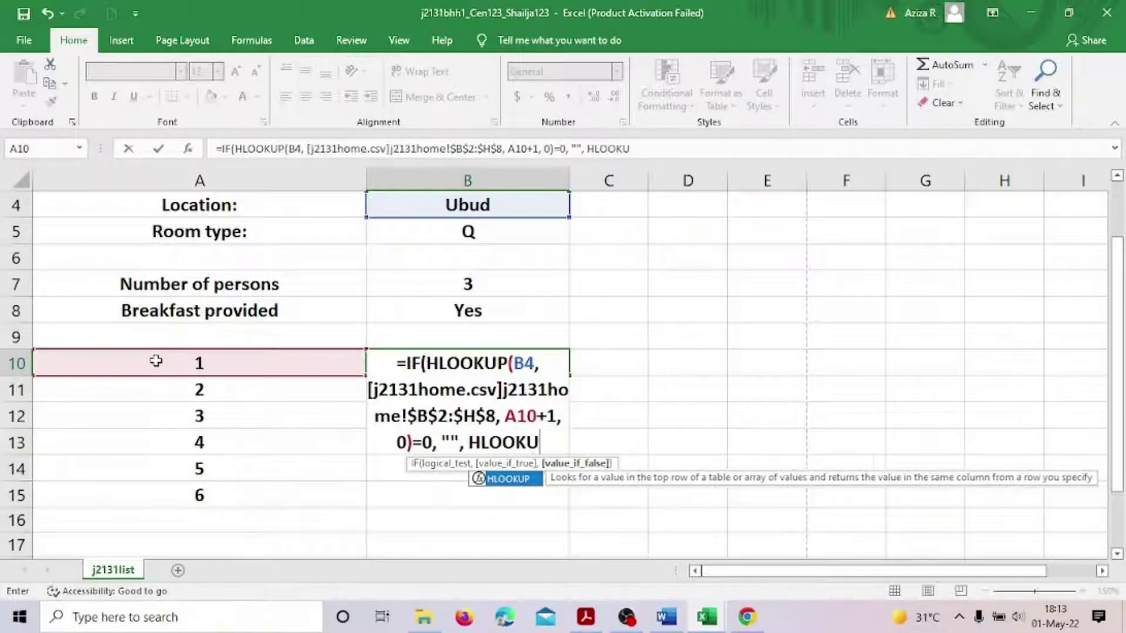
text(()
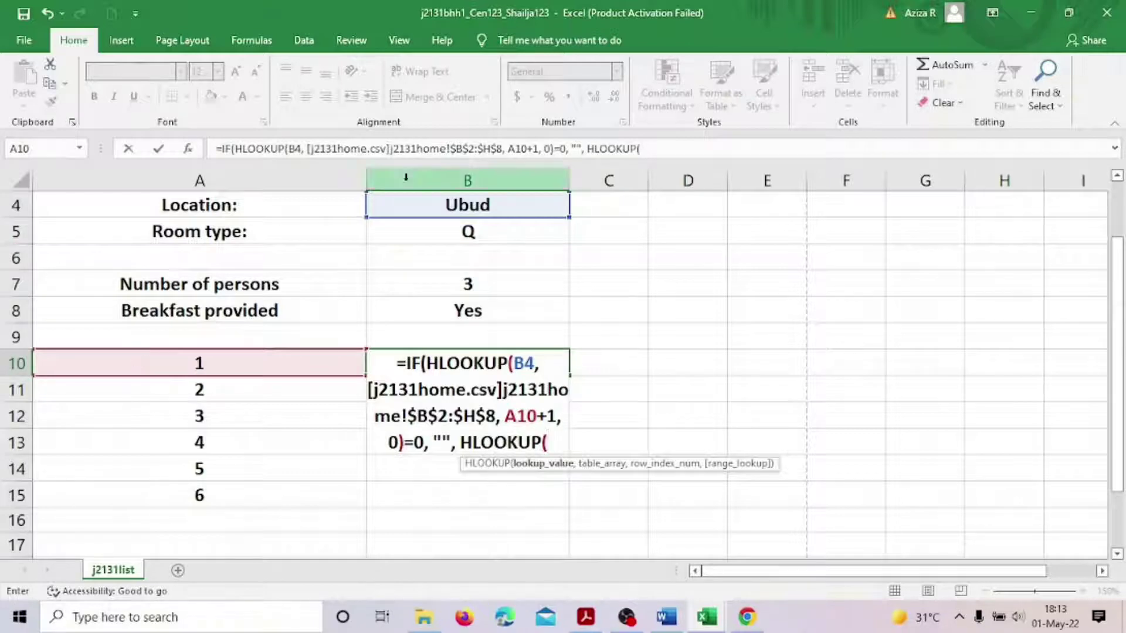
click(452, 206)
text(,)
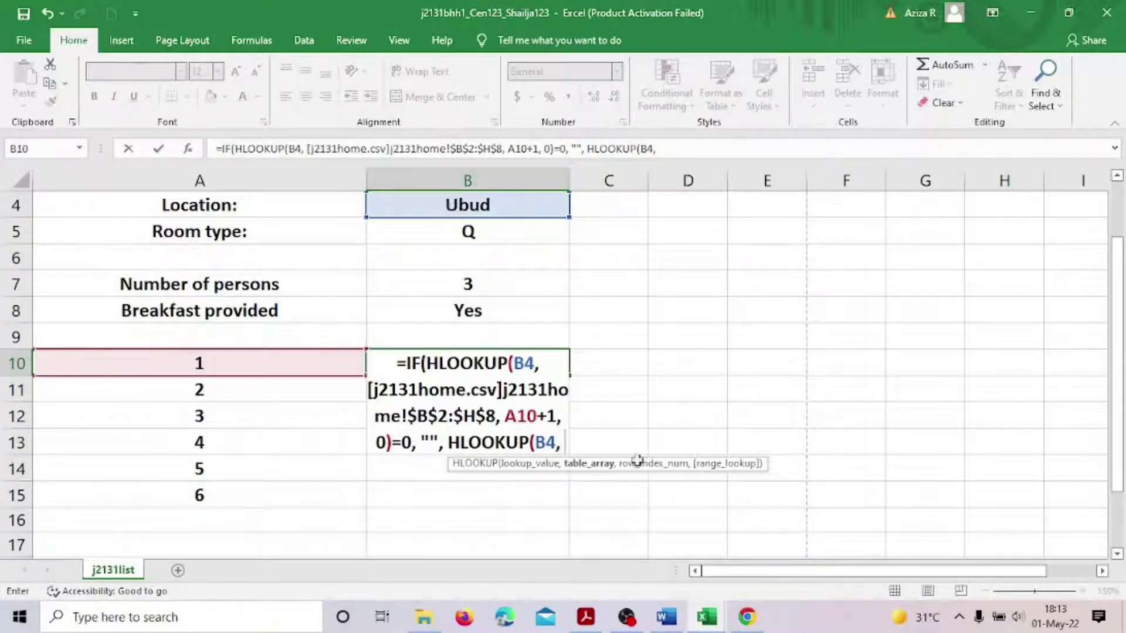
Set the second HLOOKUP's table array to $B$2:$H$8 in the j2131home workbook, and return to the j2131bhh1 workbook
click(711, 620)
click(584, 562)
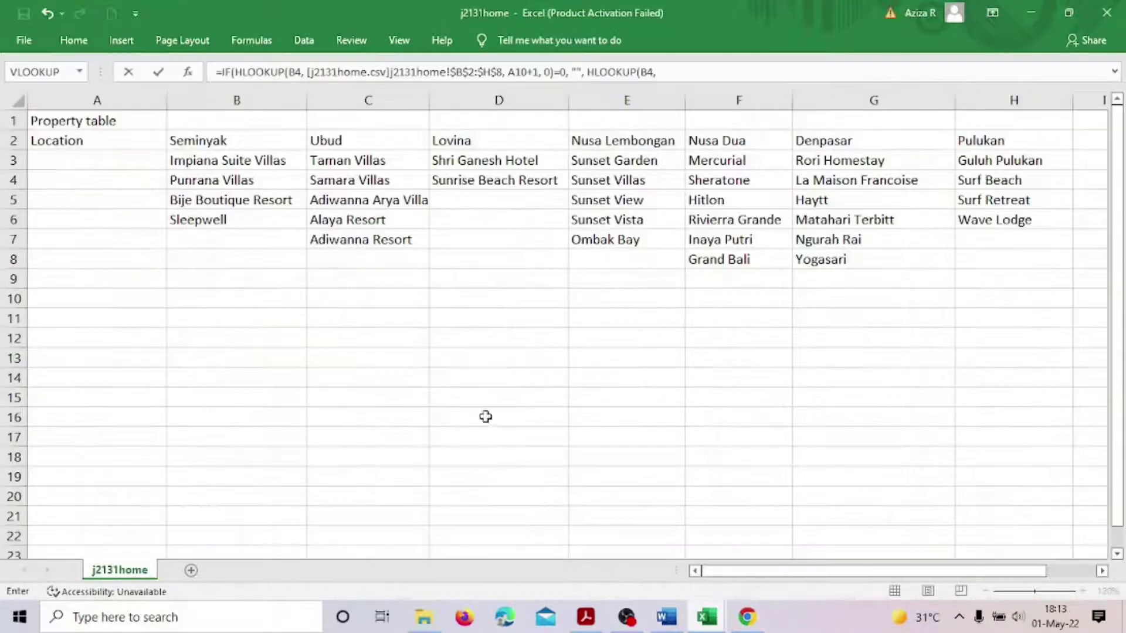
drag(205, 145, 998, 267)
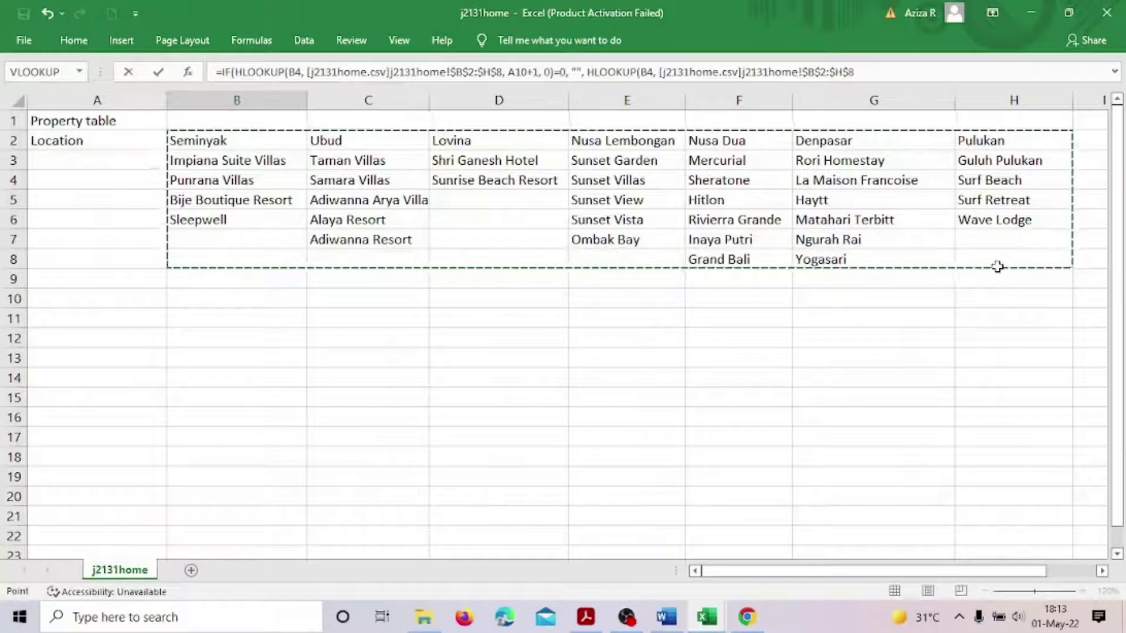
click(874, 72)
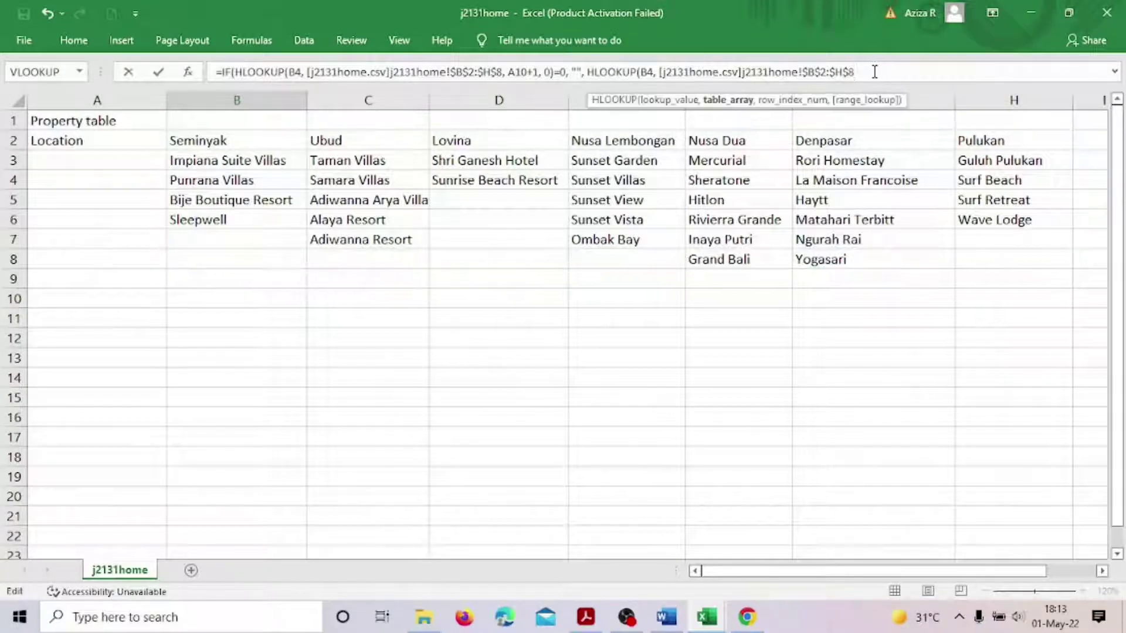
text(,)
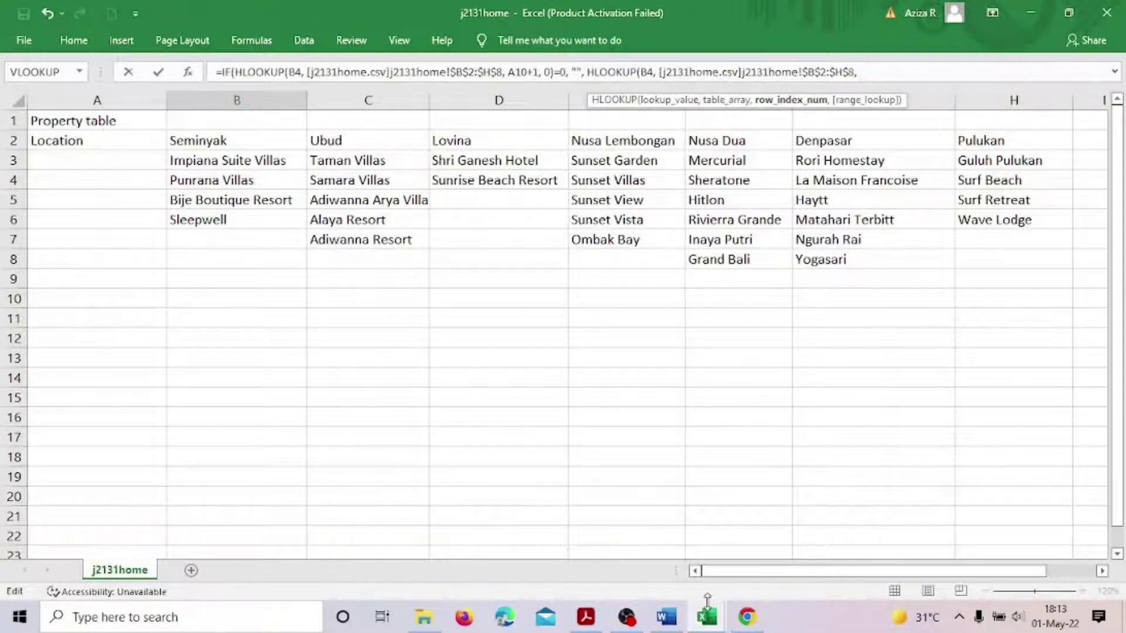
mouse_move(710, 613)
click(857, 553)
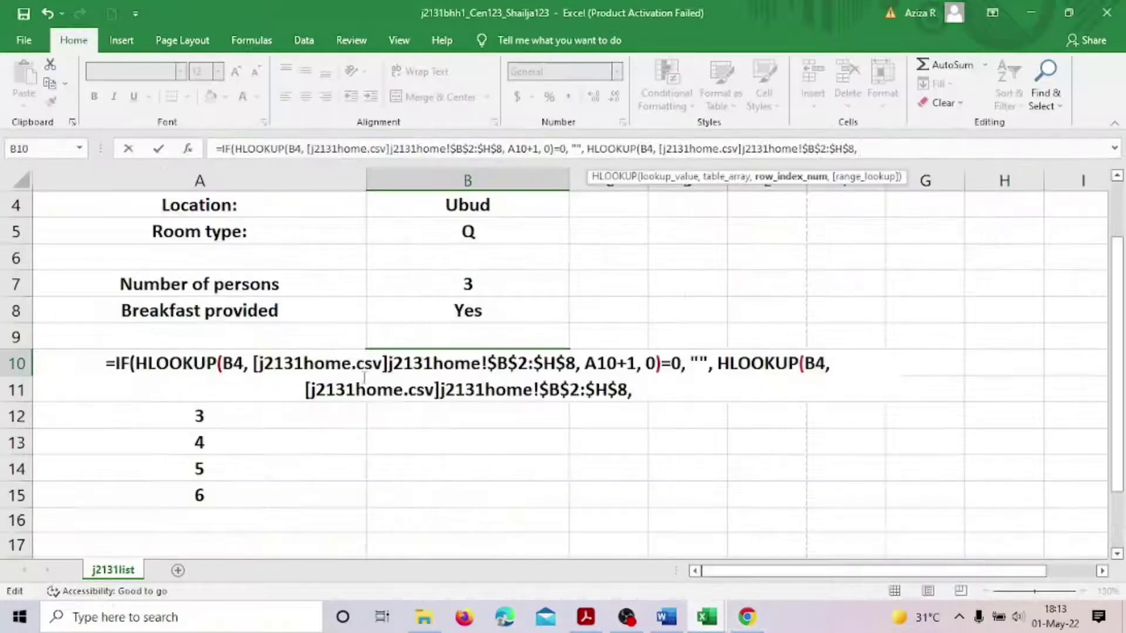
Give the second HLOOKUP the row index A10+1 and range lookup 0, close both functions, and enter the formula in B10
click(54, 361)
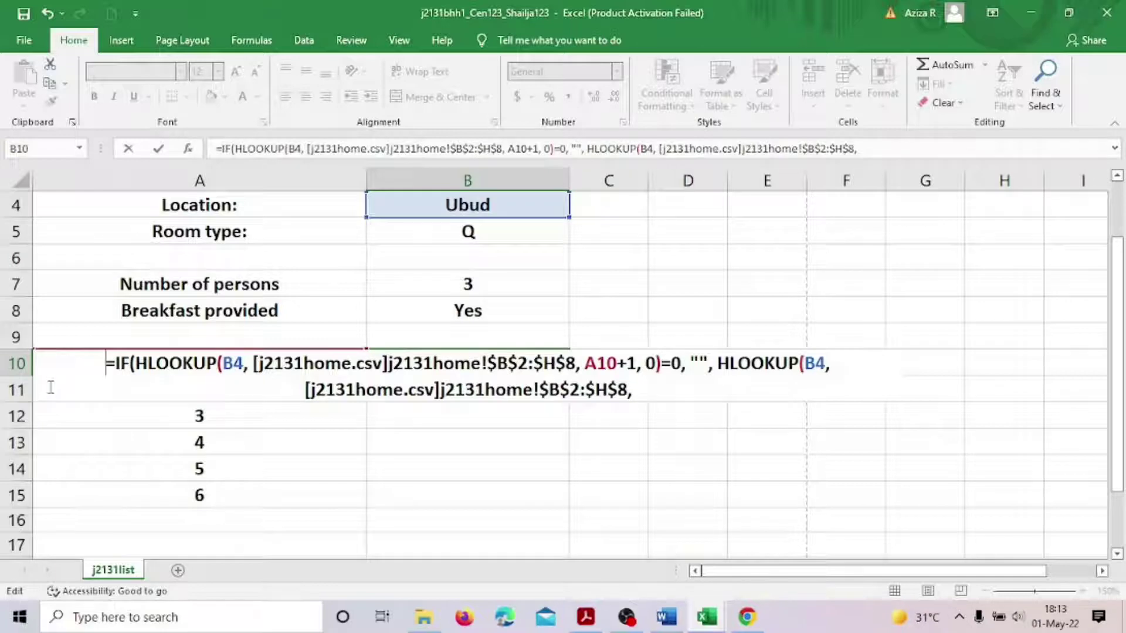
click(869, 152)
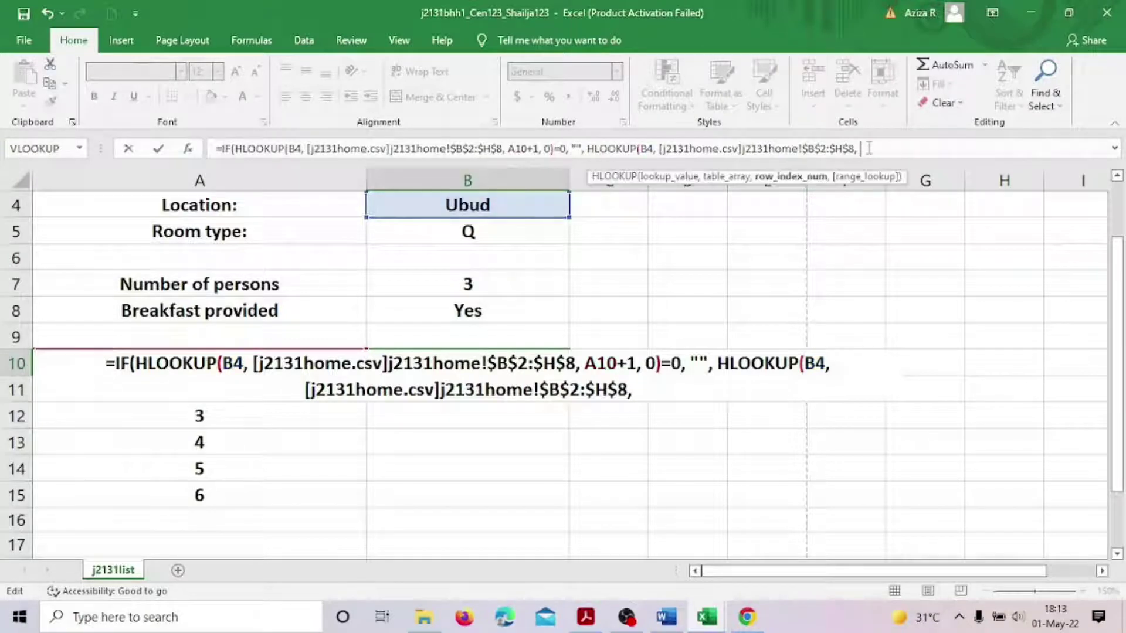
click(76, 356)
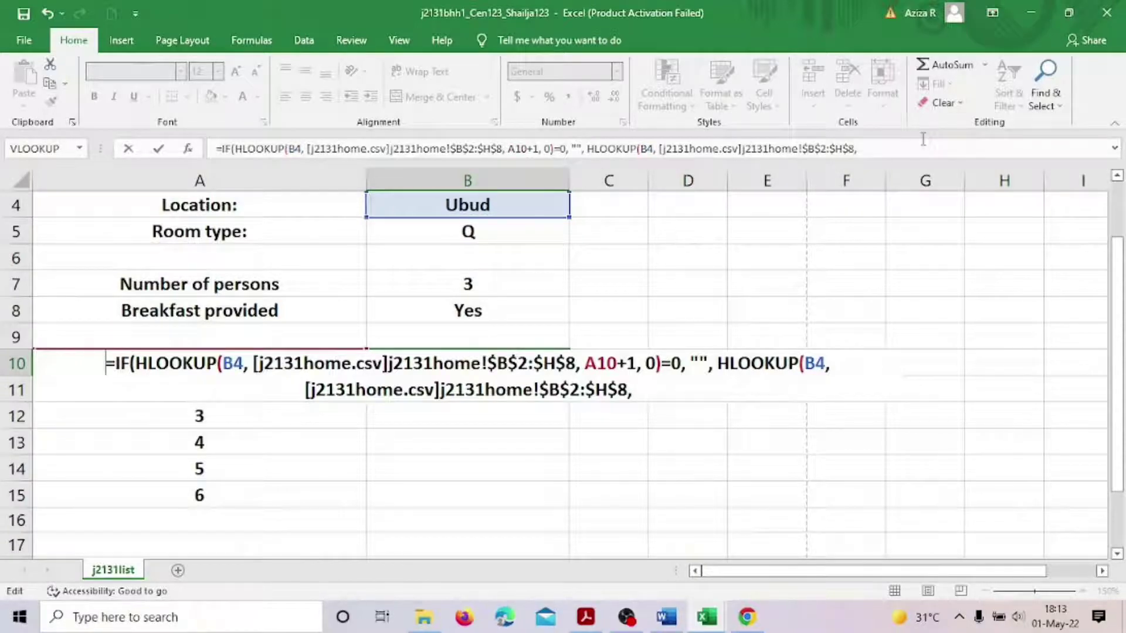
click(893, 150)
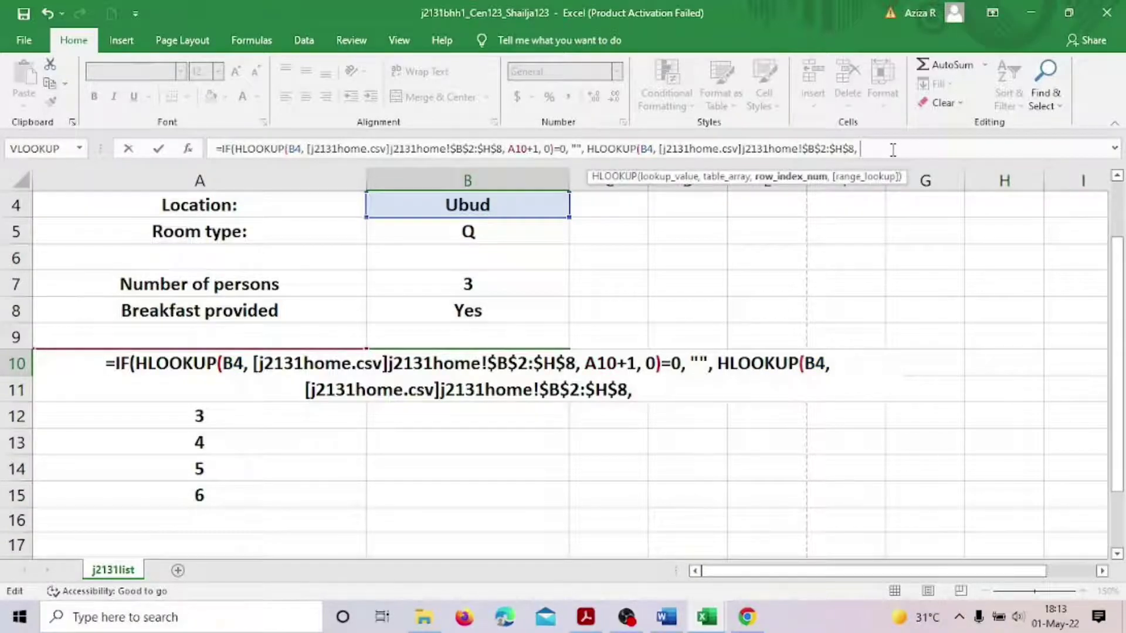
text(A10)
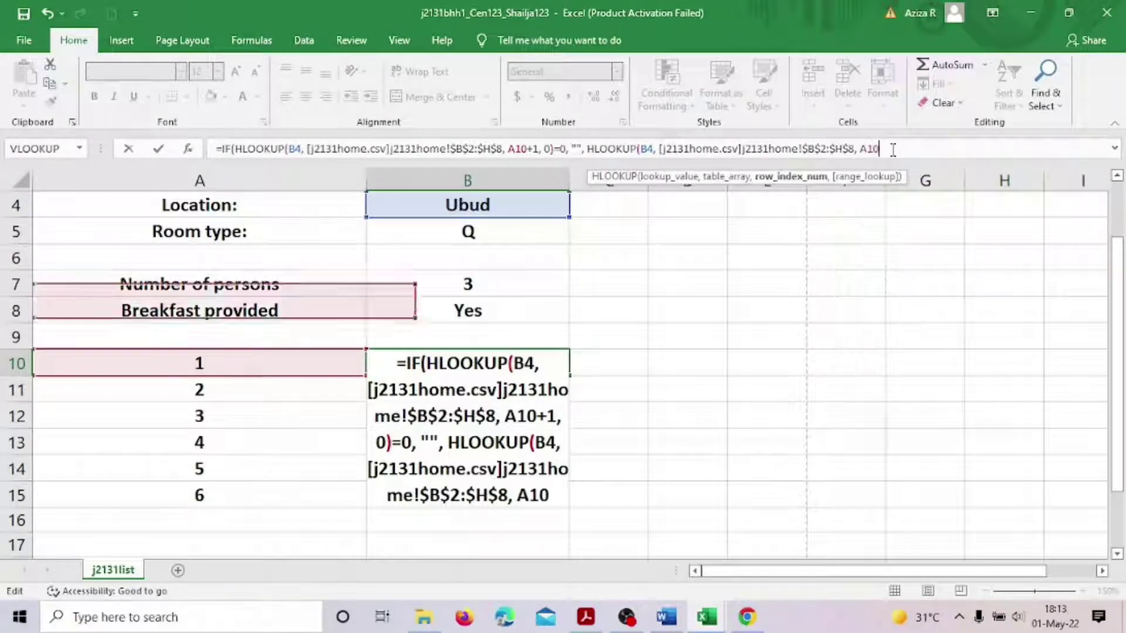
text(+)
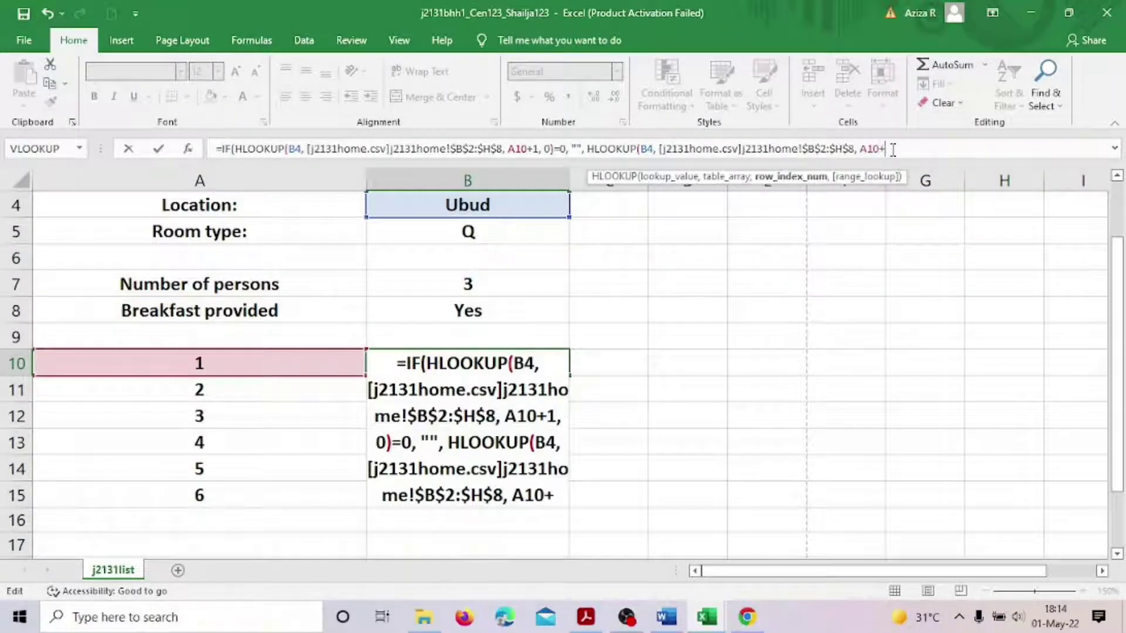
text(1,)
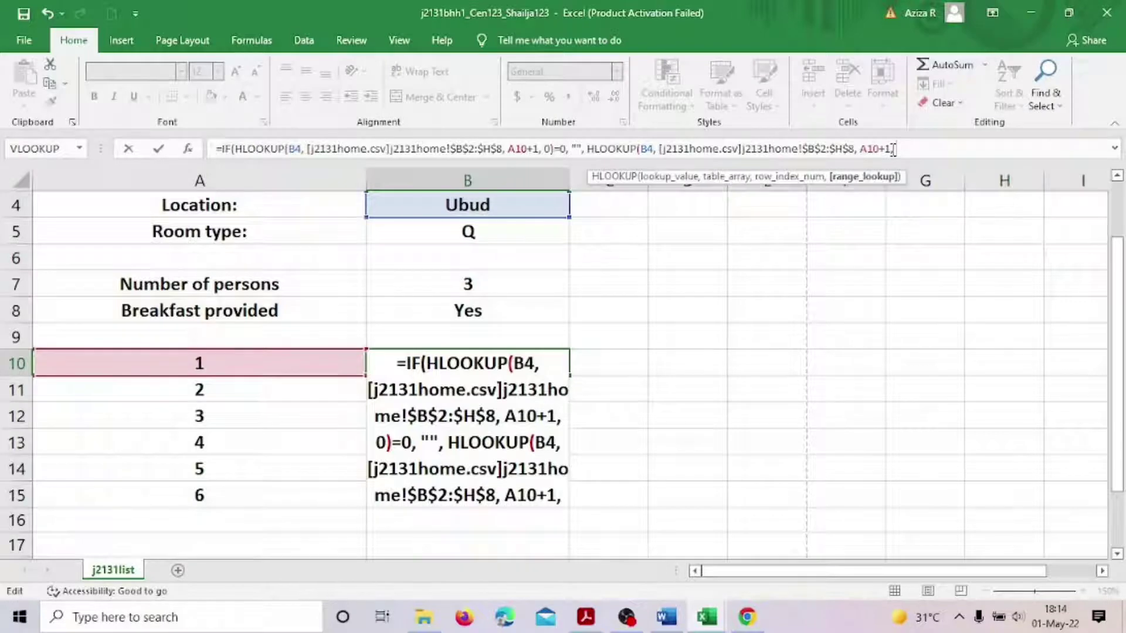
text( 0)
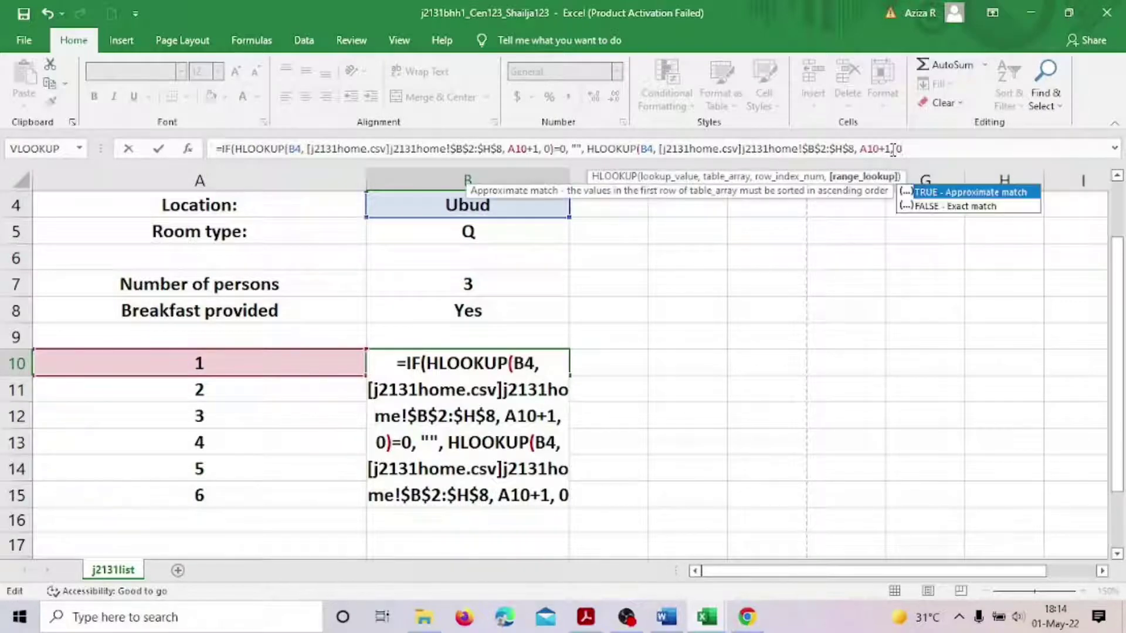
text())
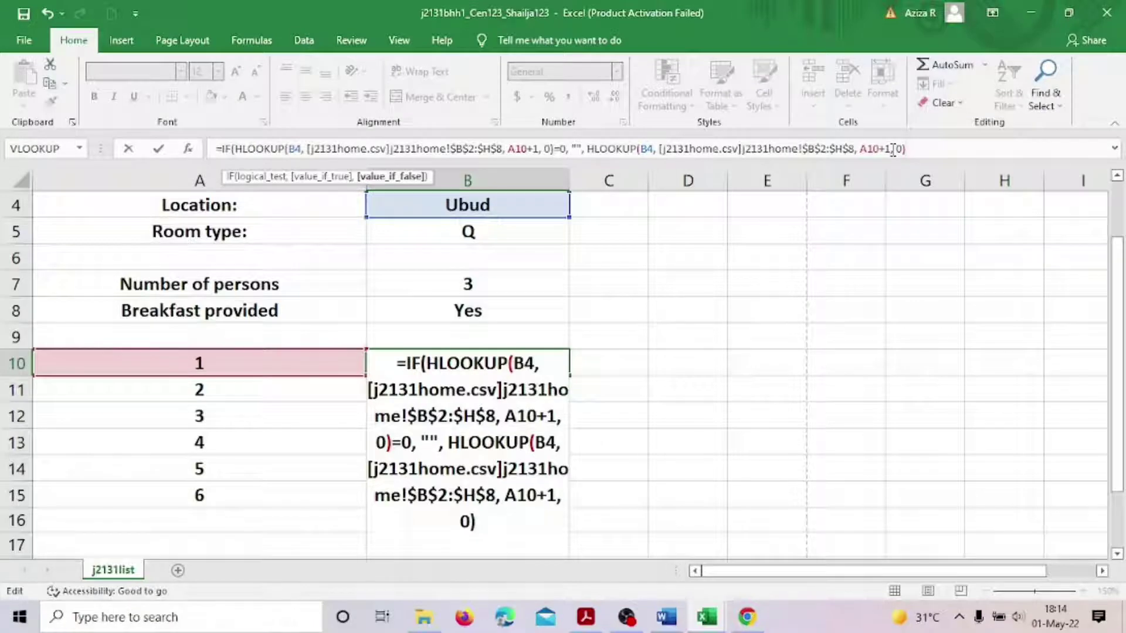
text( ))
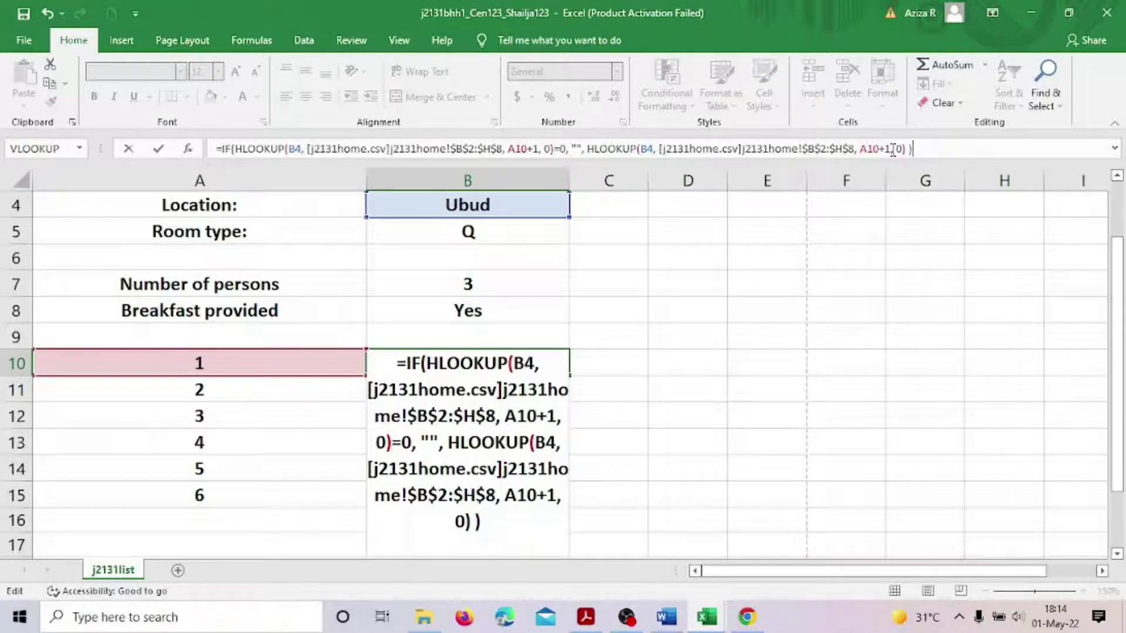
key(Return)
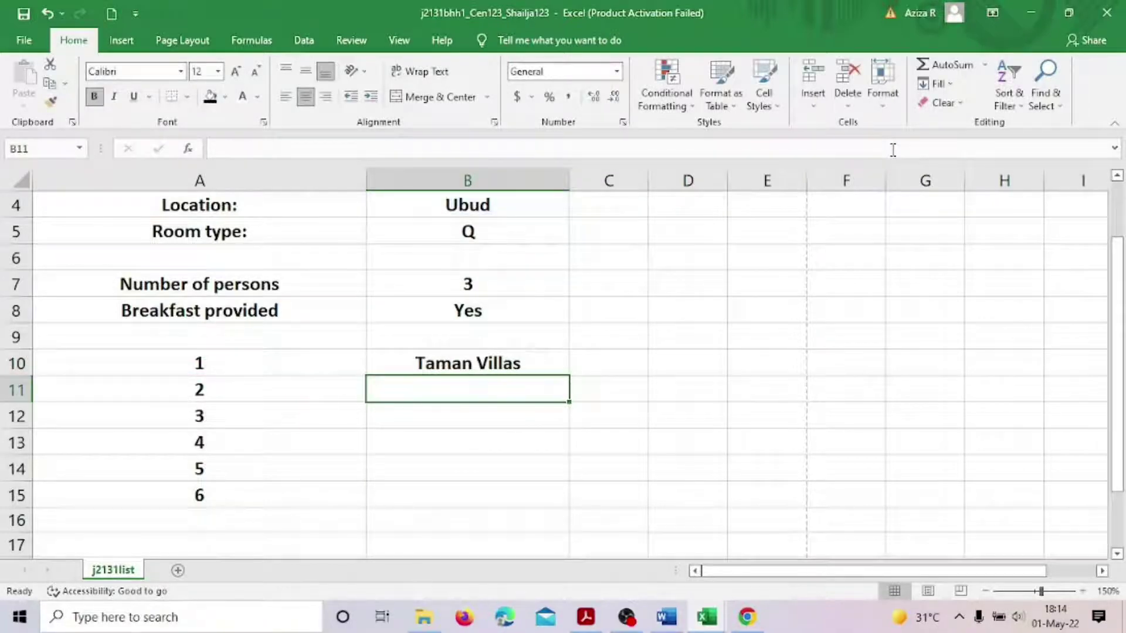
Compare B10's result with the row 10 property in the question paper's sample table in Acrobat Reader, and return to the j2131bhh1 workbook
click(514, 360)
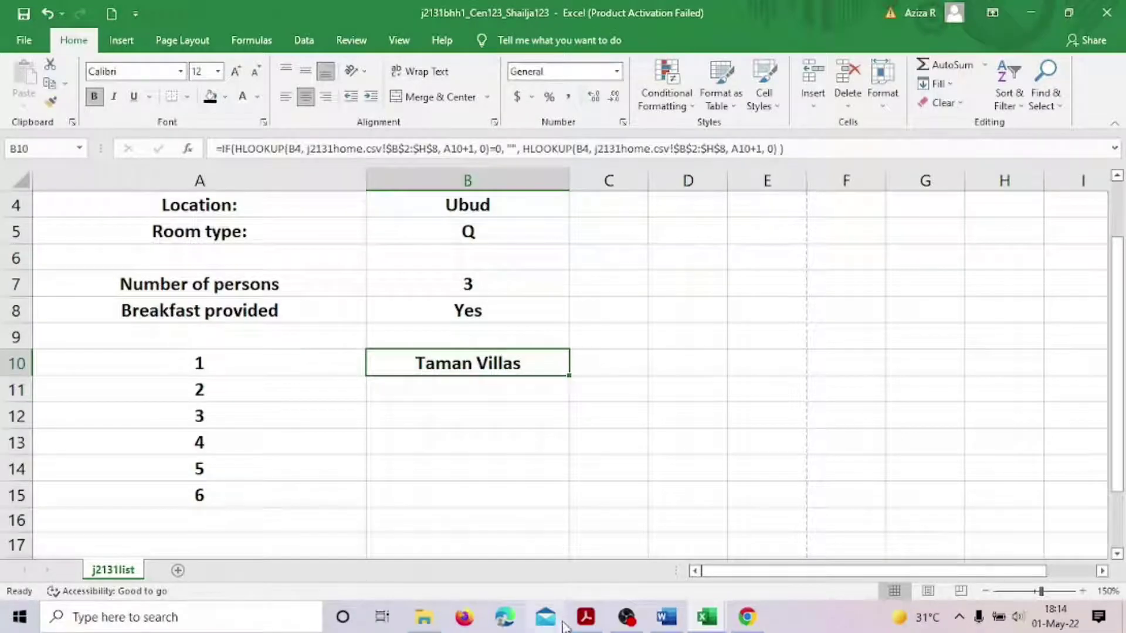
click(586, 617)
scroll(623, 487, up, 5)
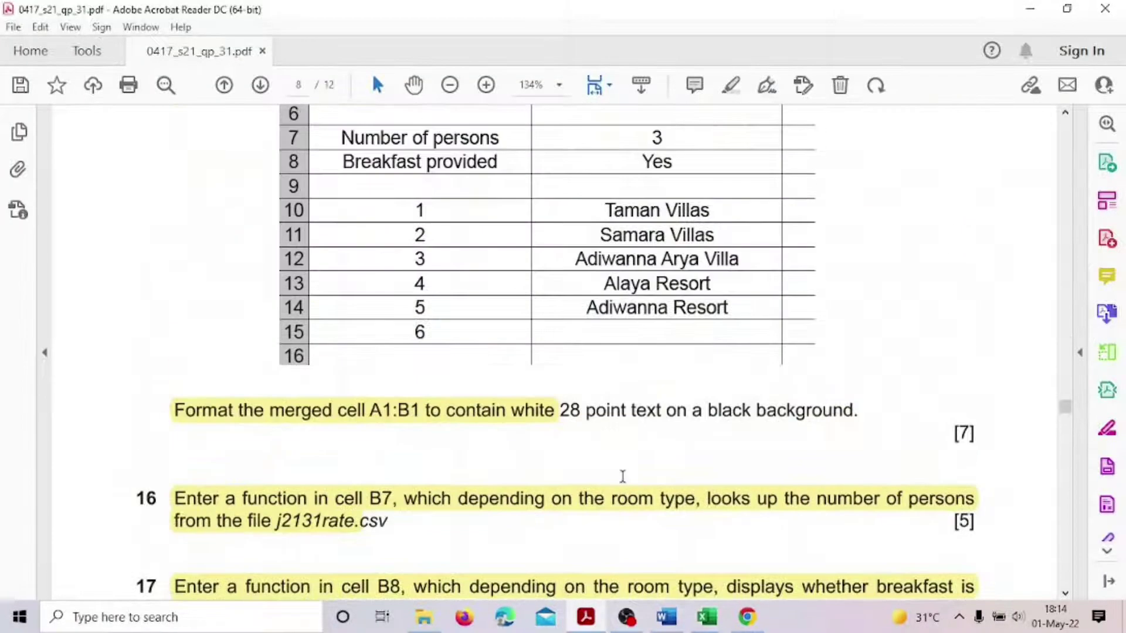
drag(607, 209, 710, 211)
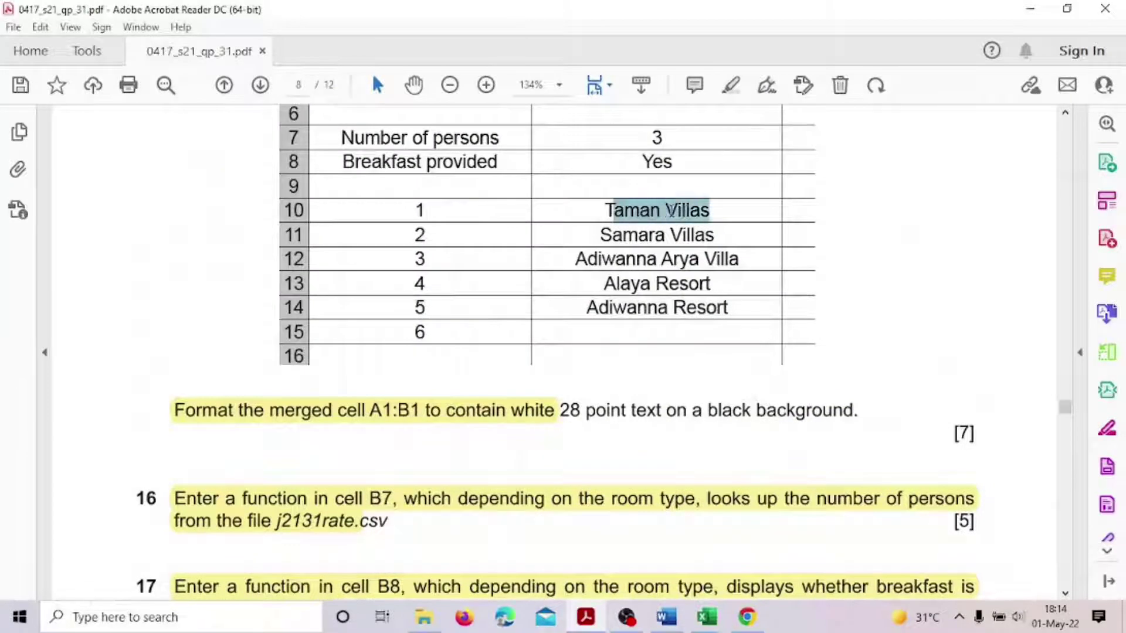
mouse_move(712, 617)
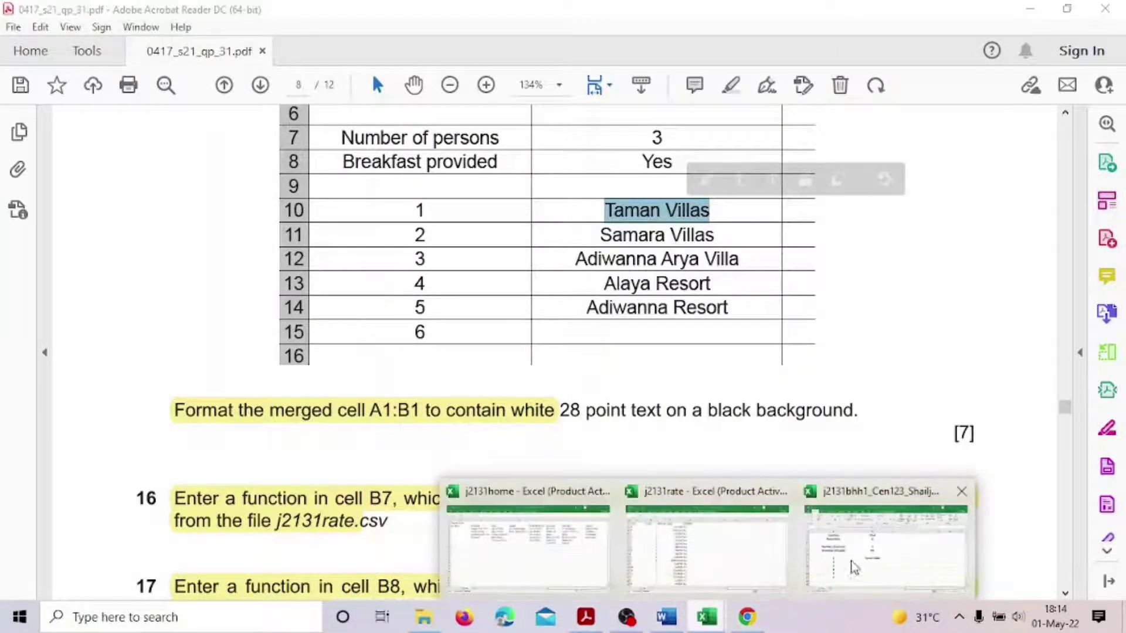
click(903, 537)
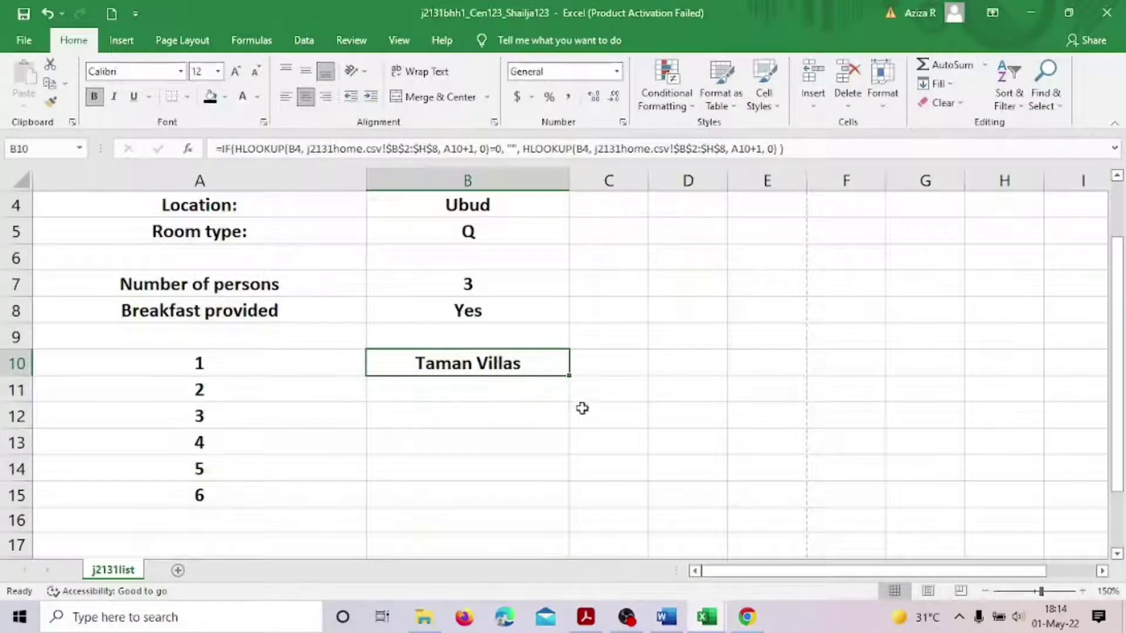
Review the location in B4 against the formula in B10, and fill the B10 formula down to B12
scroll(572, 500, up, 1)
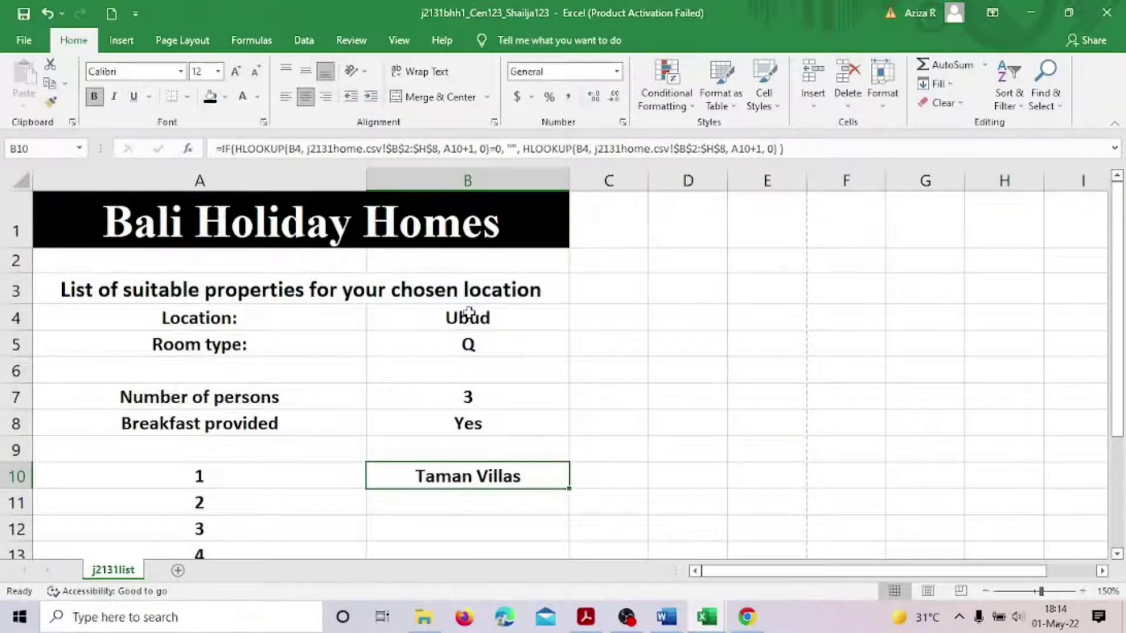
click(469, 312)
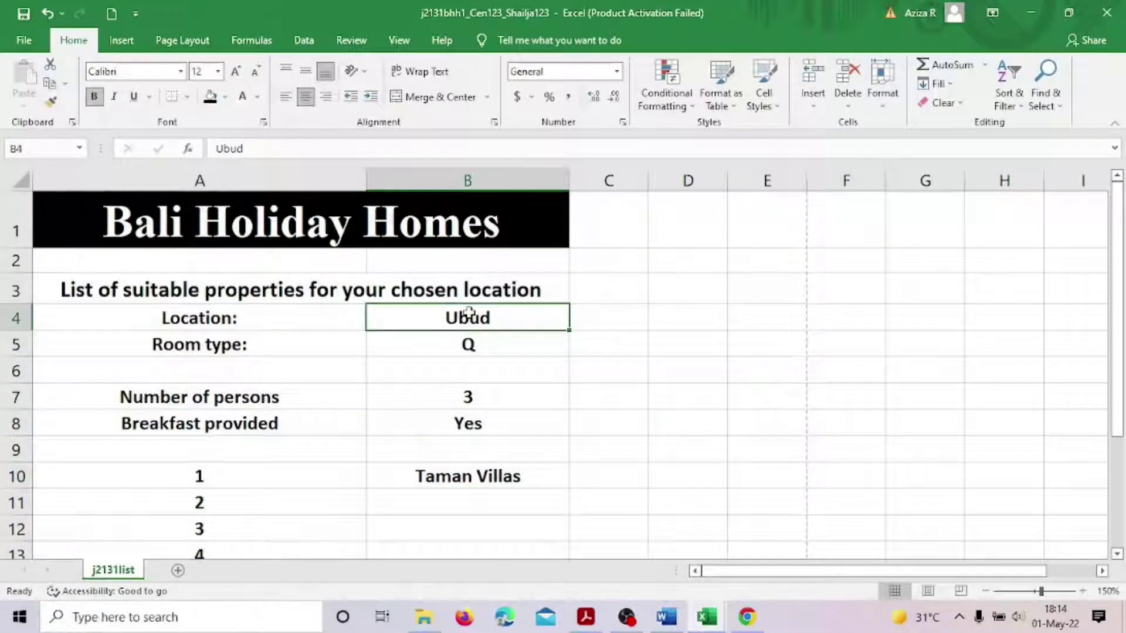
click(511, 476)
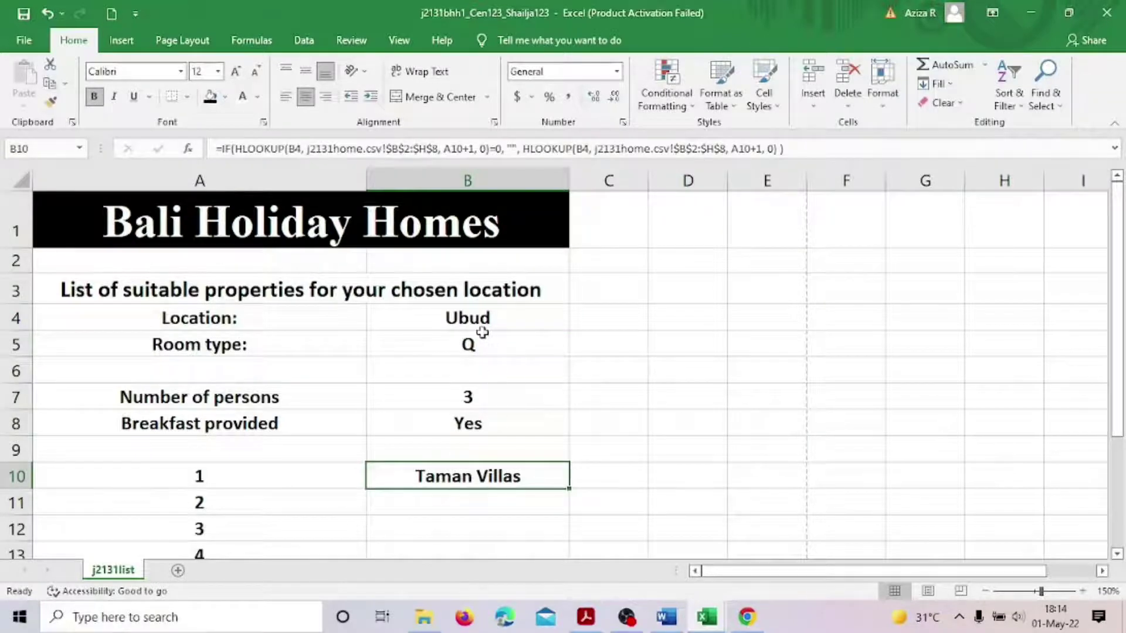
click(522, 321)
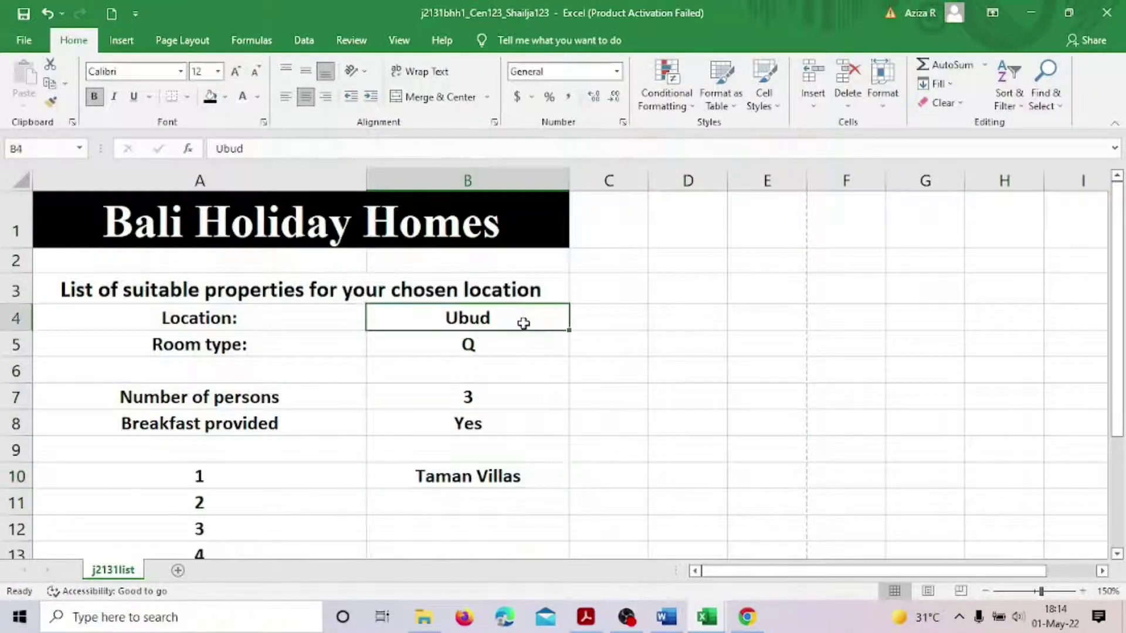
click(511, 476)
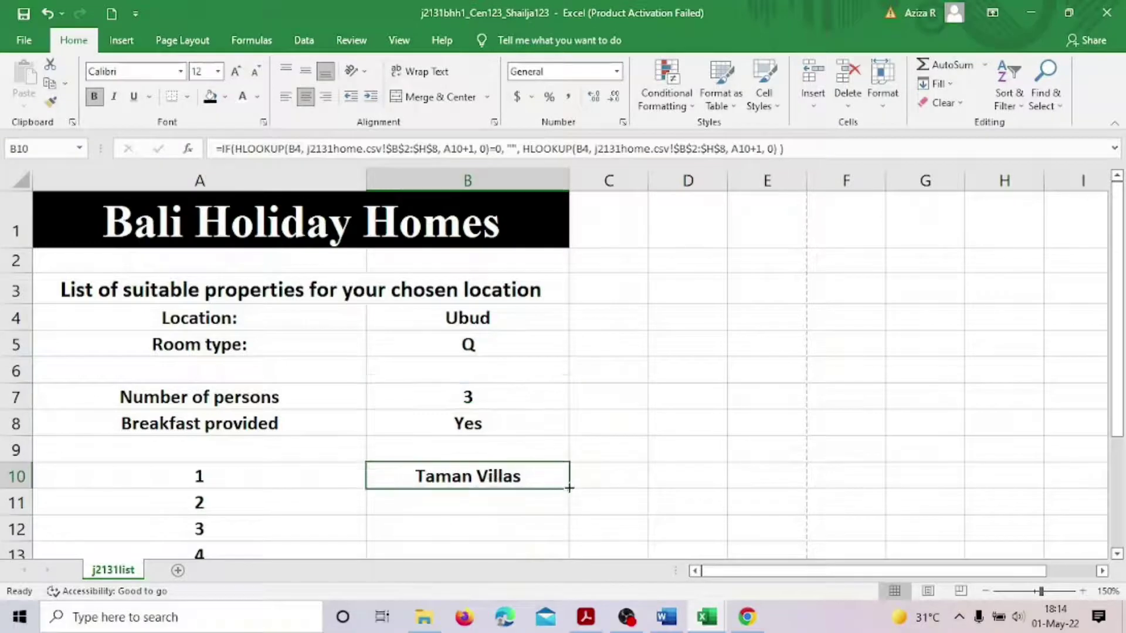
drag(568, 488, 580, 528)
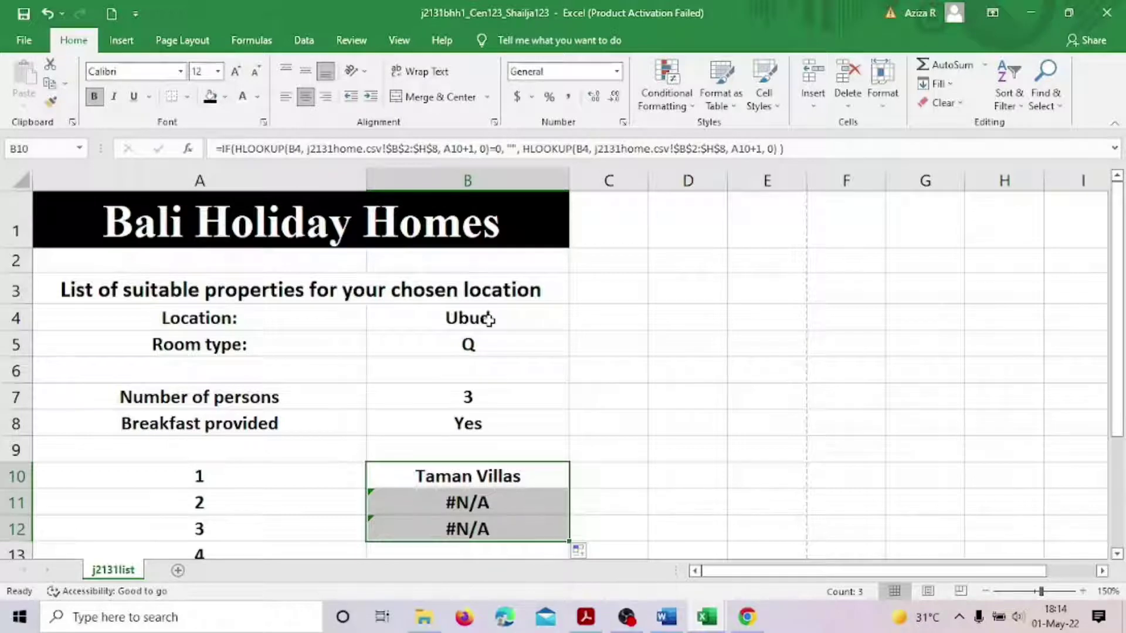
Undo the fill below B10, and make the first HLOOKUP's lookup value in the B10 formula absolute as $B$4
key(ctrl+z)
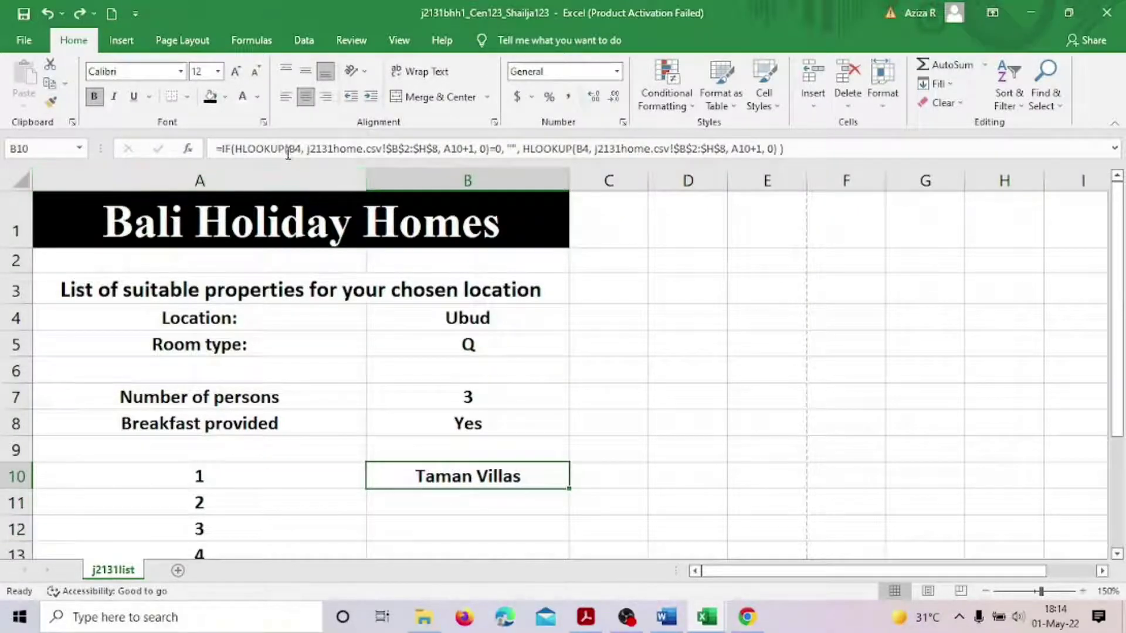
click(313, 154)
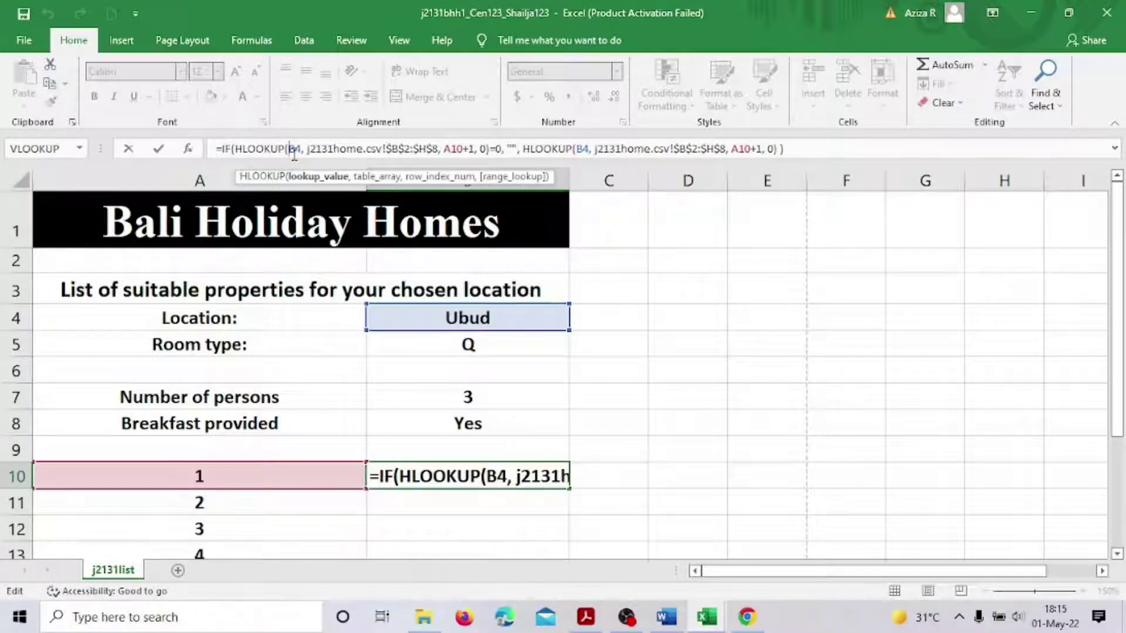
text($B)
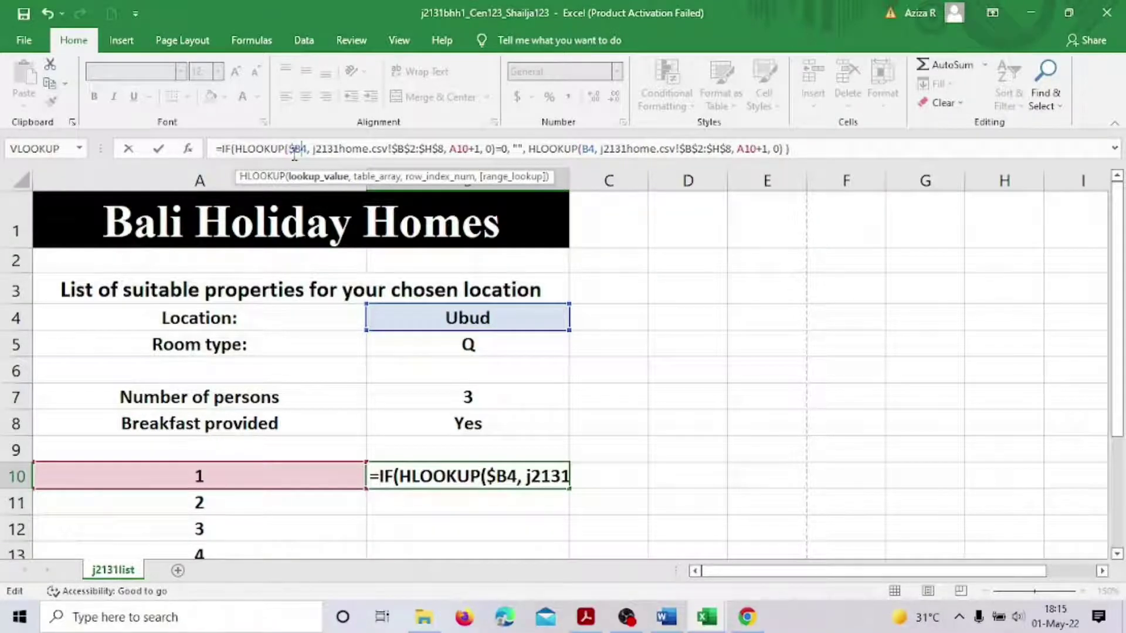
text($)
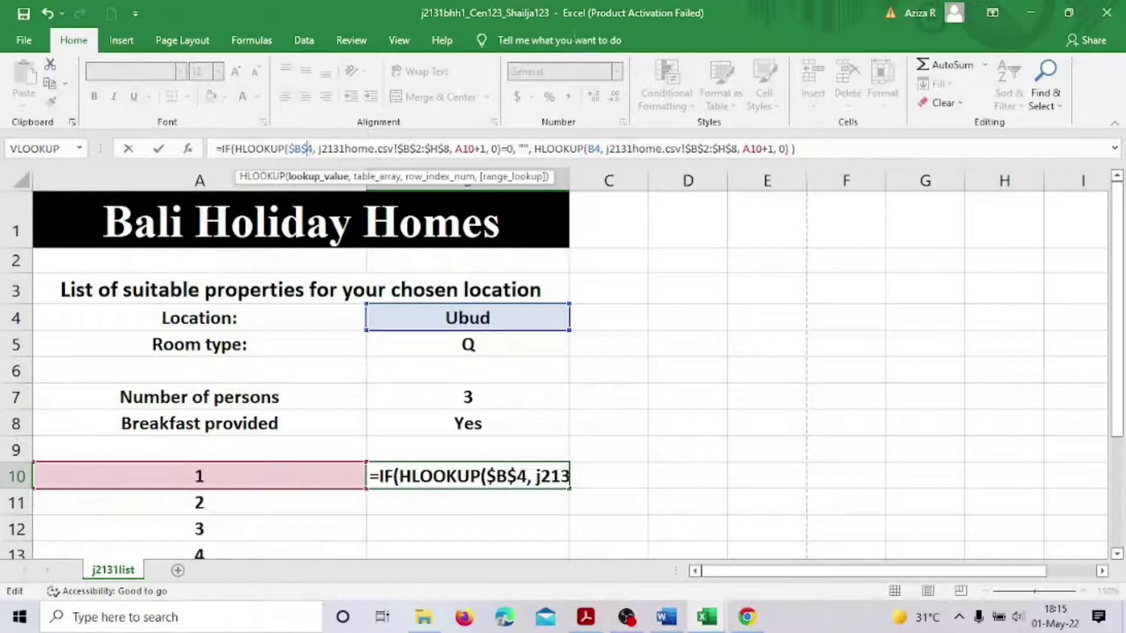
Make the second HLOOKUP's lookup value absolute as $B$4 and enter the revised formula in B10
click(585, 149)
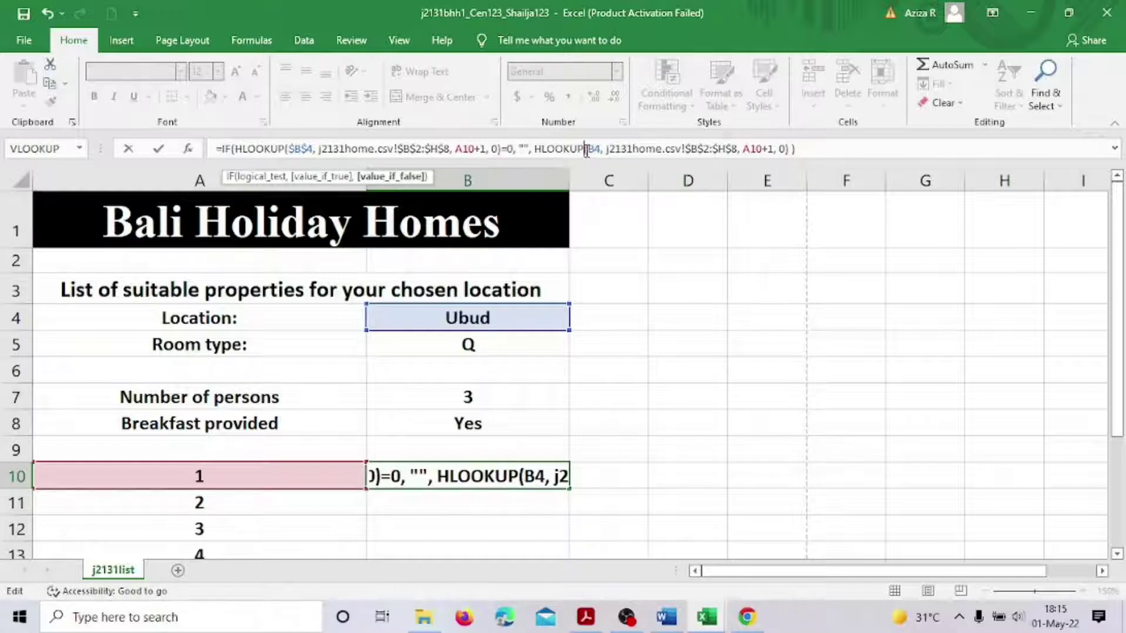
key(Right)
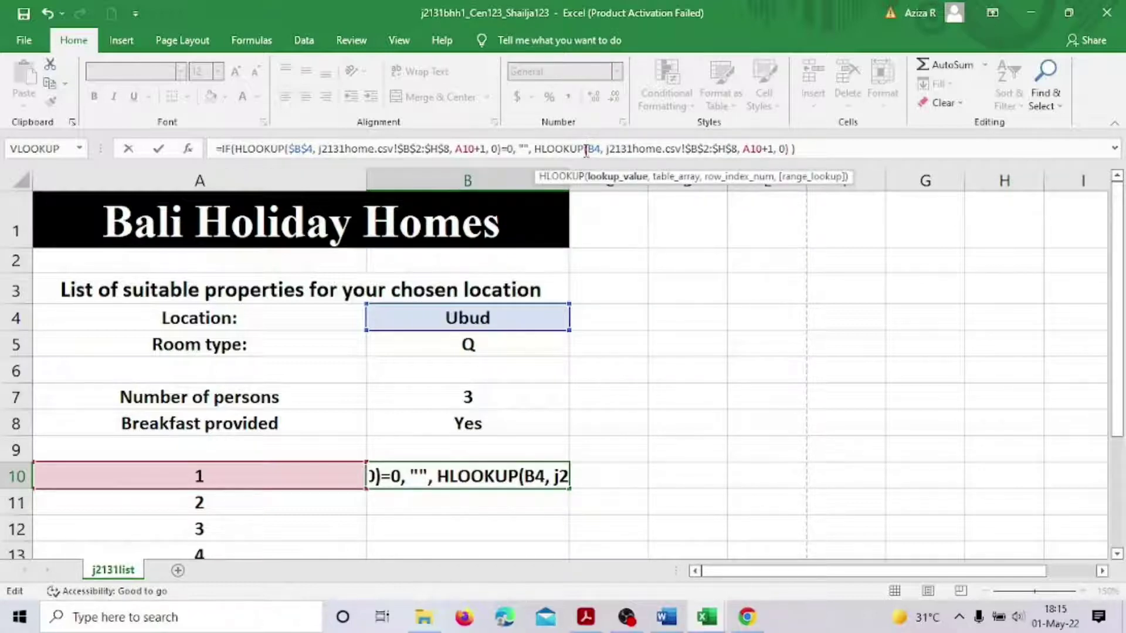
text($)
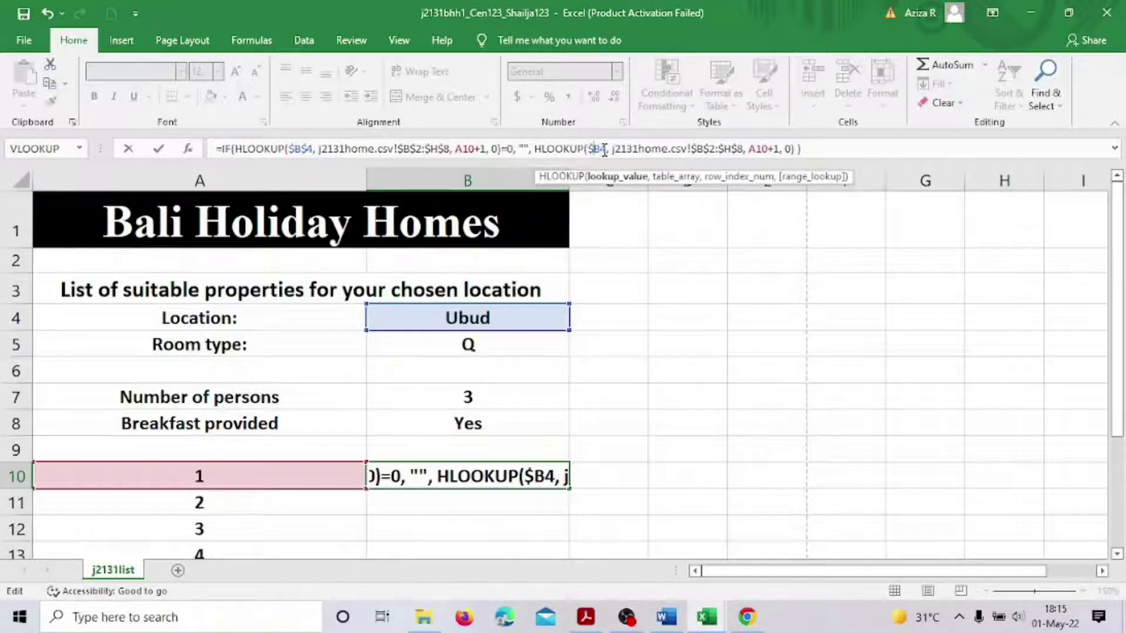
click(604, 150)
text($)
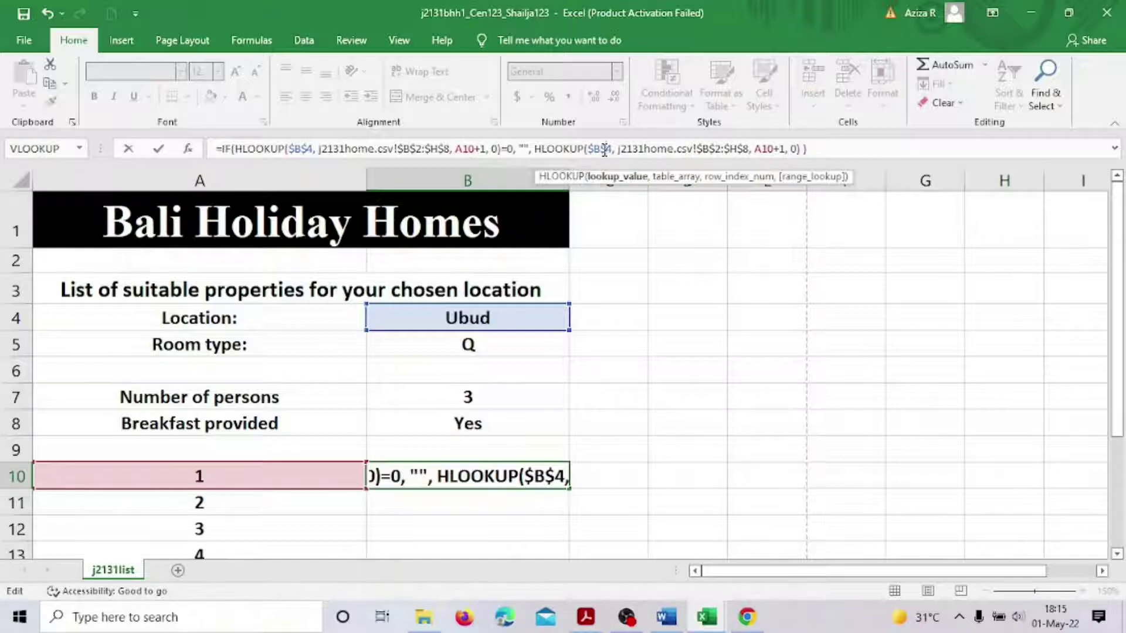
click(673, 287)
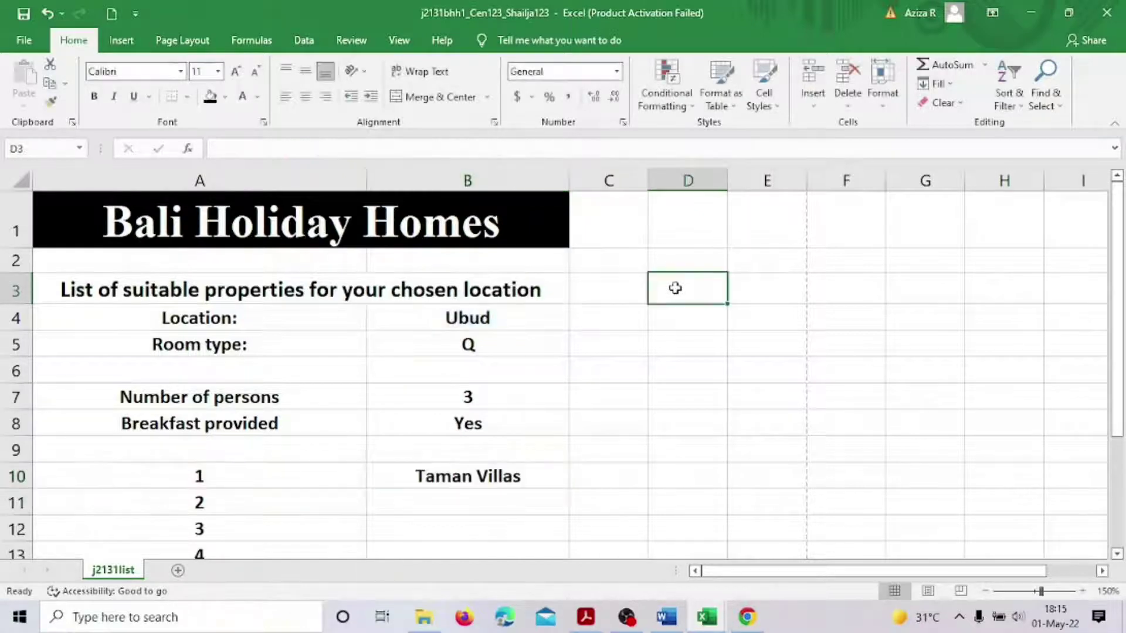
Fill the B10 formula down through B15
click(523, 469)
scroll(615, 478, down, 1)
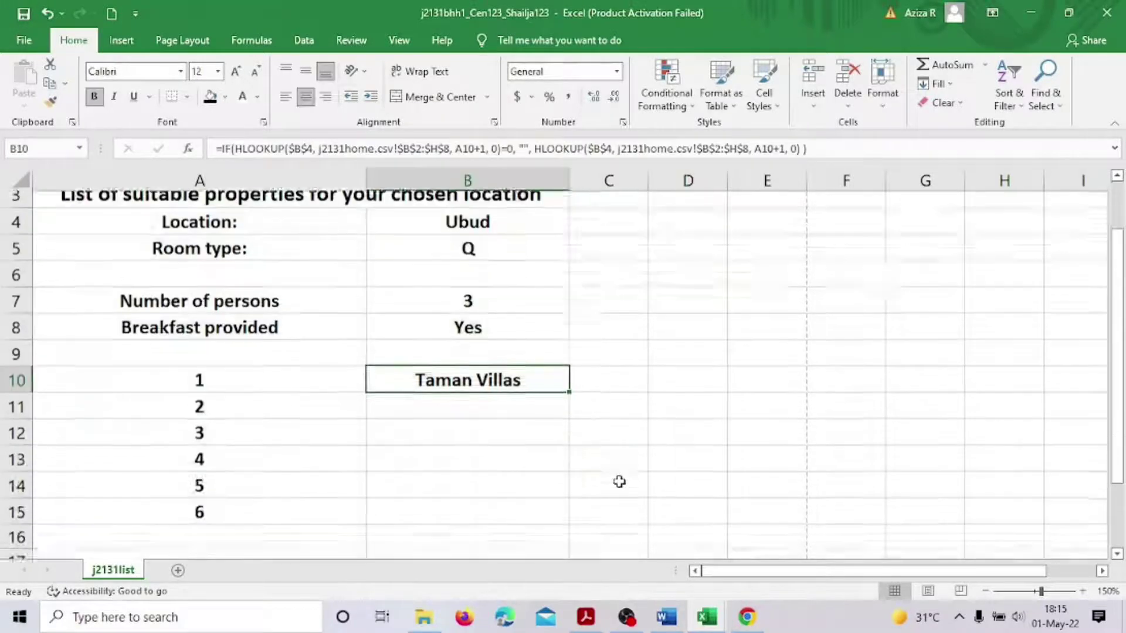
drag(568, 374, 574, 410)
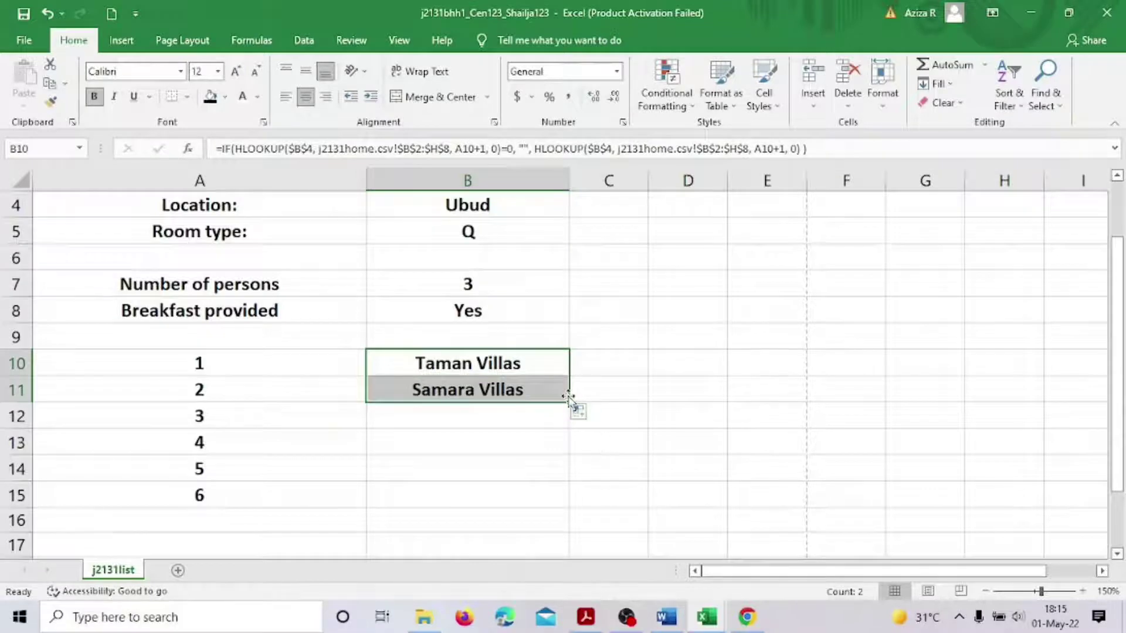
drag(569, 404, 573, 504)
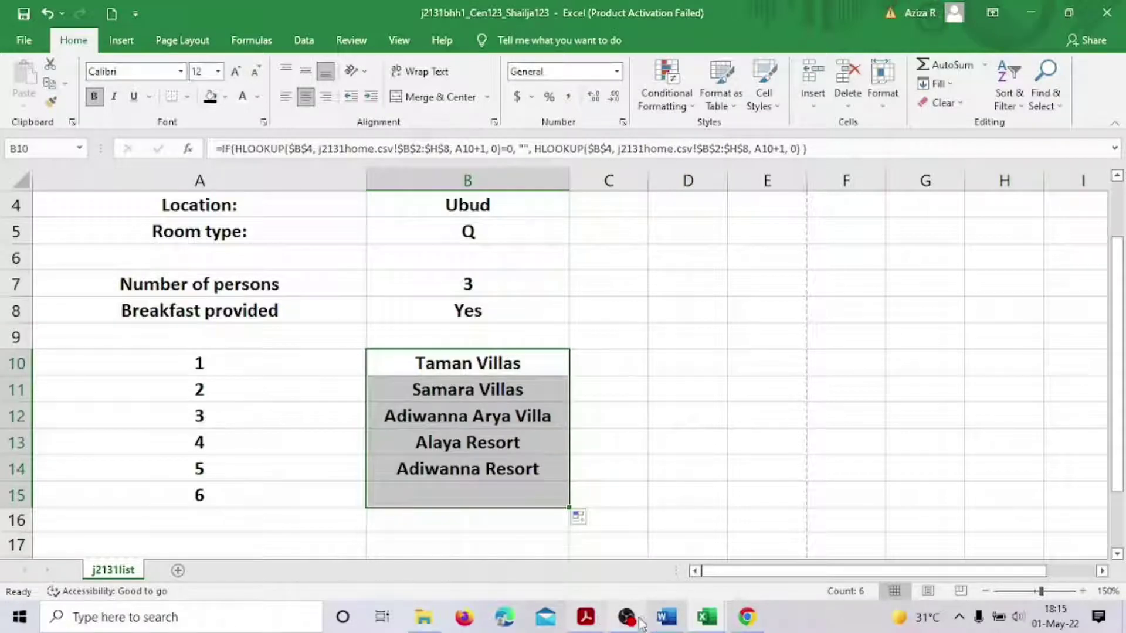
Compare the filled property list with the Ubud column in the j2131home workbook, and return to the j2131bhh1 workbook
mouse_move(698, 619)
click(608, 550)
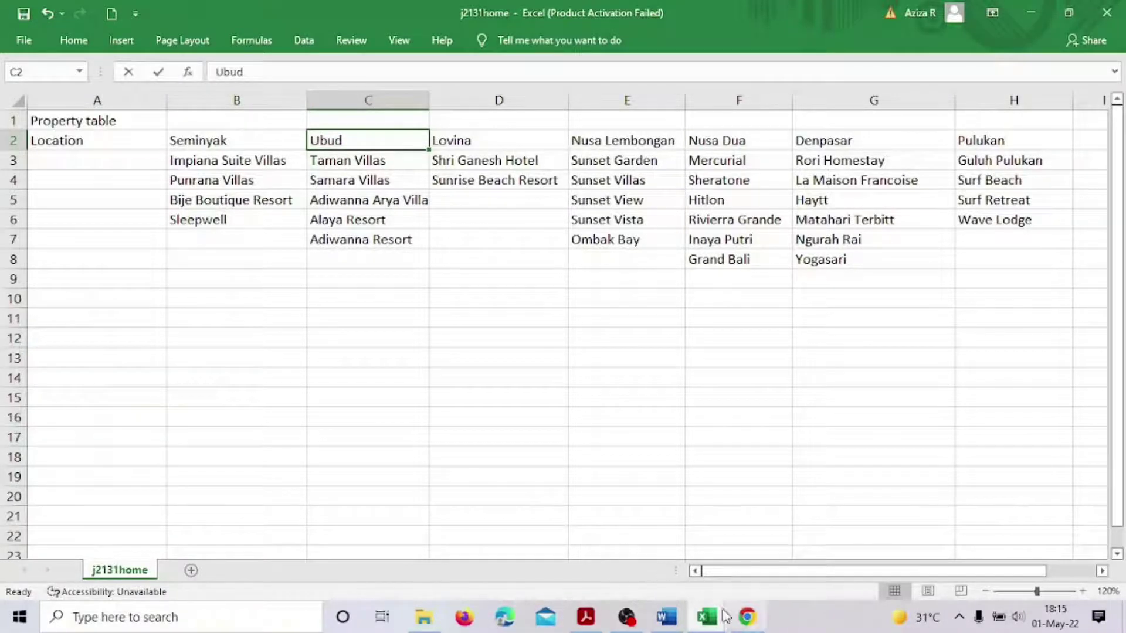
mouse_move(721, 615)
click(868, 563)
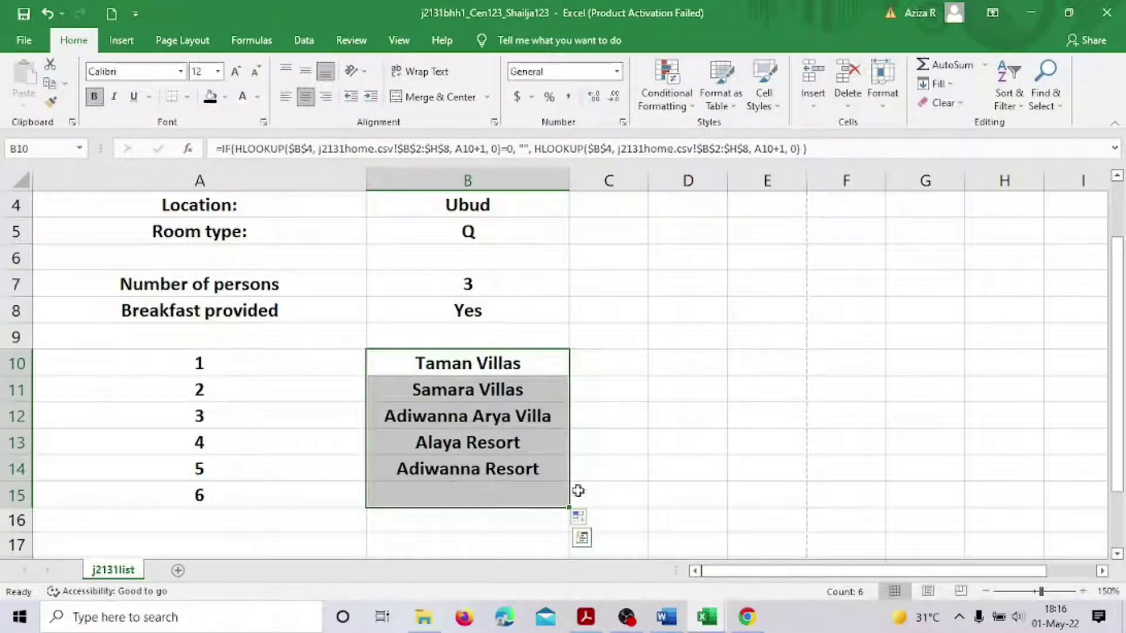
Compare B10:B15 with the sample table in the question paper in Acrobat Reader, and return to the j2131bhh1 workbook
click(674, 496)
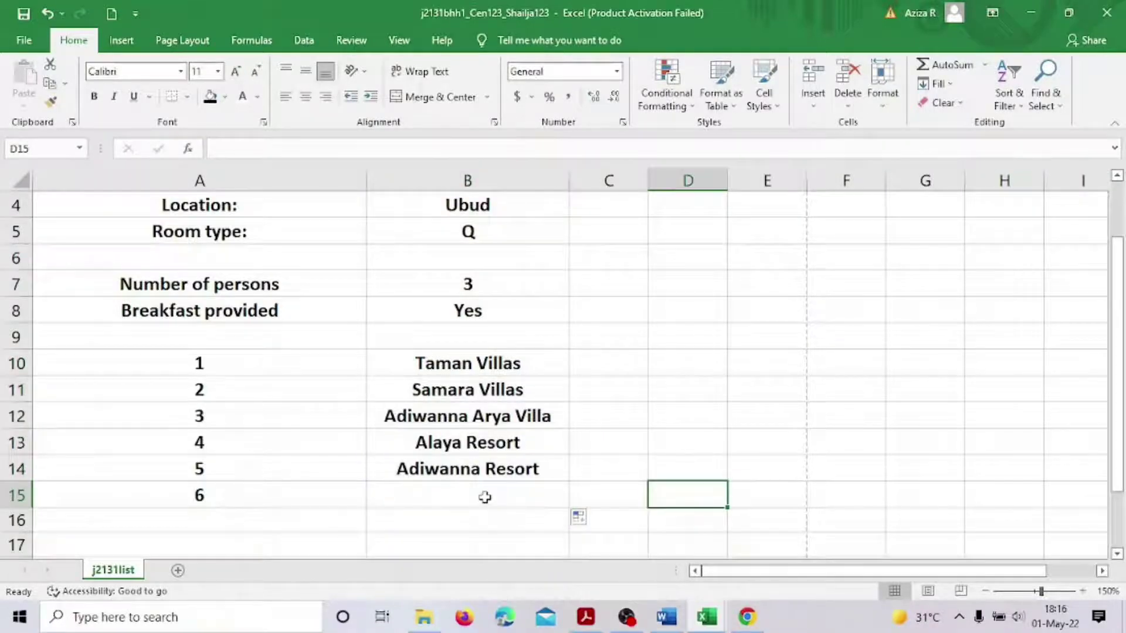
click(586, 617)
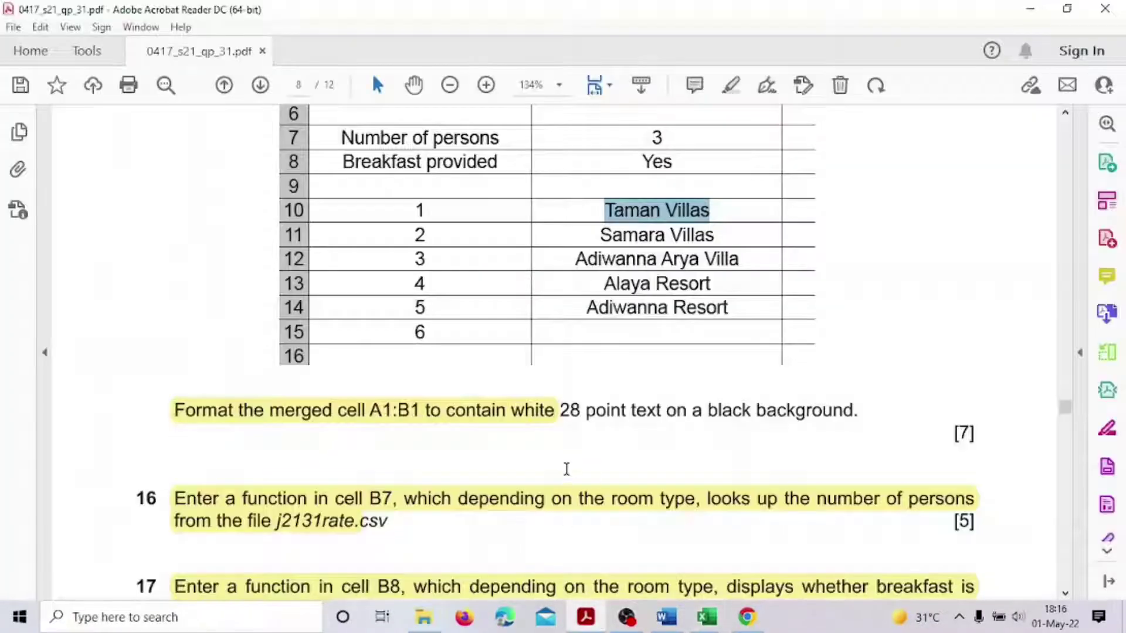
scroll(566, 469, up, 5)
scroll(566, 469, down, 2)
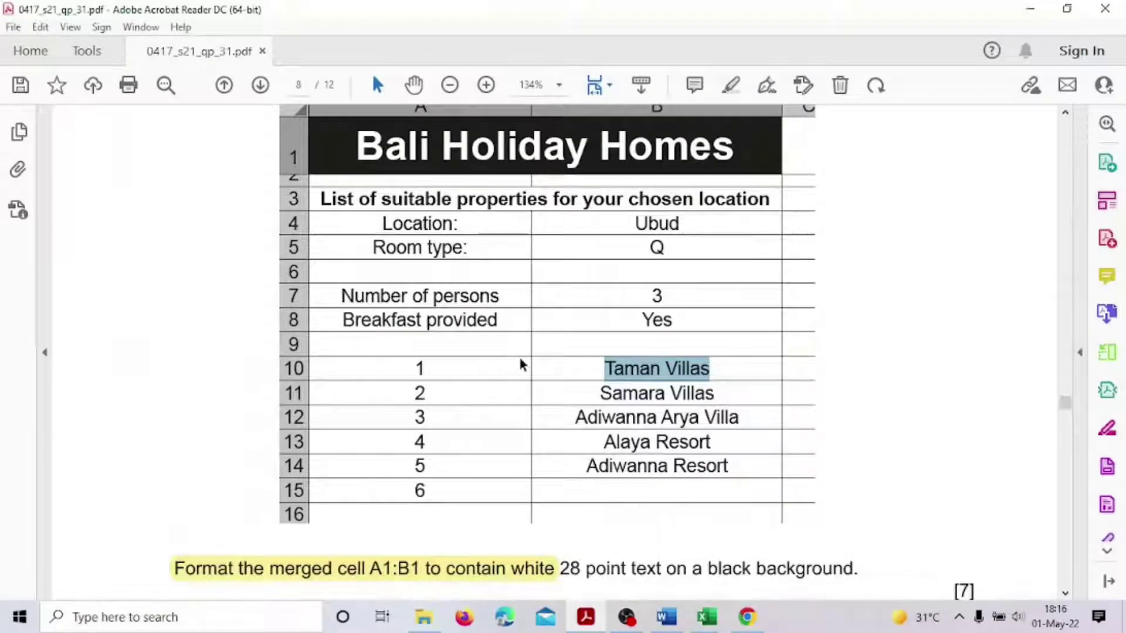
mouse_move(707, 616)
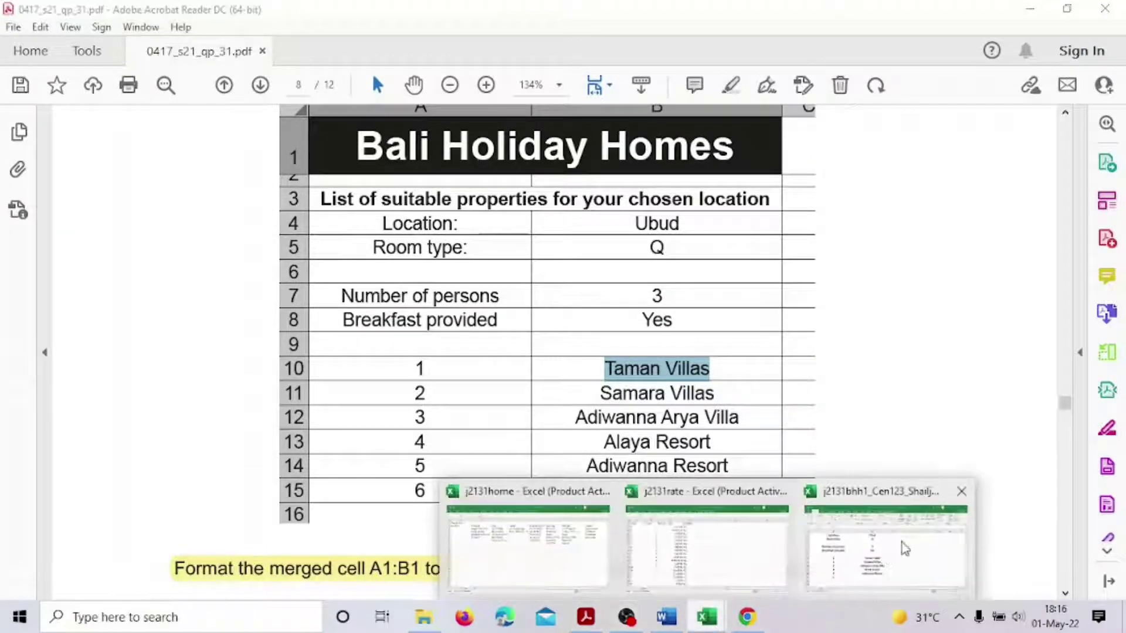
click(905, 548)
Apply all borders to the cells A2:B15
scroll(502, 389, up, 1)
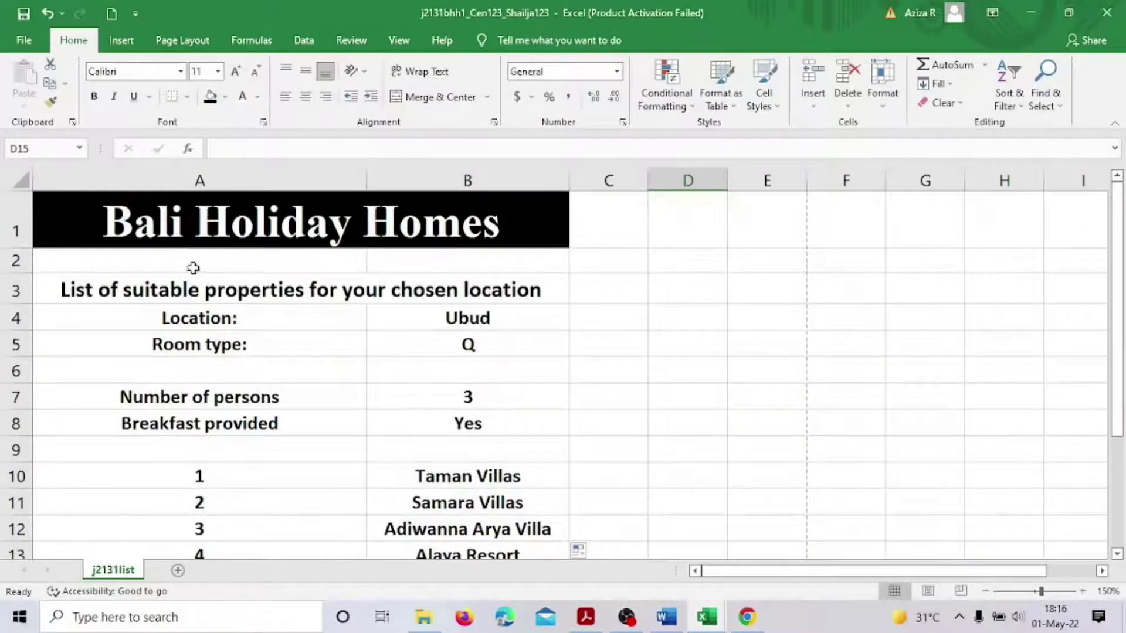
drag(193, 268, 397, 500)
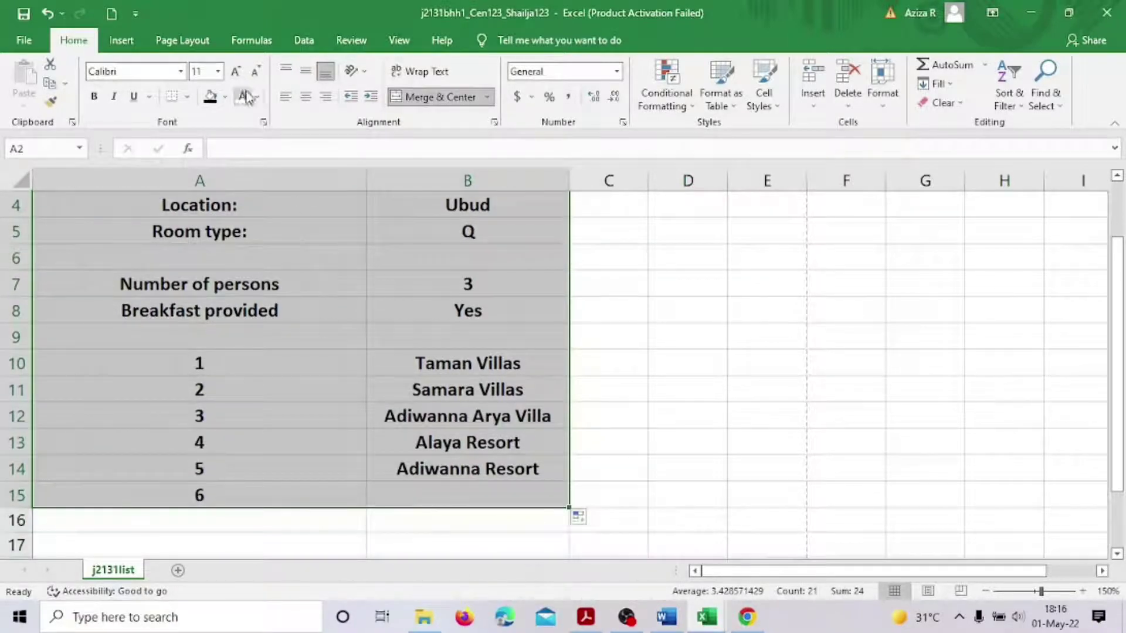
click(187, 97)
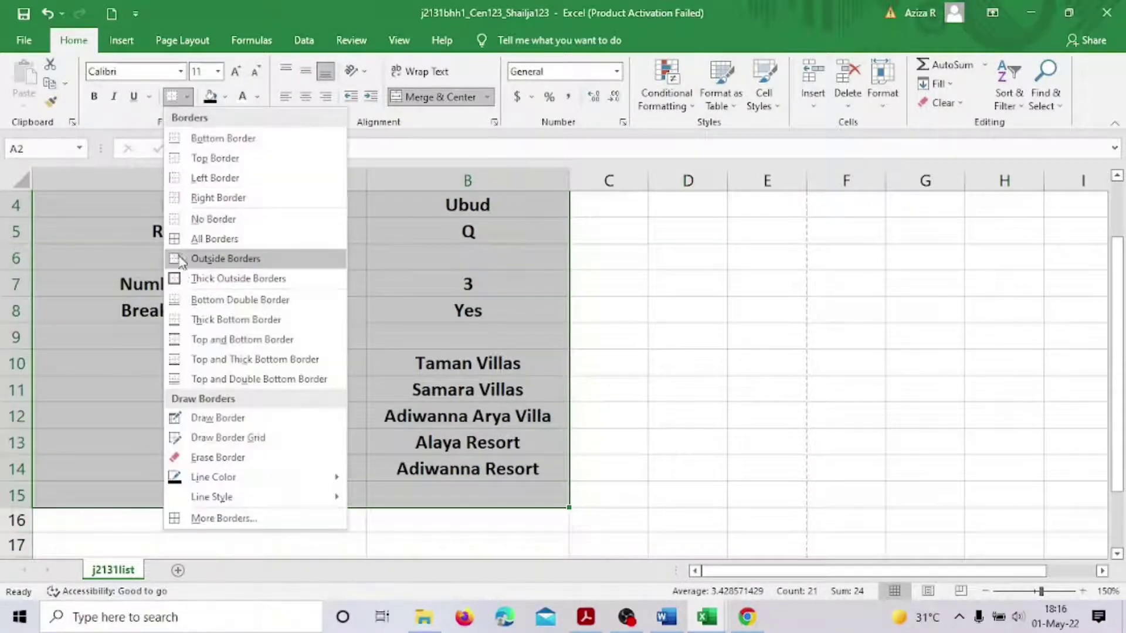
click(215, 239)
scroll(759, 393, up, 1)
click(691, 378)
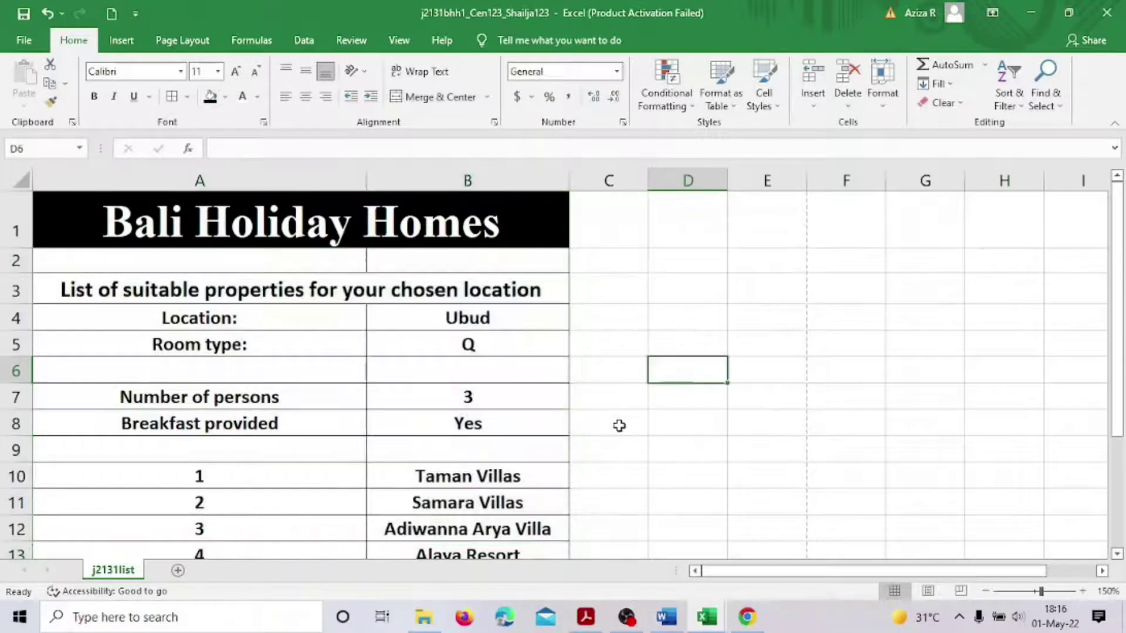
Narrow column A and slightly widen column B so the heading in row 3 fits with some margin
scroll(618, 424, down, 4)
scroll(619, 426, up, 3)
scroll(619, 426, up, 1)
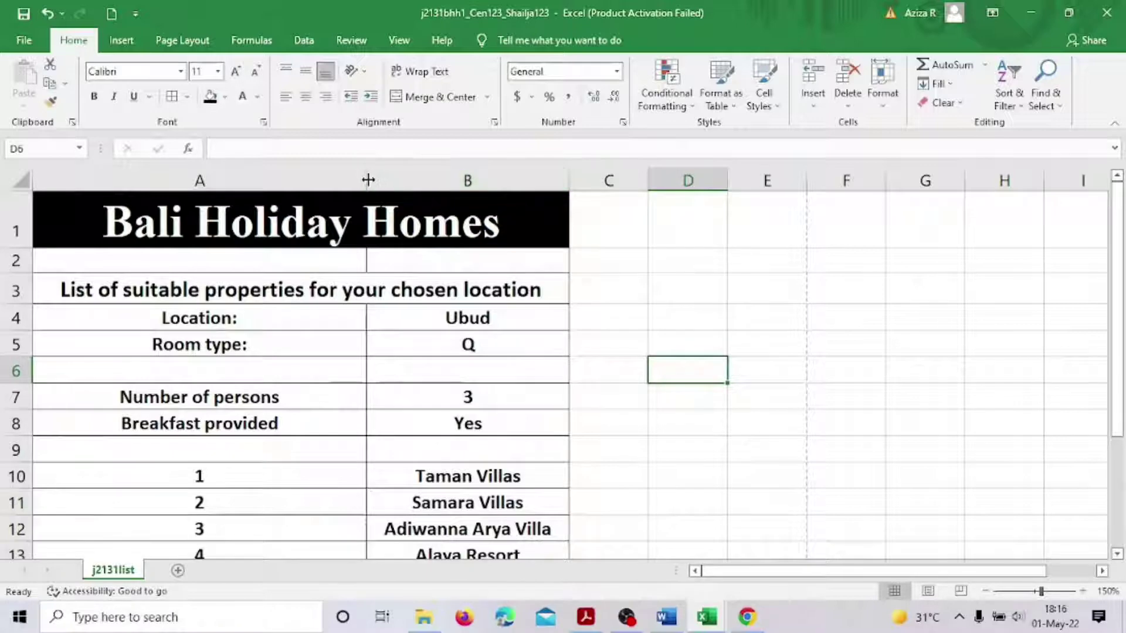
drag(367, 178, 313, 189)
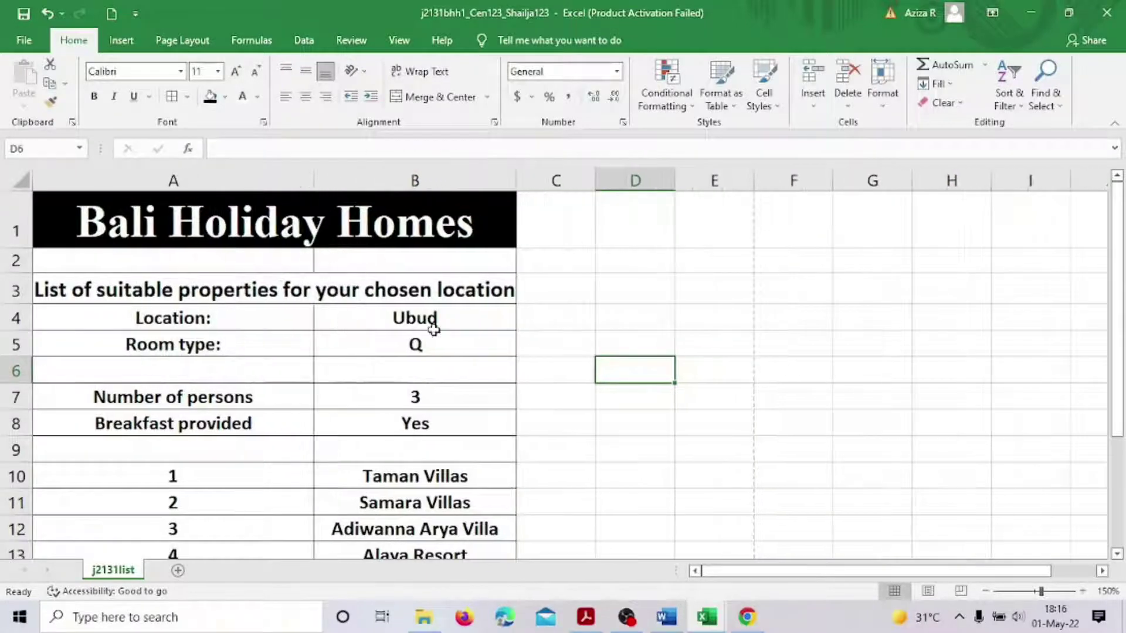
scroll(490, 394, down, 2)
scroll(491, 394, up, 2)
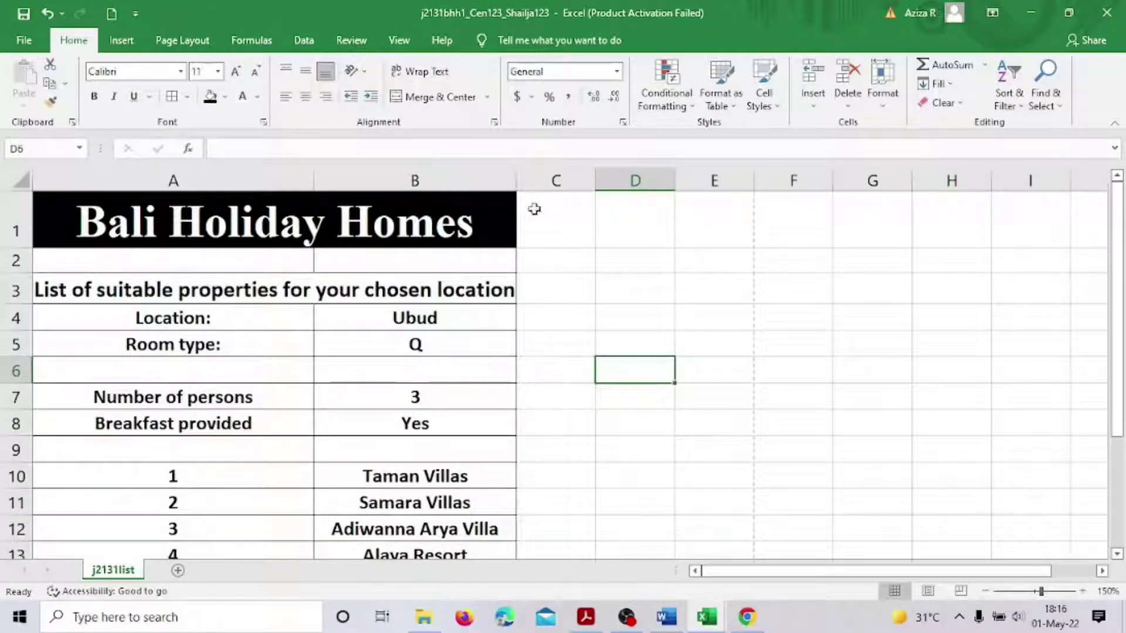
drag(518, 175, 535, 179)
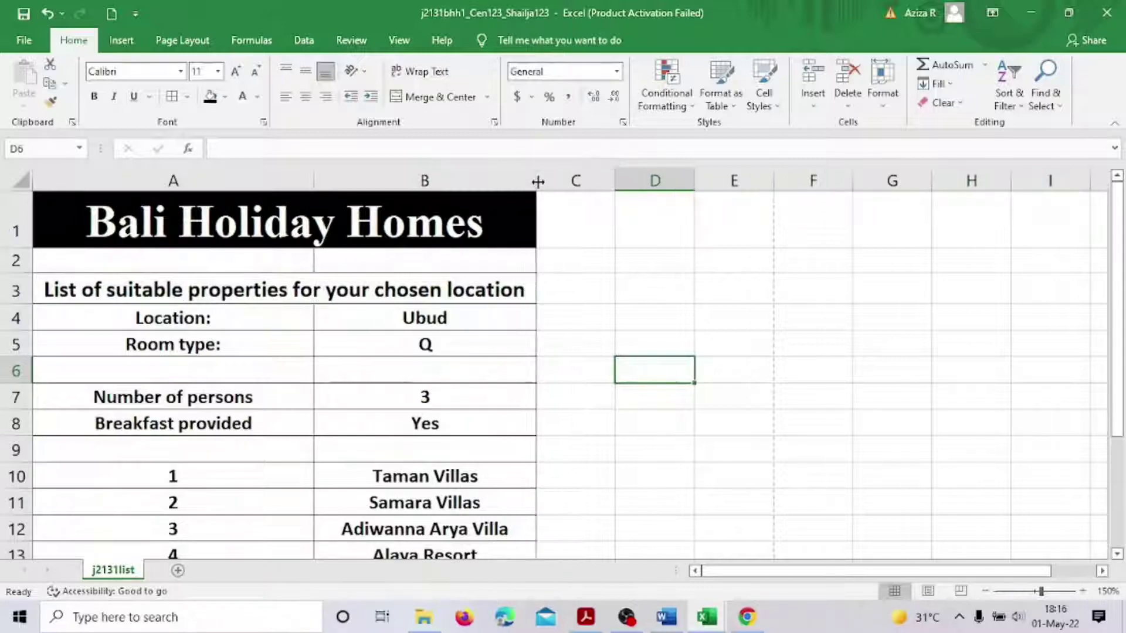
scroll(633, 465, down, 2)
scroll(634, 465, up, 3)
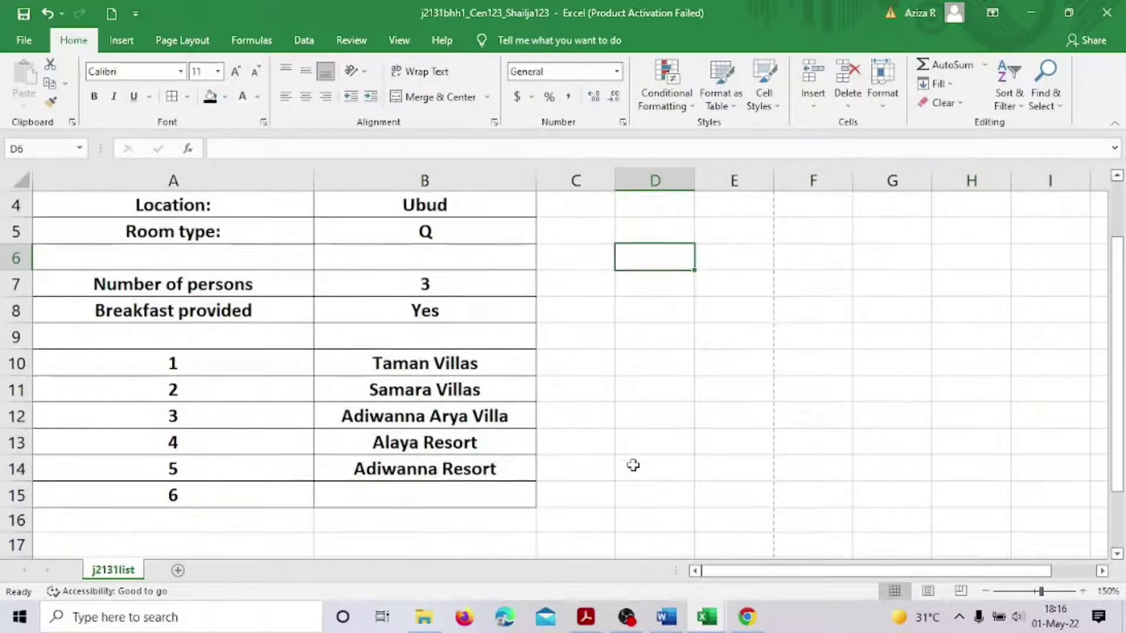
Switch to the question paper in Acrobat Reader, highlight the question 18 text in yellow, and read question 19's printing requirements
click(588, 620)
scroll(455, 451, down, 5)
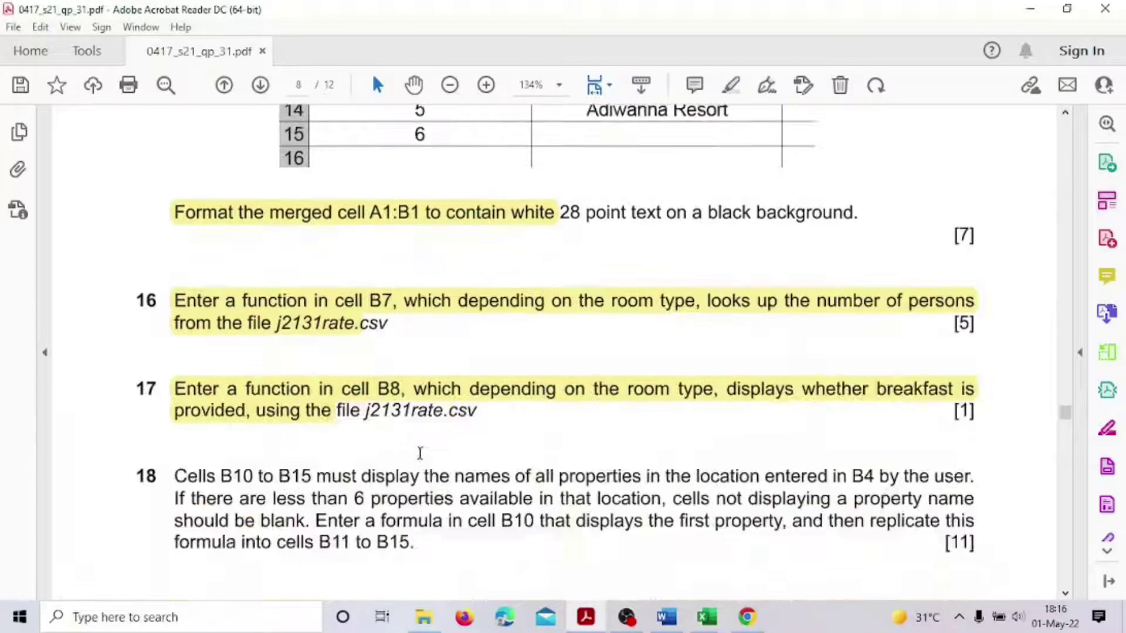
drag(214, 475, 350, 542)
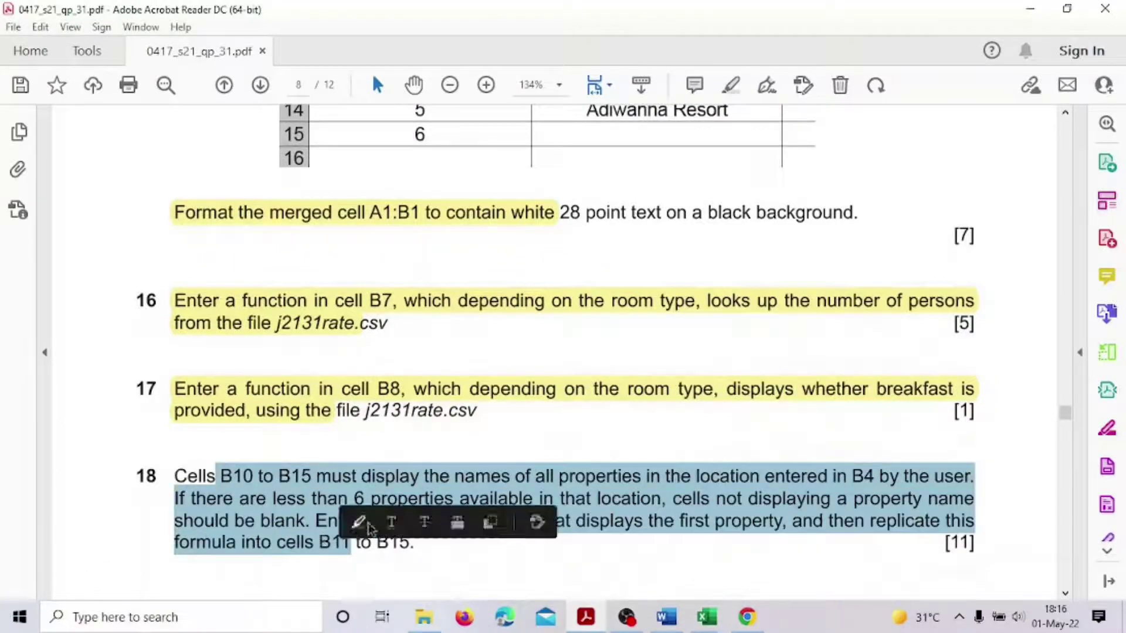
click(366, 523)
scroll(411, 507, down, 5)
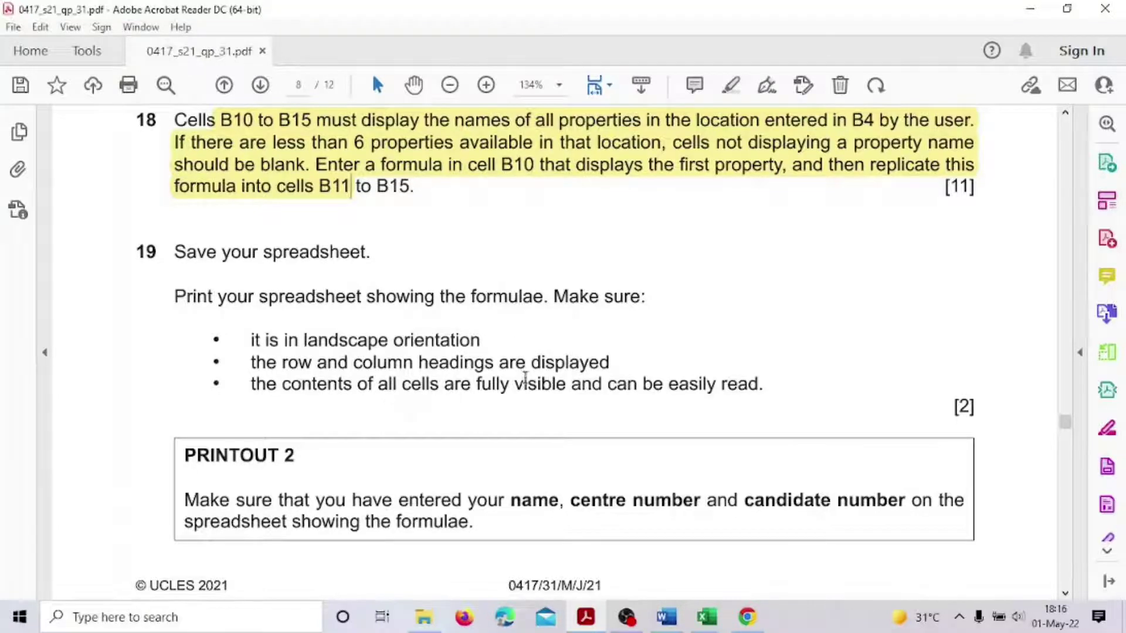
Return to the j2131bhh1 workbook and display the formulas in the cells of the j2131list sheet
mouse_move(706, 617)
click(894, 545)
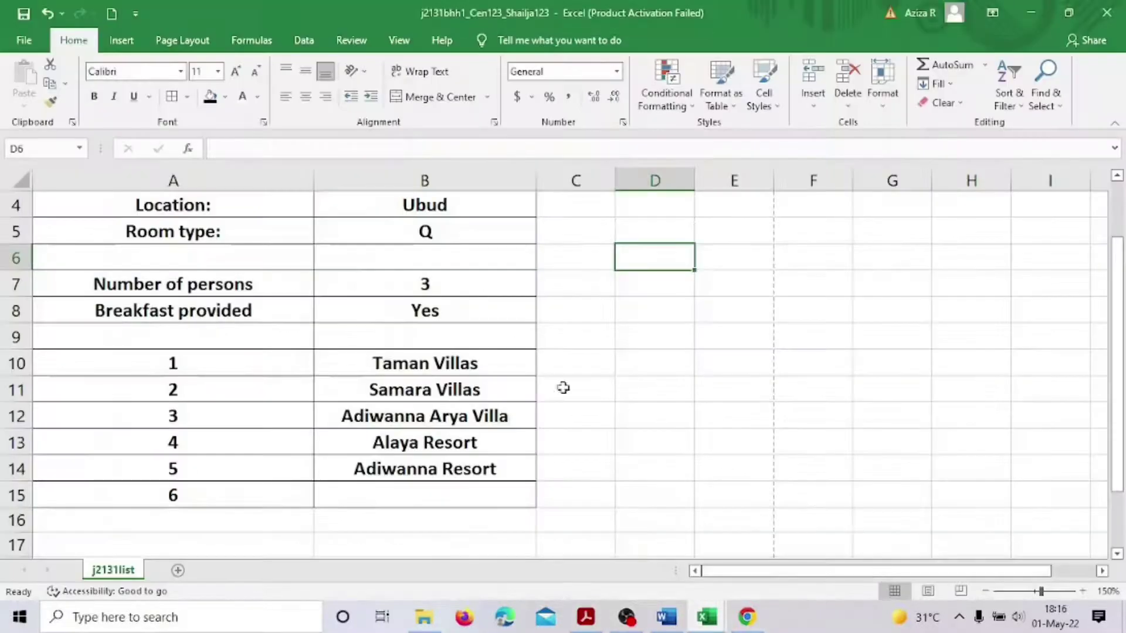
scroll(413, 512, up, 1)
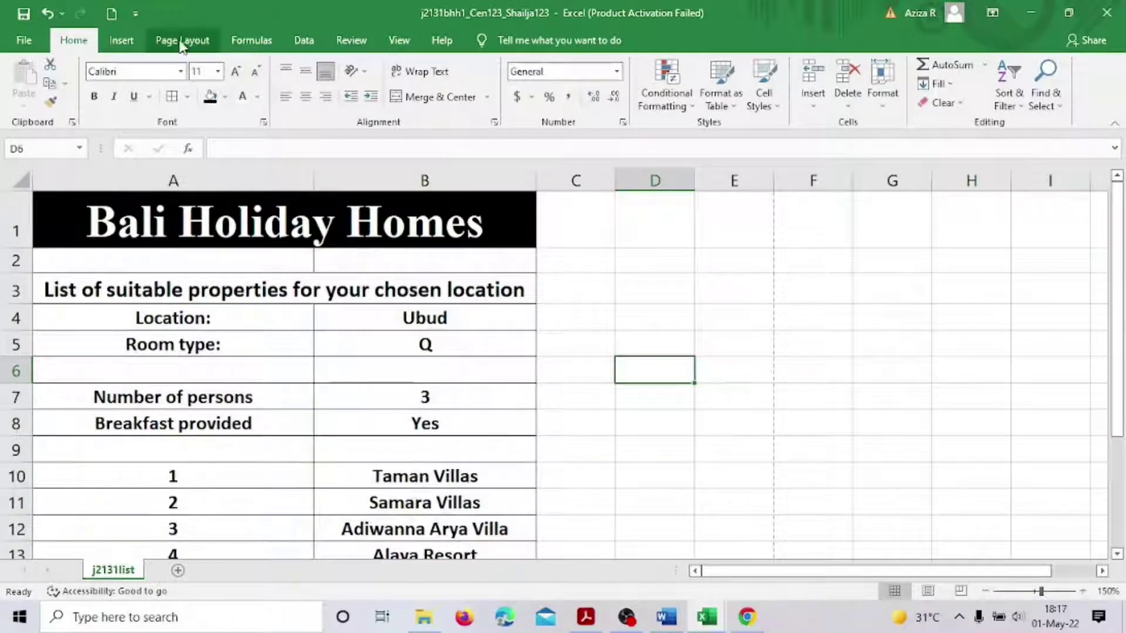
click(398, 42)
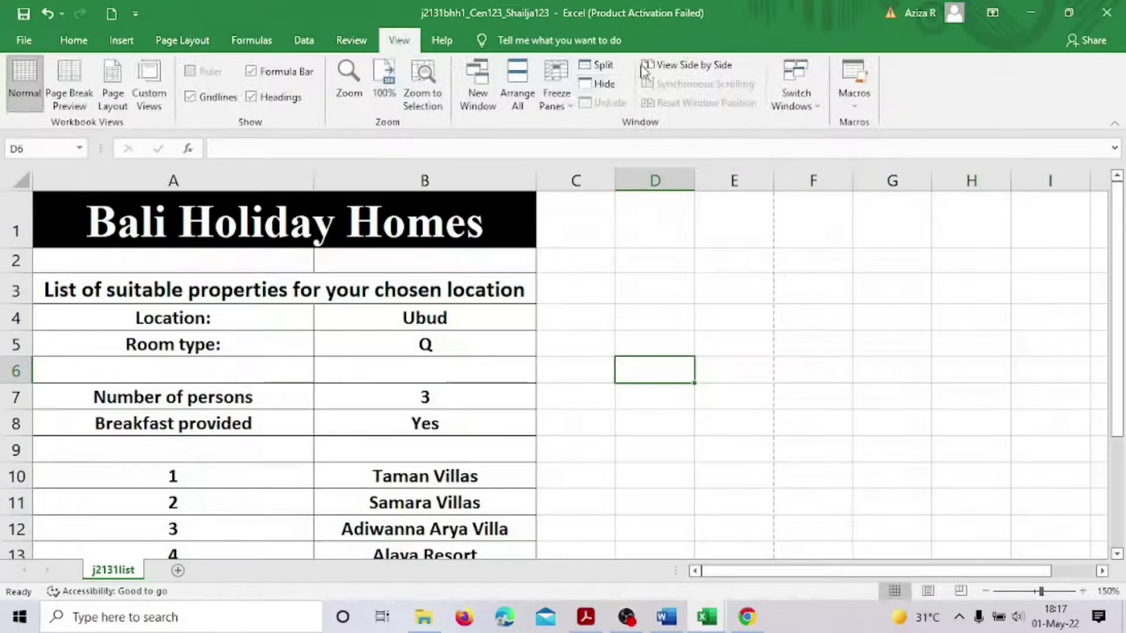
click(262, 42)
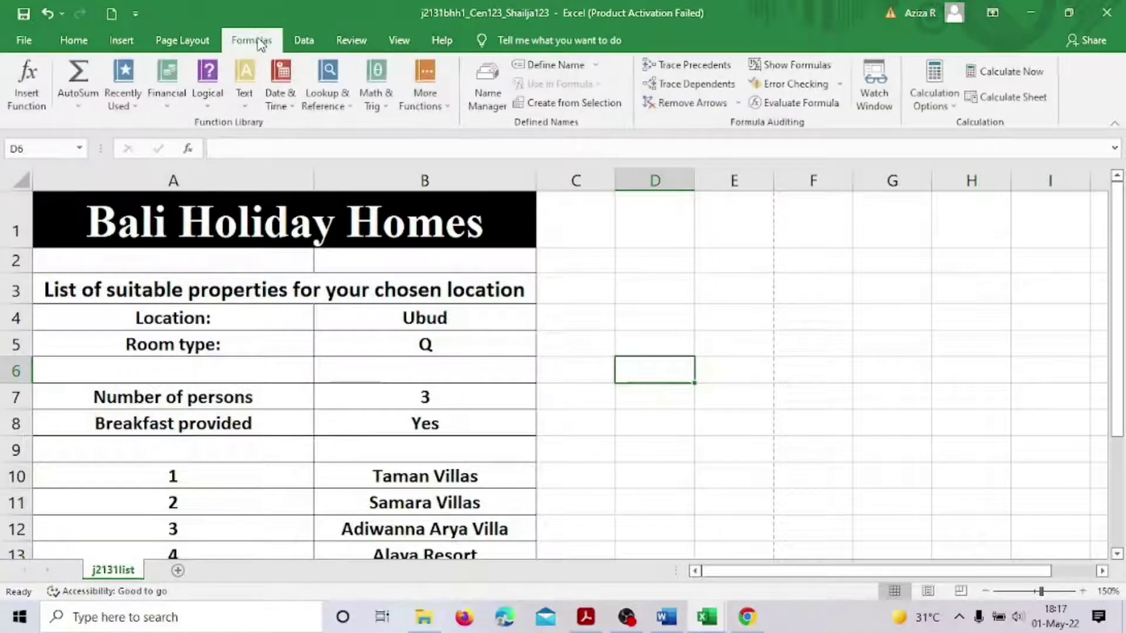
click(795, 66)
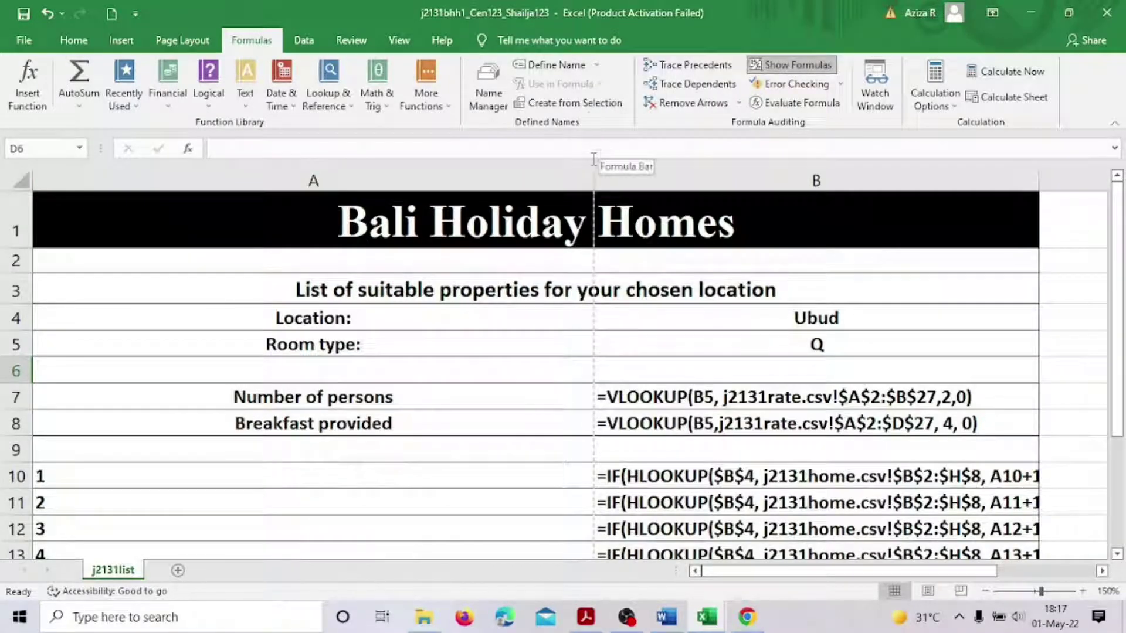
Narrow column A to just fit its labels and widen column B to show more of the HLOOKUP formulas
drag(592, 189, 414, 200)
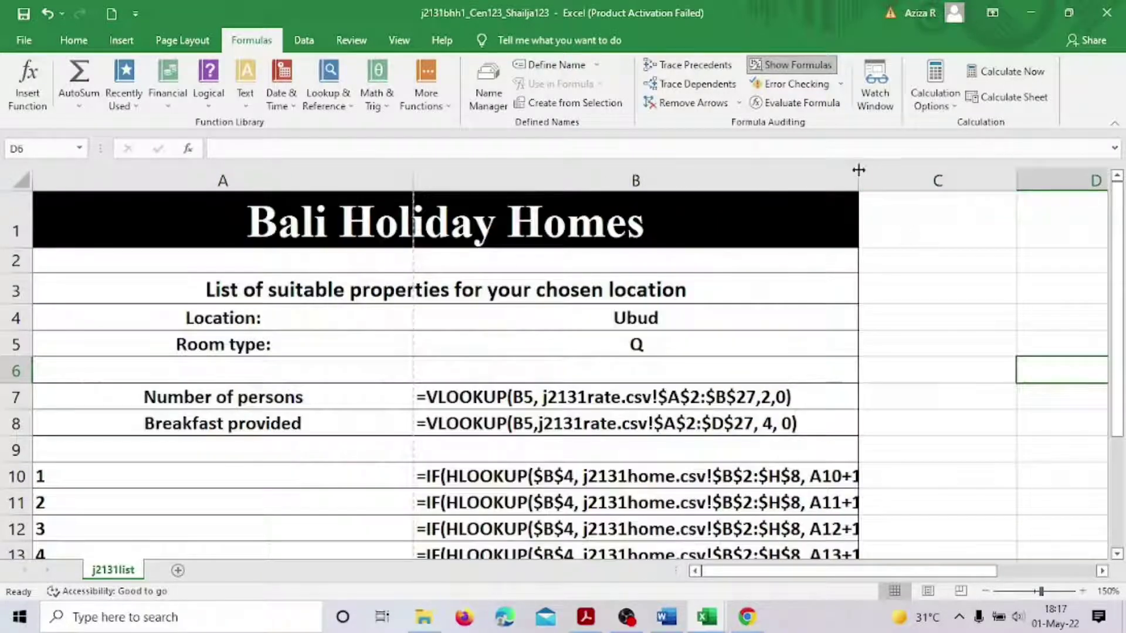
drag(859, 170, 1043, 175)
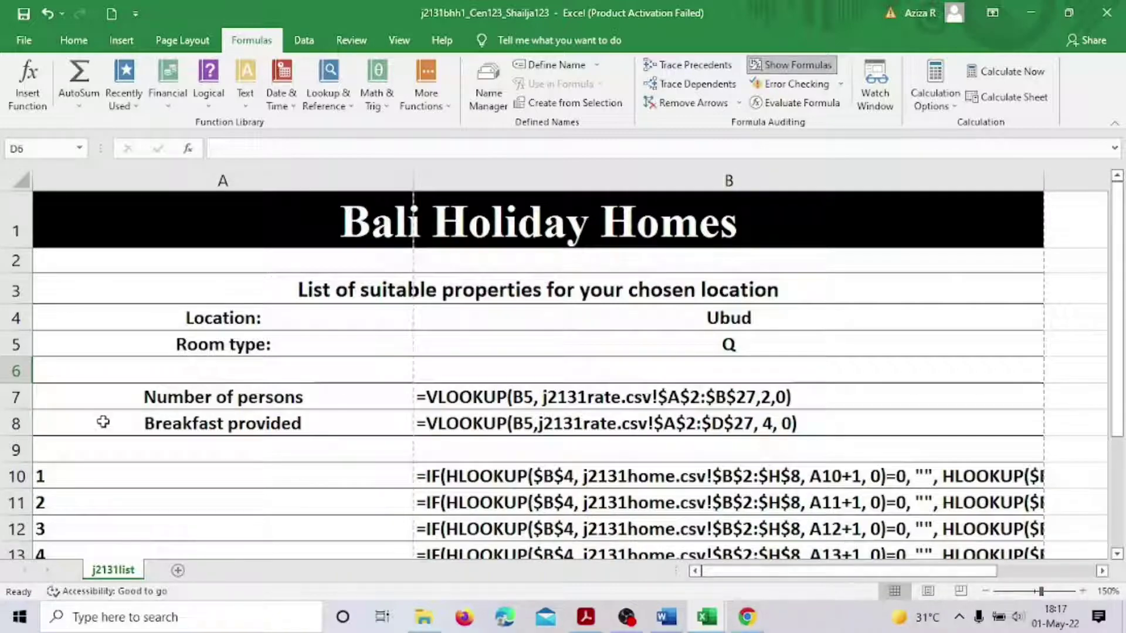
scroll(106, 415, down, 5)
scroll(105, 415, up, 3)
scroll(105, 415, up, 2)
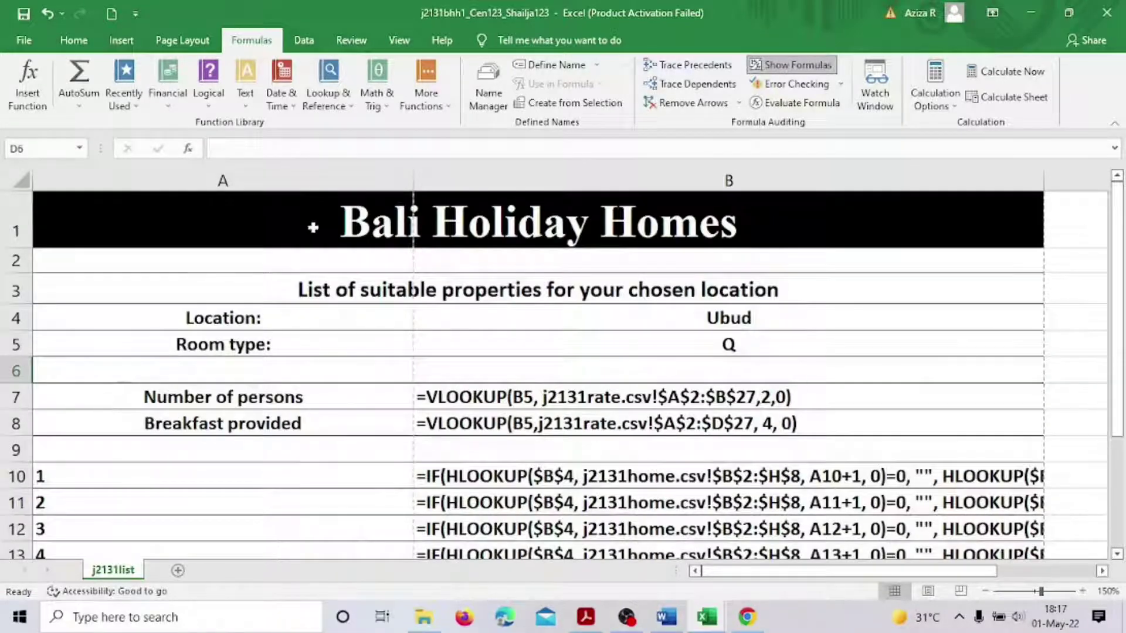
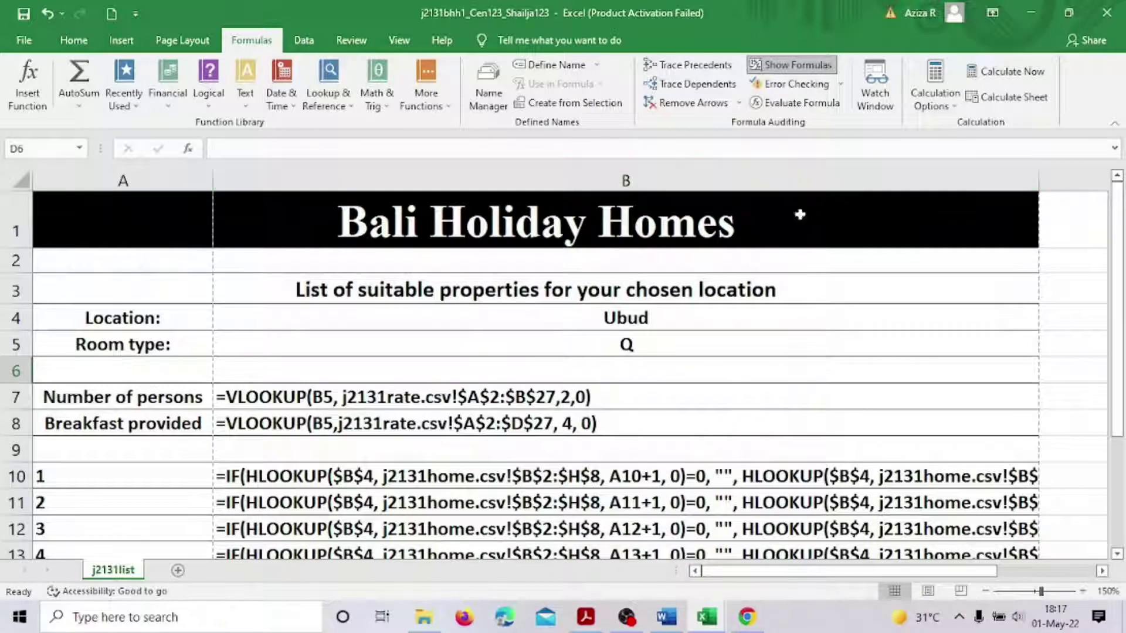
drag(1040, 177, 1106, 177)
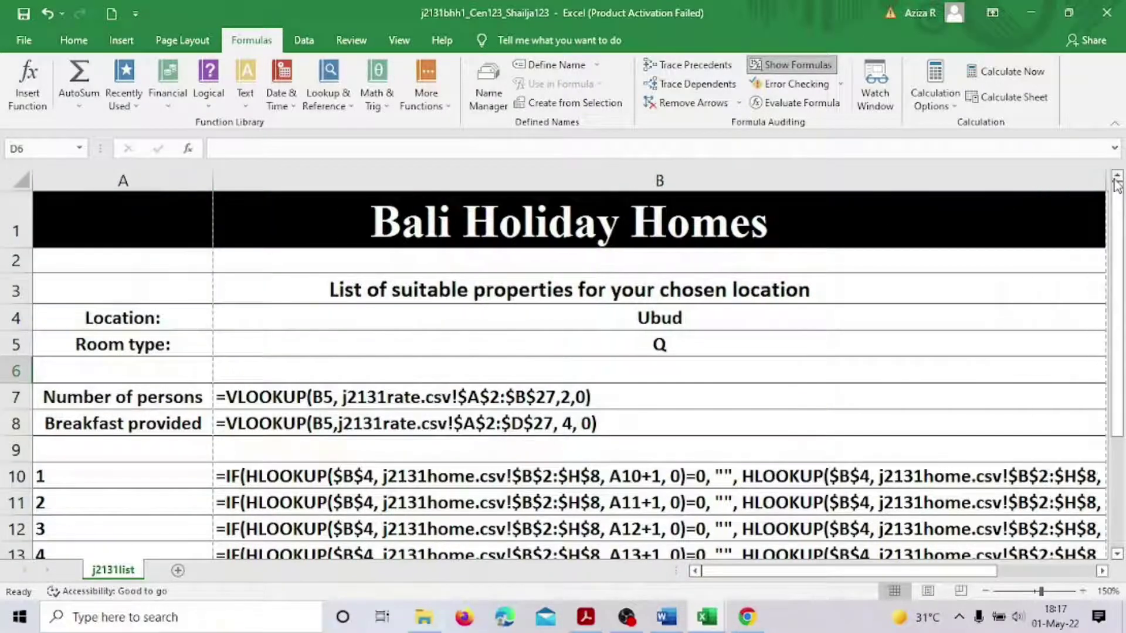
Open the print settings for the sheet and set the page to Landscape Orientation
click(22, 39)
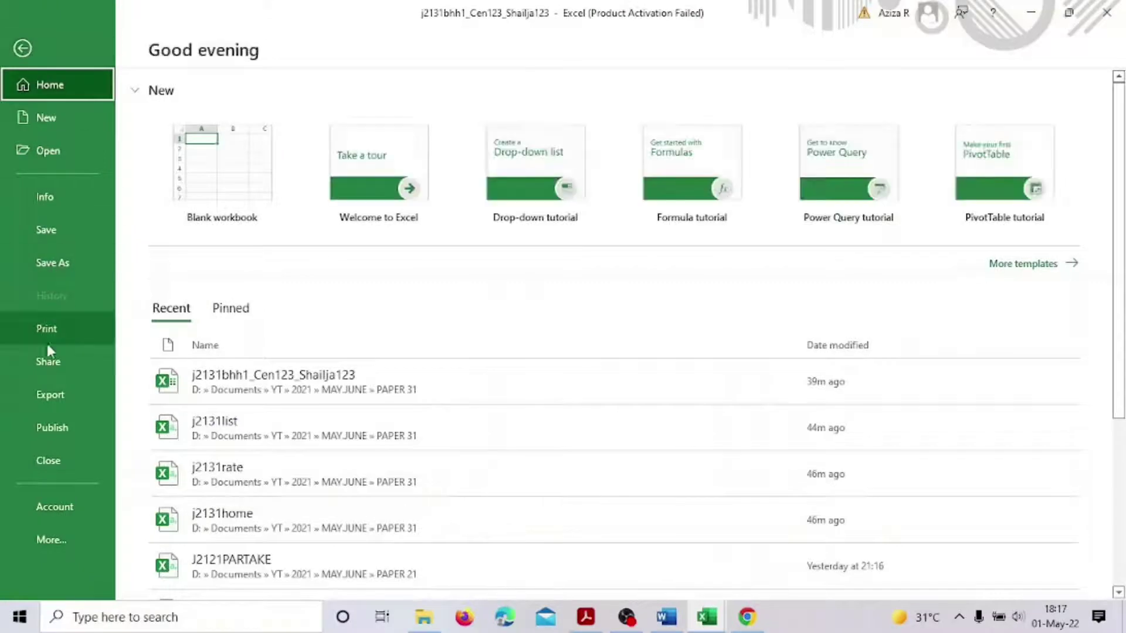
click(47, 332)
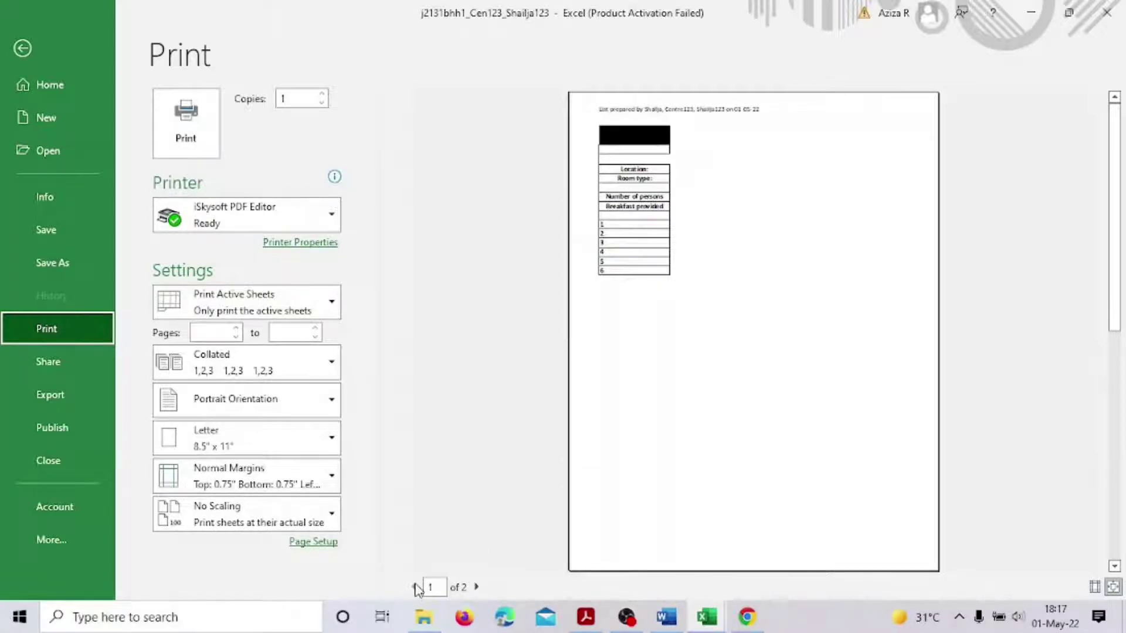
click(326, 401)
click(310, 449)
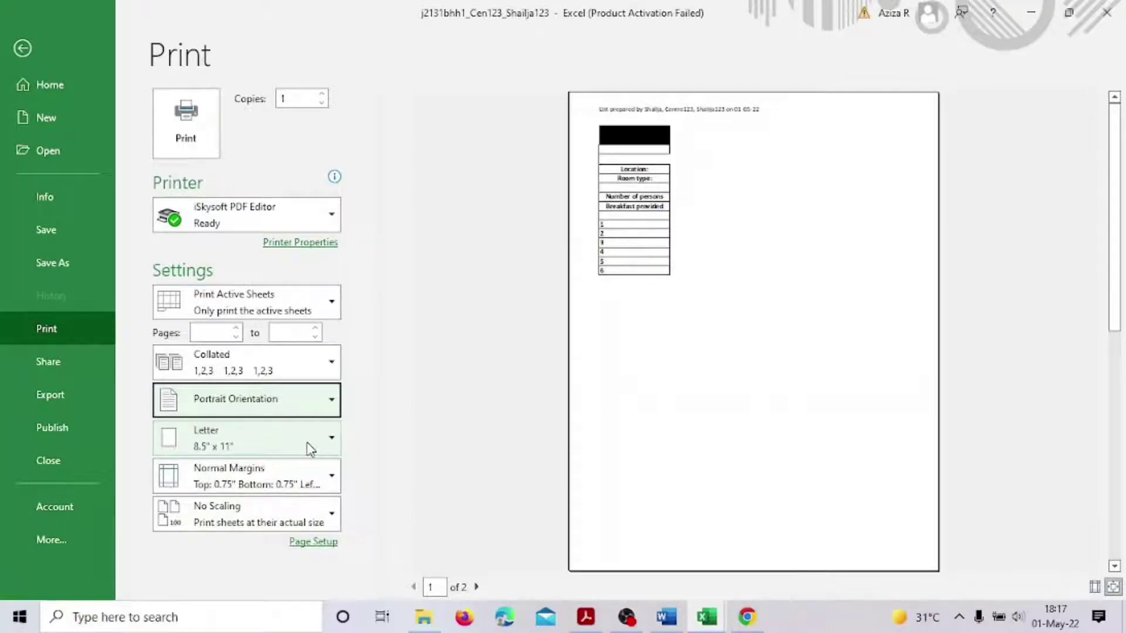
click(293, 401)
click(244, 475)
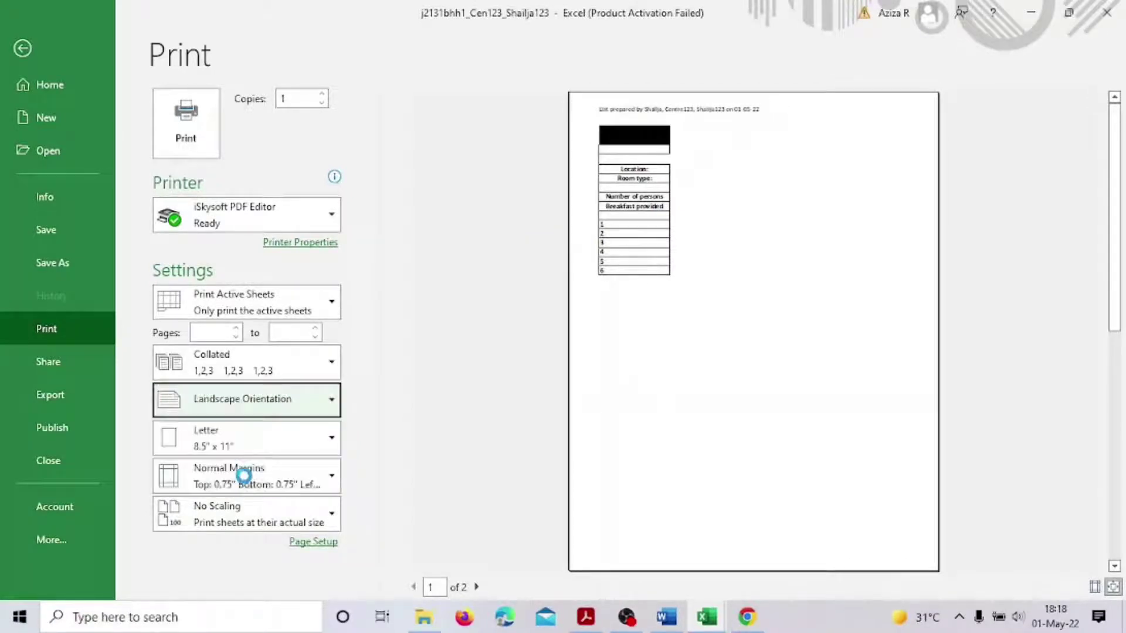
Check both preview pages, display the margins in the preview, and reduce the left margin so columns A and B share one page
click(419, 588)
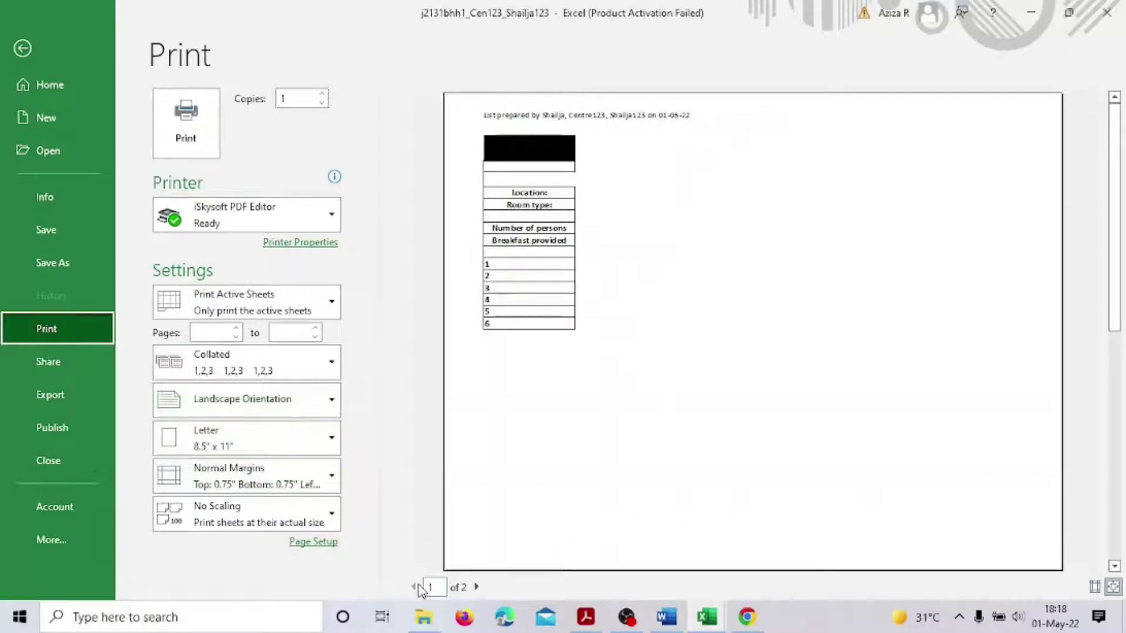
click(476, 587)
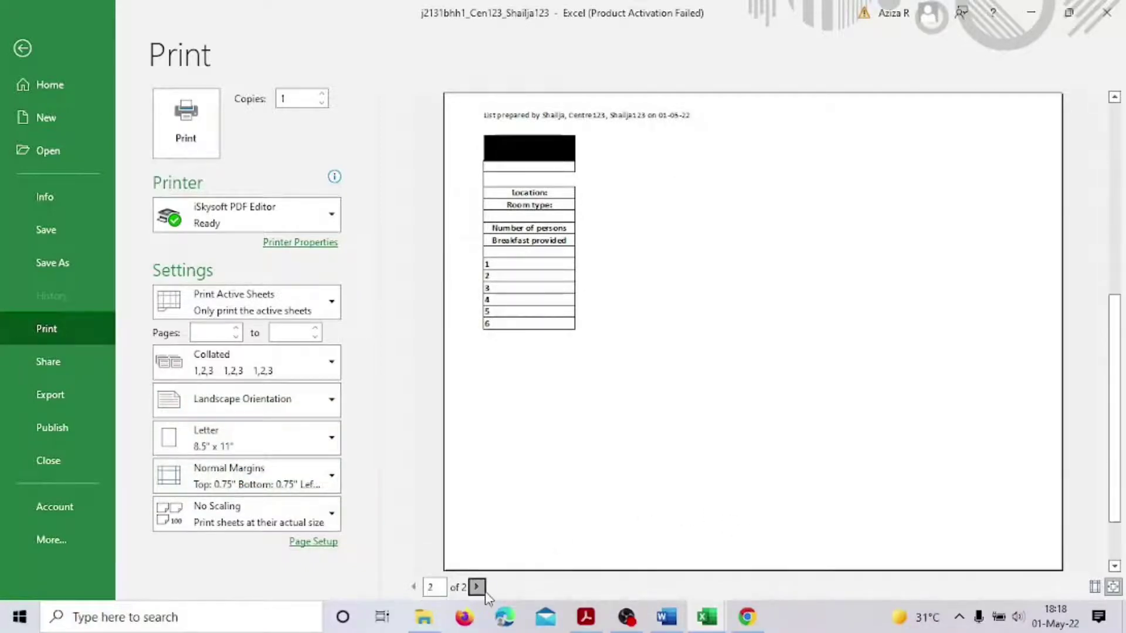
click(413, 586)
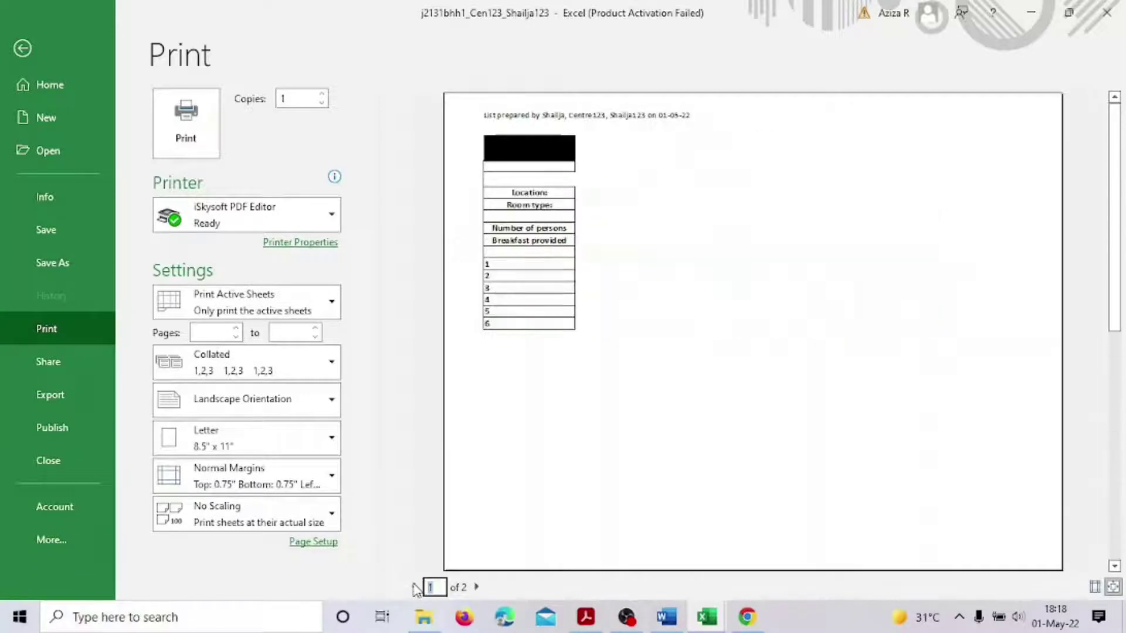
click(1094, 588)
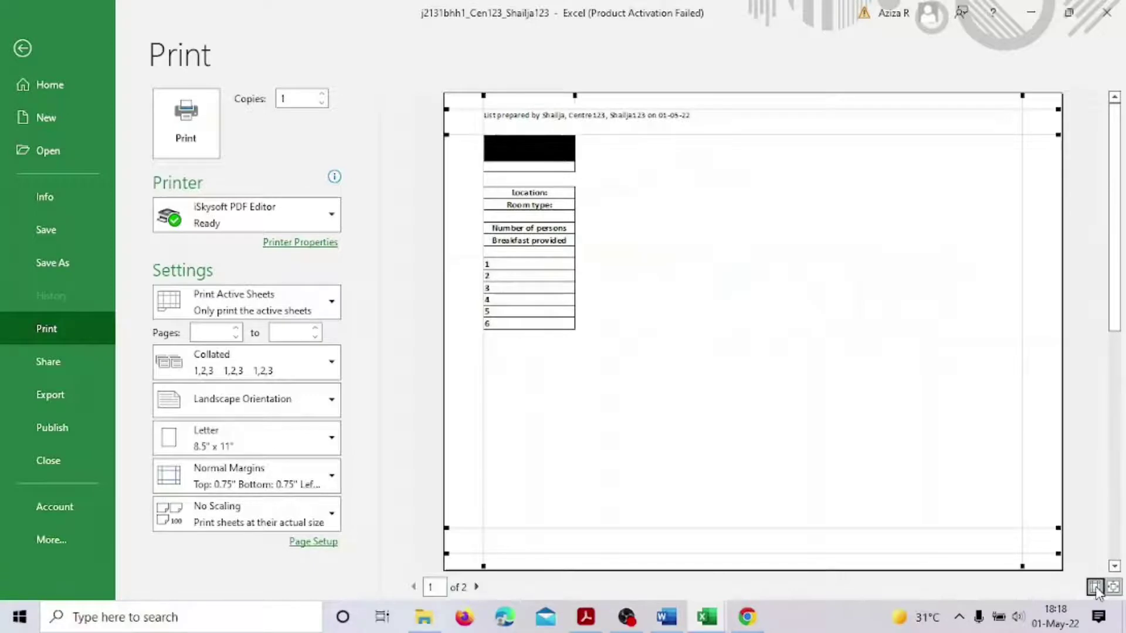
drag(482, 95, 467, 104)
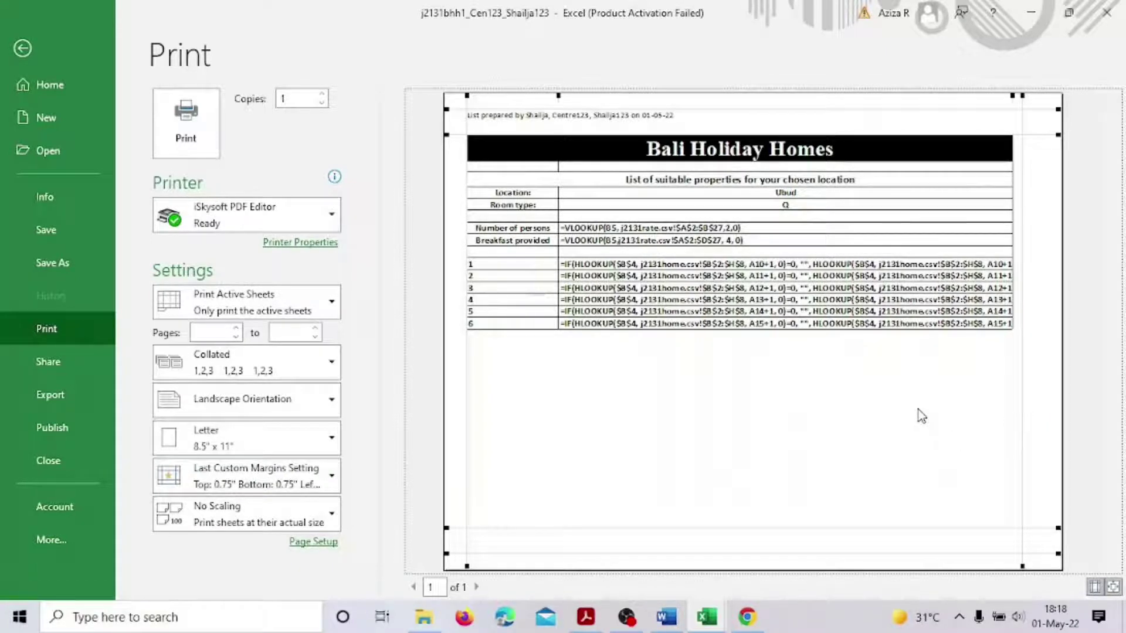
Turn on printing of row and column headings in the page setup
click(321, 544)
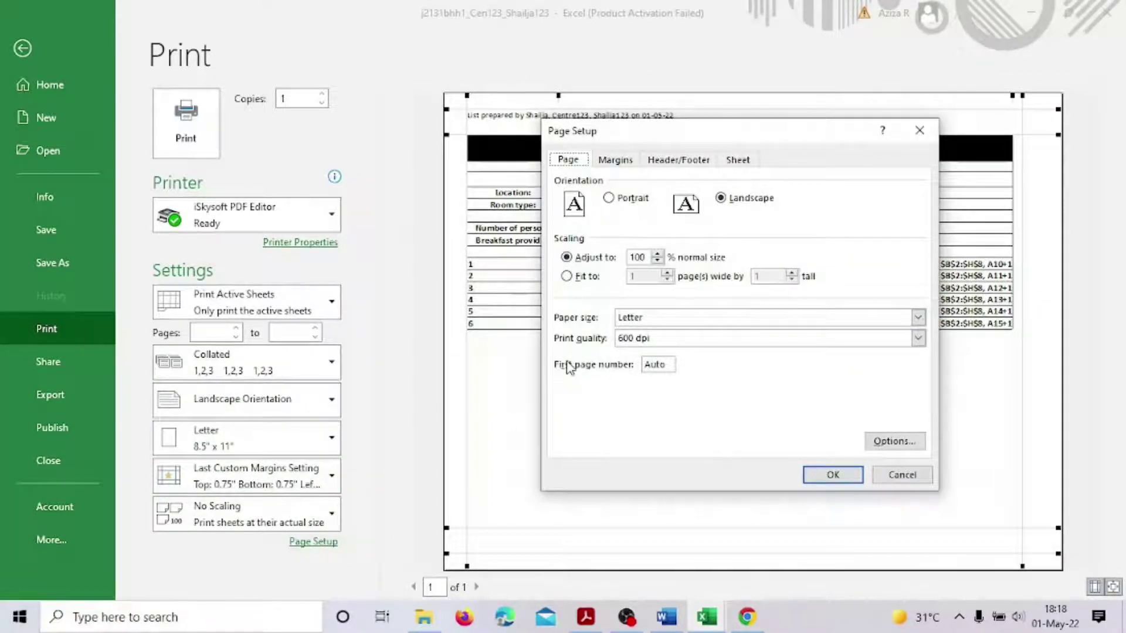
click(740, 162)
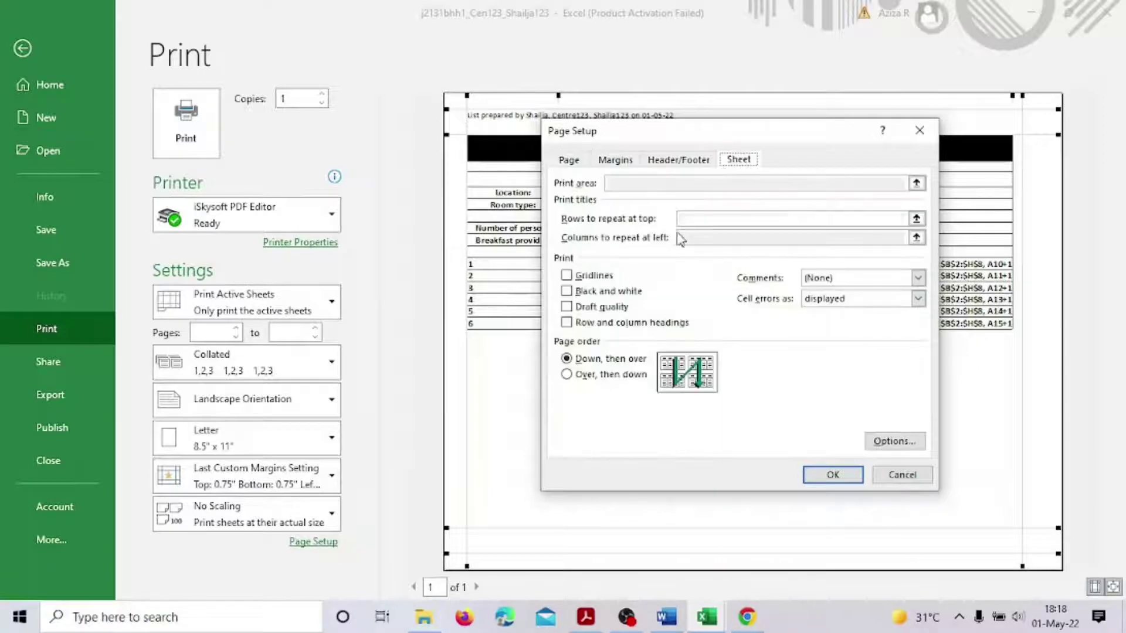
click(566, 323)
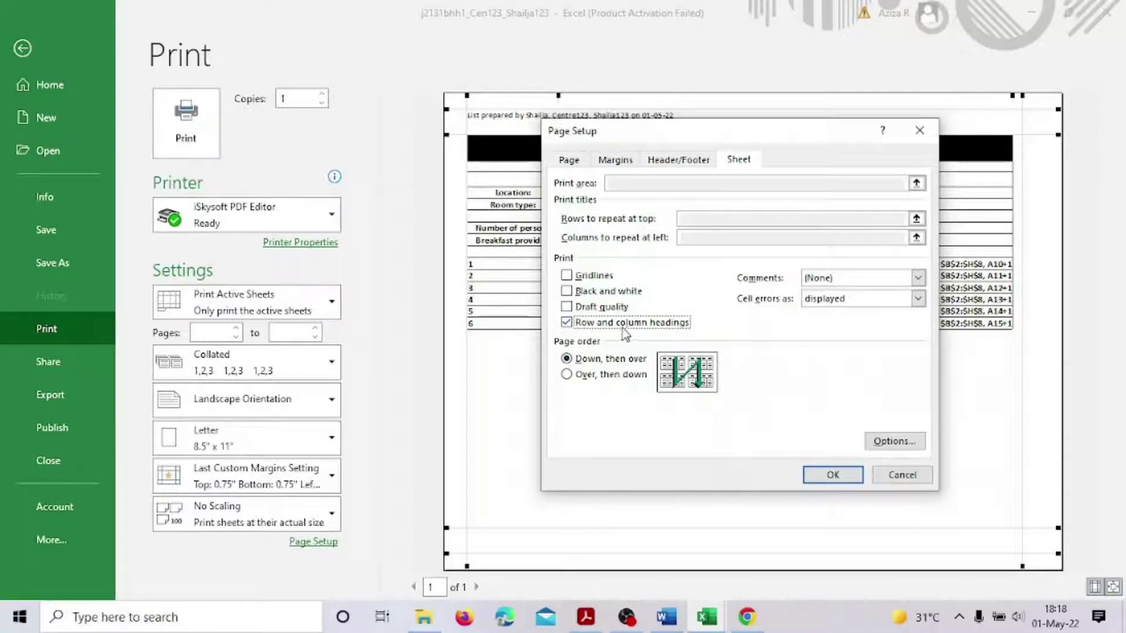
click(813, 472)
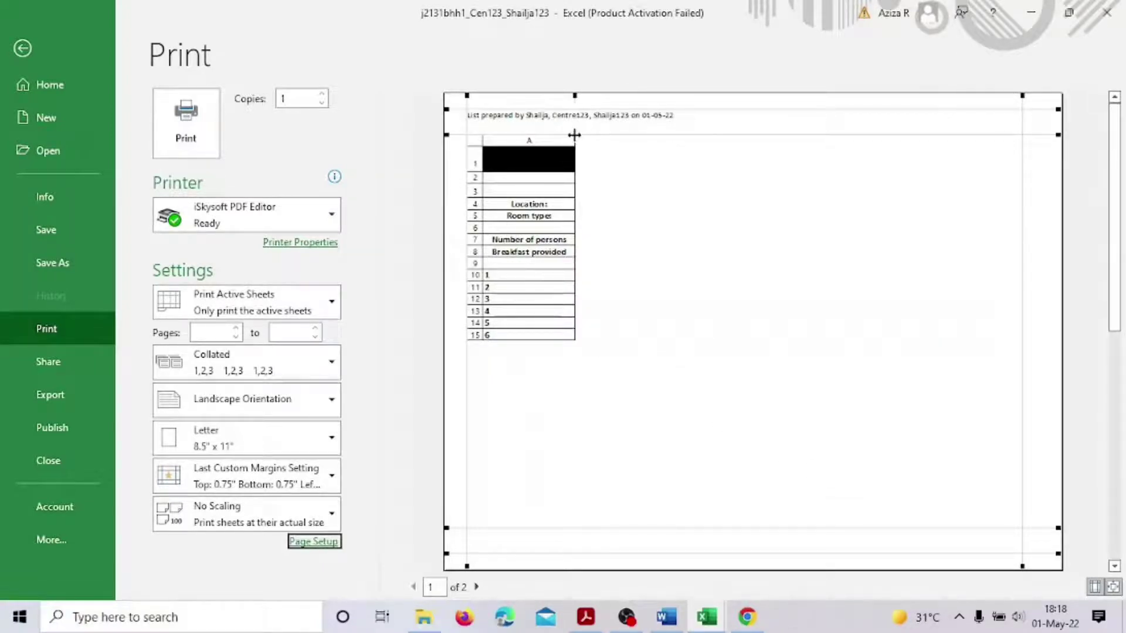
In the print preview, narrow column A, reduce the right margin slightly and widen column B up to it
drag(574, 135, 565, 138)
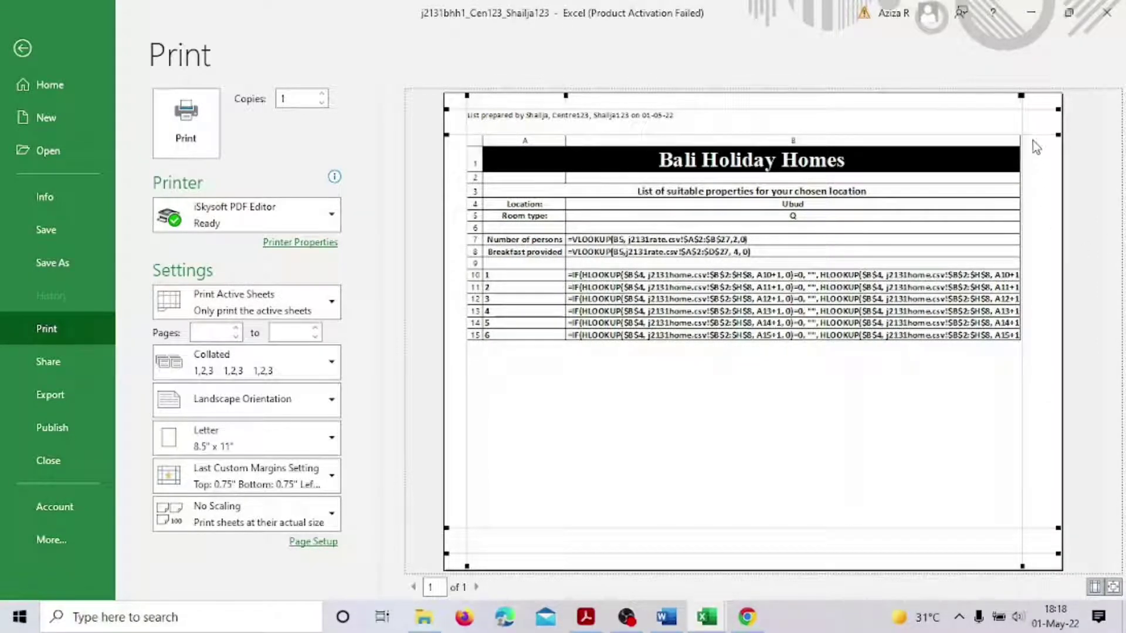
mouse_move(1023, 143)
mouse_down()
mouse_move(1053, 144)
mouse_move(1028, 152)
mouse_up()
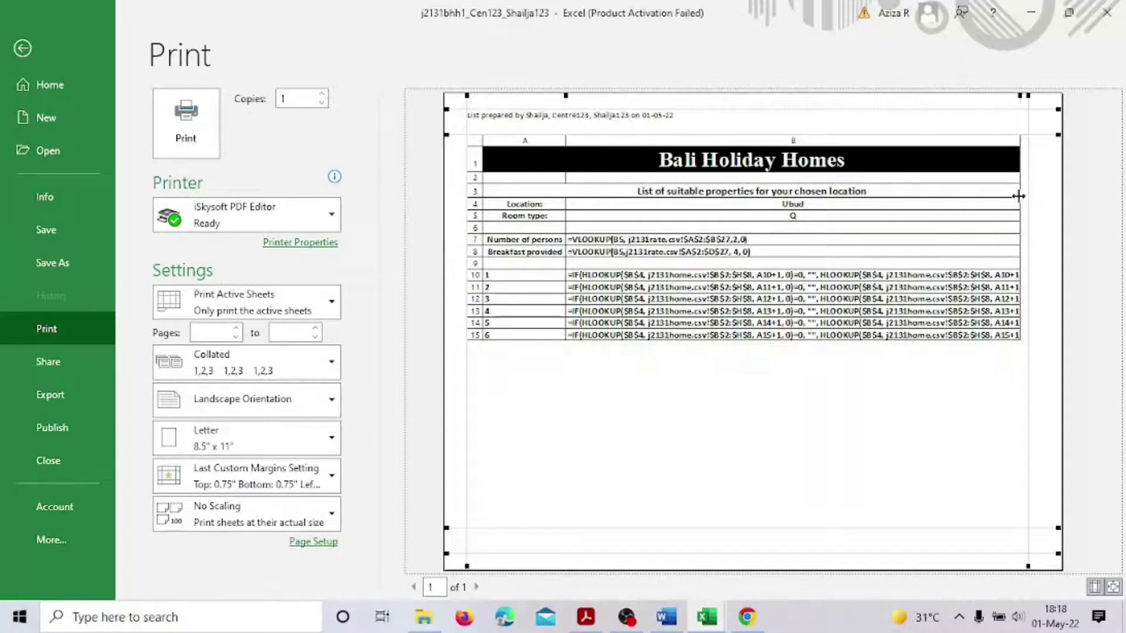
drag(1018, 196, 1066, 205)
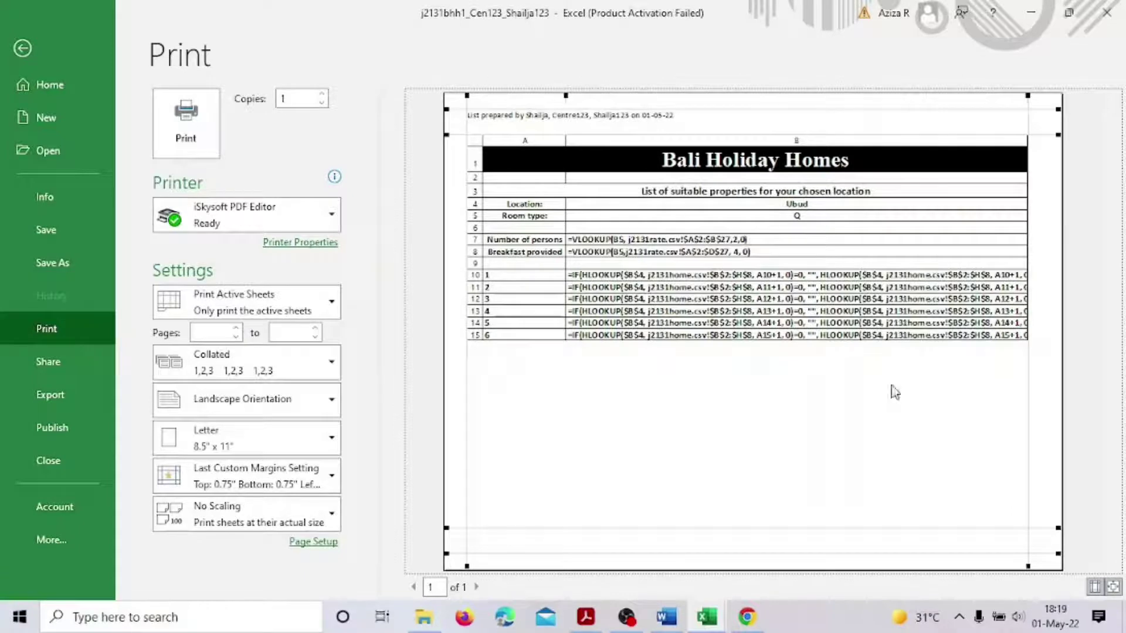
Return to the sheet, widen column B until the HLOOKUP formulas in rows 10 to 15 show in full, and save the workbook
click(22, 48)
drag(800, 572, 923, 559)
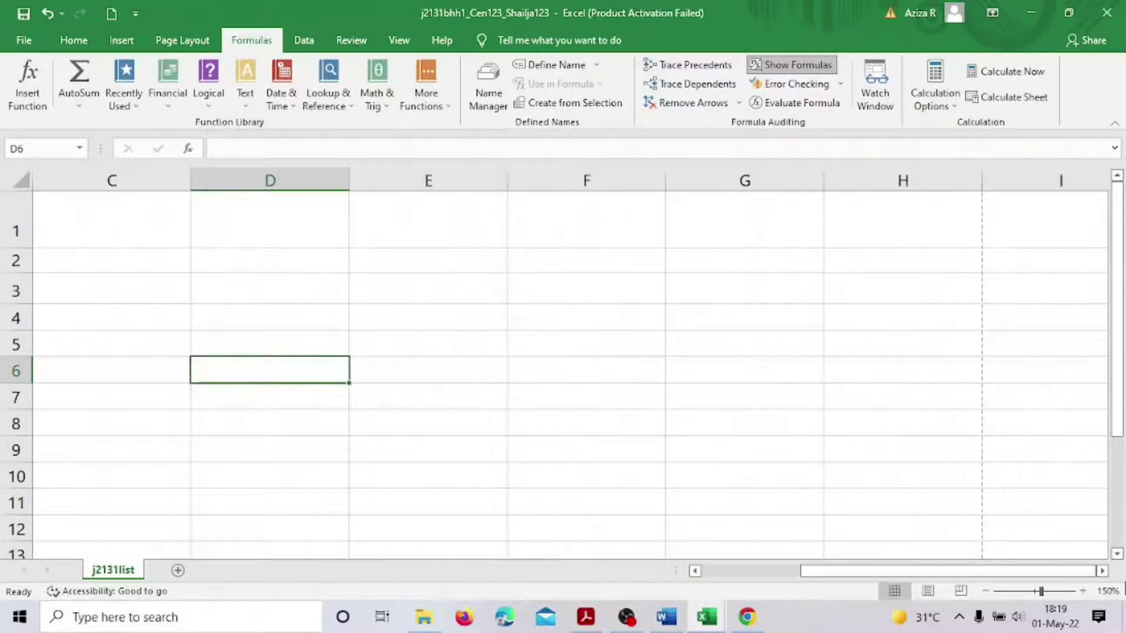
drag(1046, 571, 997, 577)
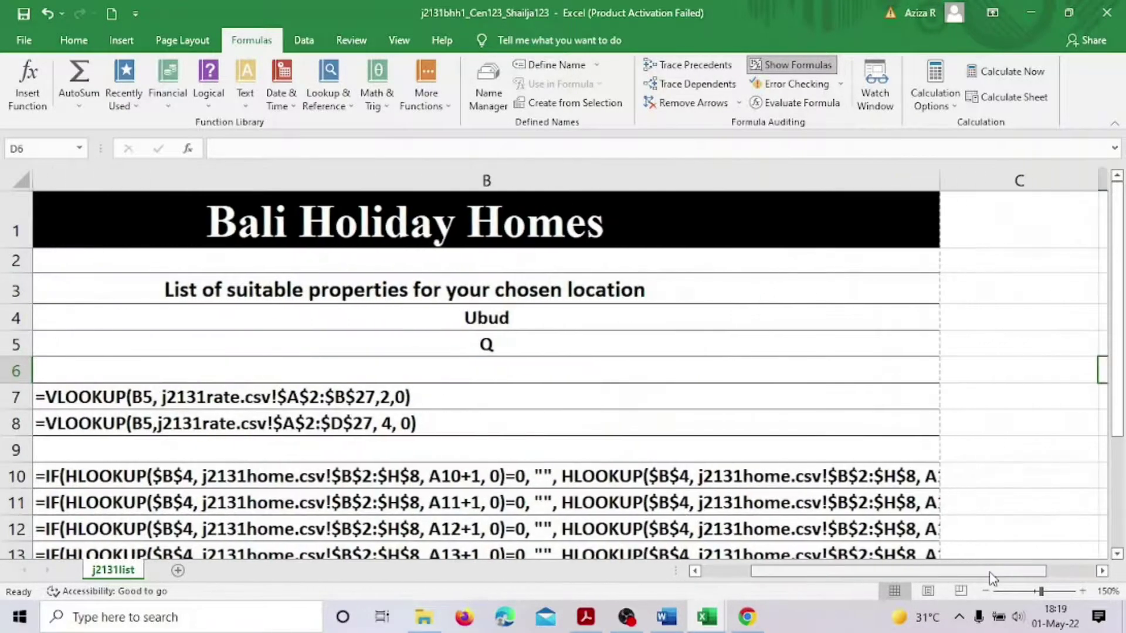
drag(938, 184, 1035, 198)
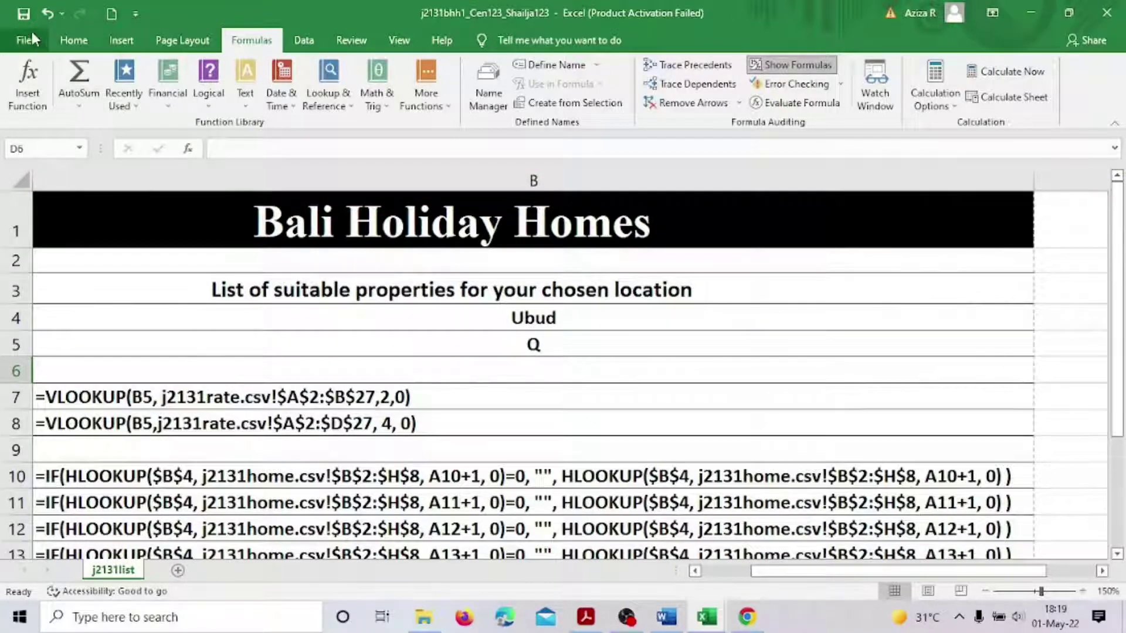
click(23, 13)
Reopen the print preview, reduce the right and left margins, and adjust column A to just fit its labels
click(40, 45)
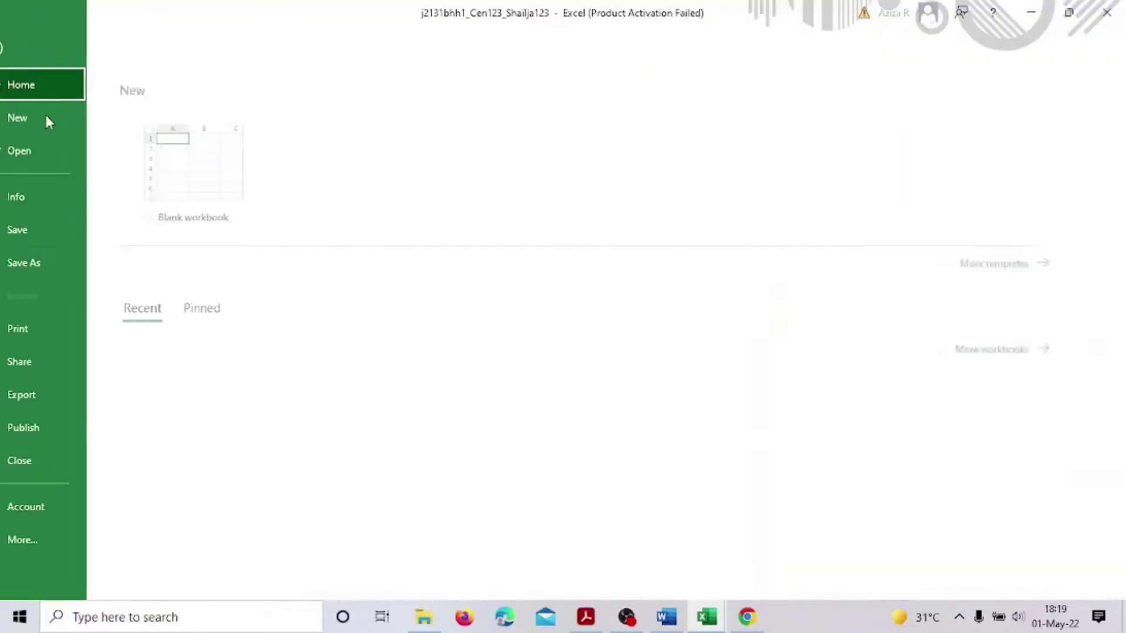
click(56, 329)
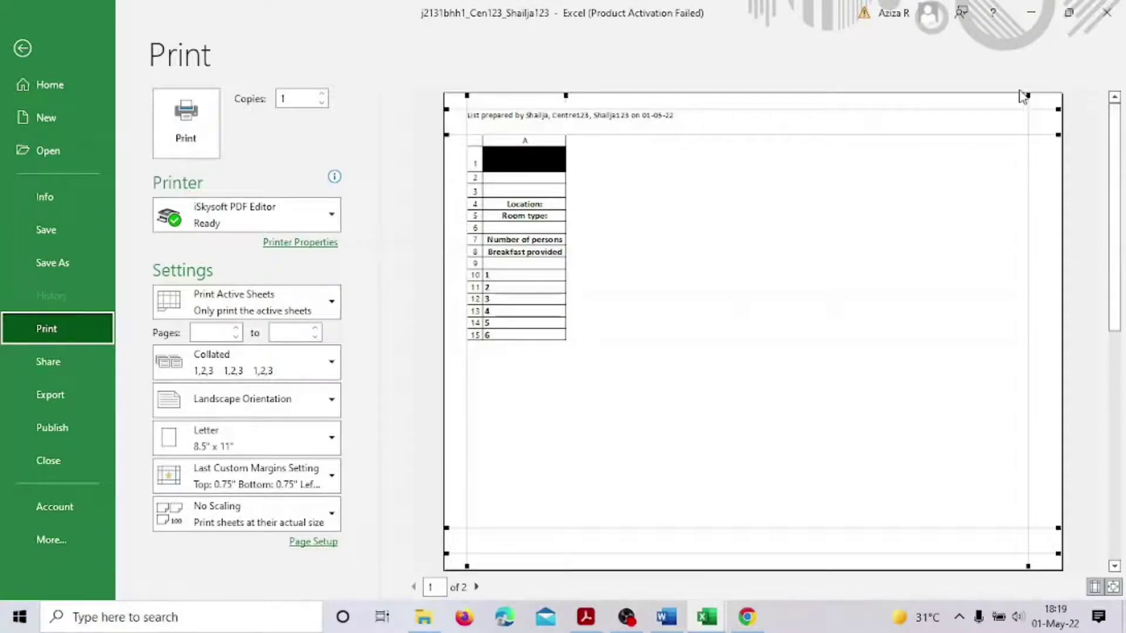
drag(1030, 94, 1051, 95)
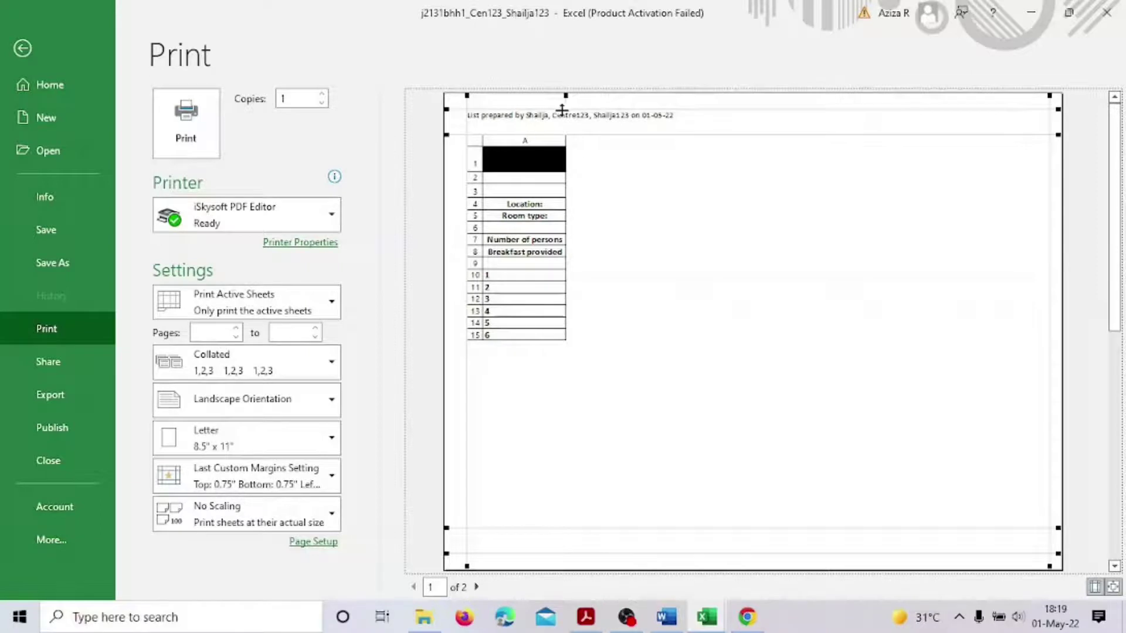
drag(566, 93, 561, 95)
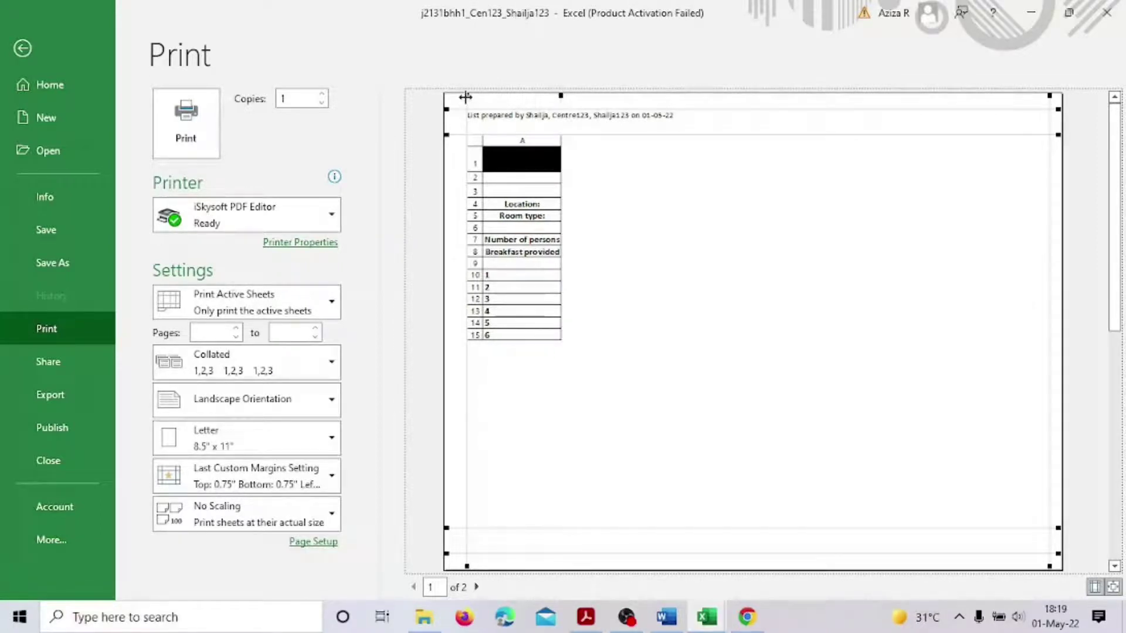
drag(465, 97, 456, 98)
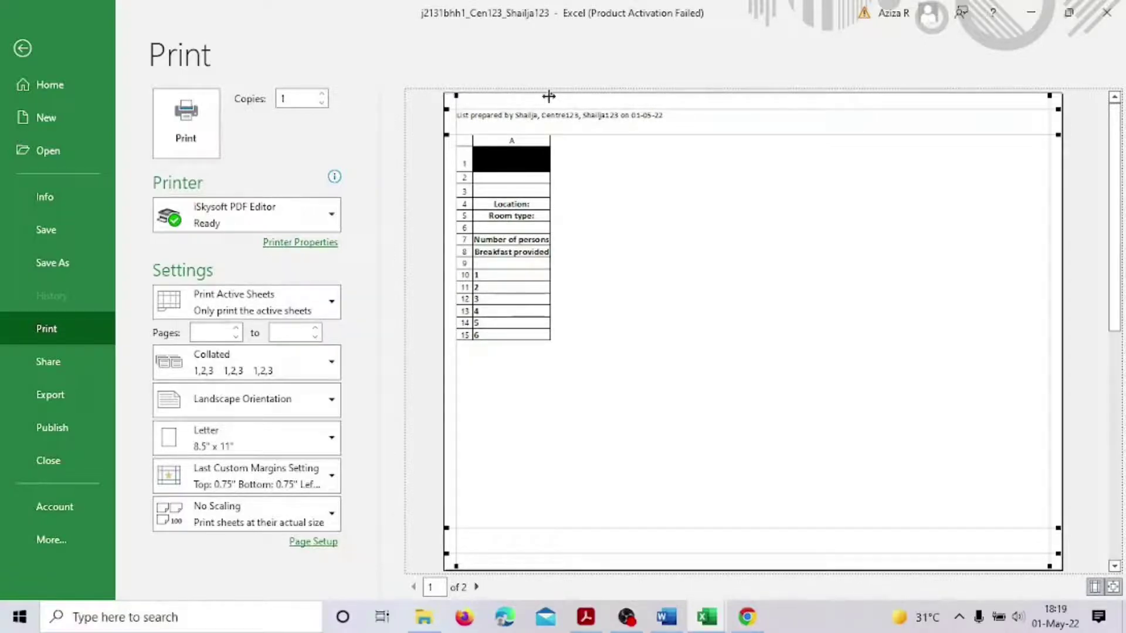
drag(548, 95, 555, 96)
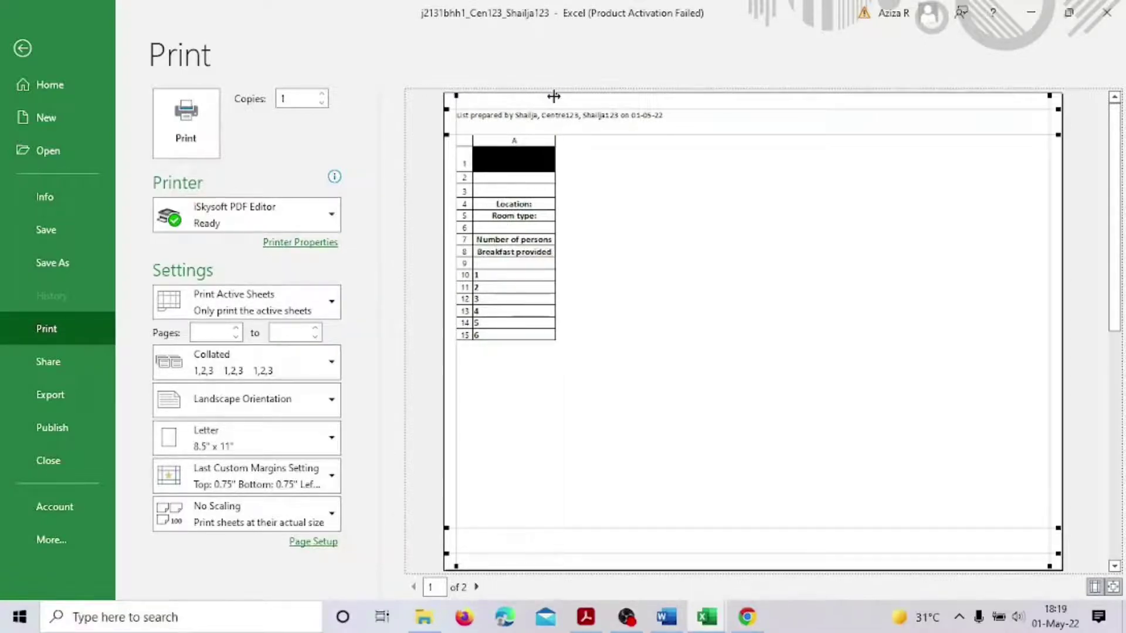
Narrow column B on the second preview page to the end of its formulas, and move the right margin inward close to the table
click(476, 587)
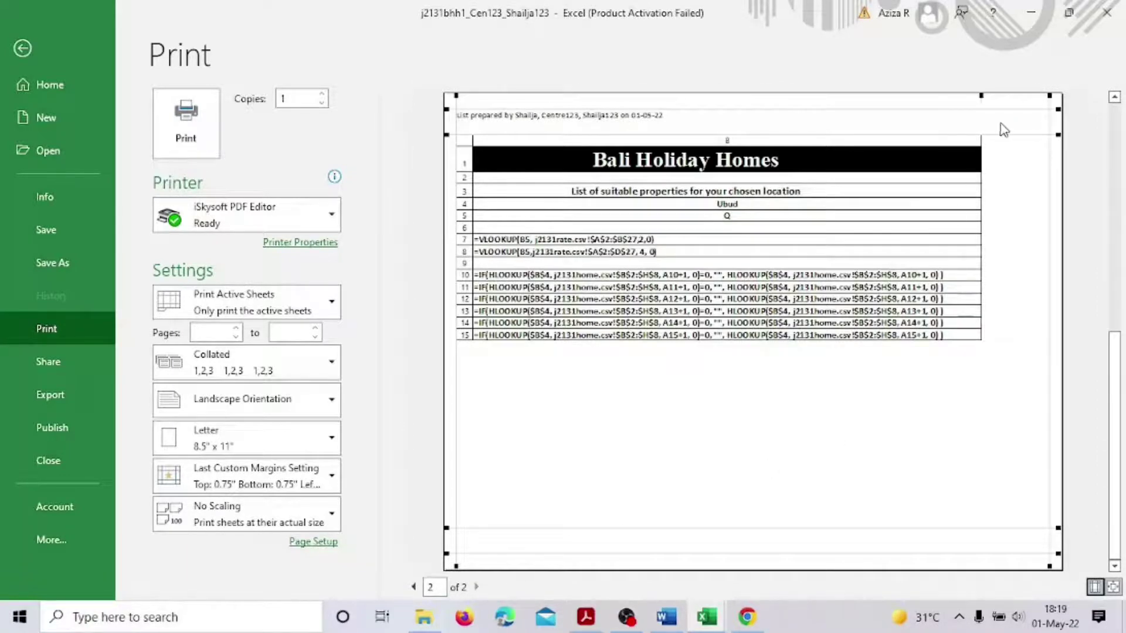
drag(980, 95, 946, 96)
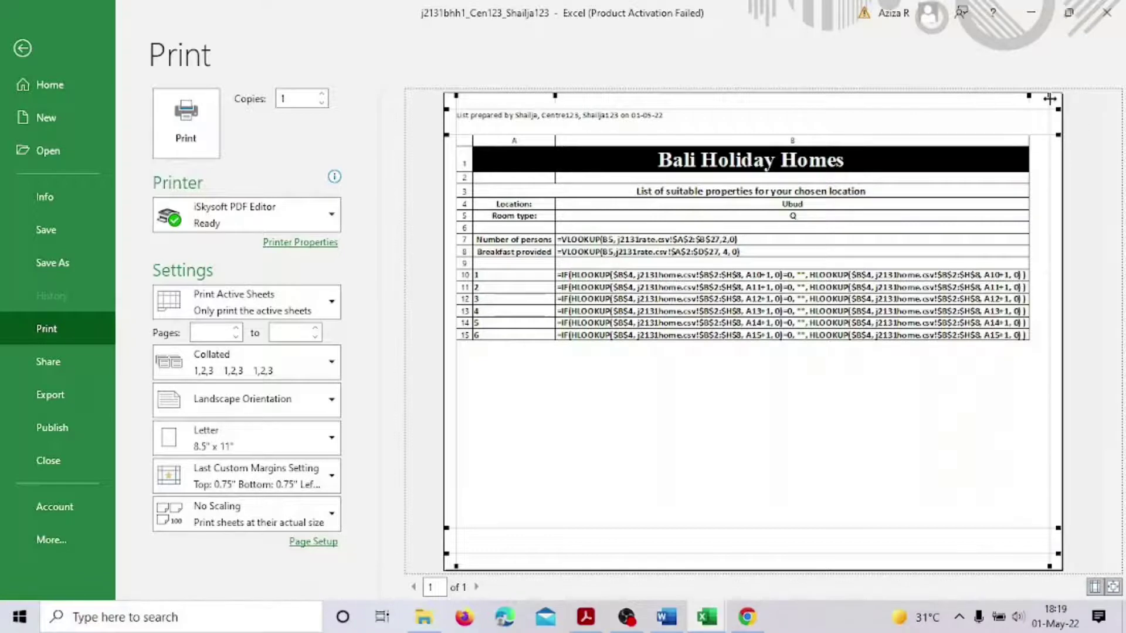
drag(1050, 98, 1035, 97)
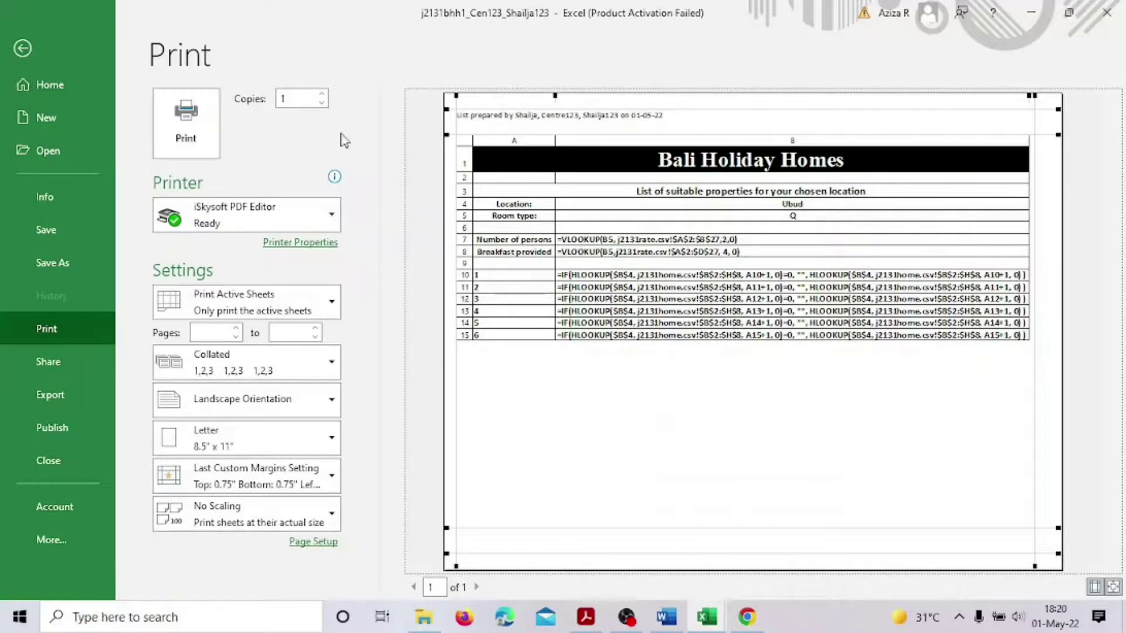
Return to the worksheet and switch the cells from formulas back to calculated values
click(22, 48)
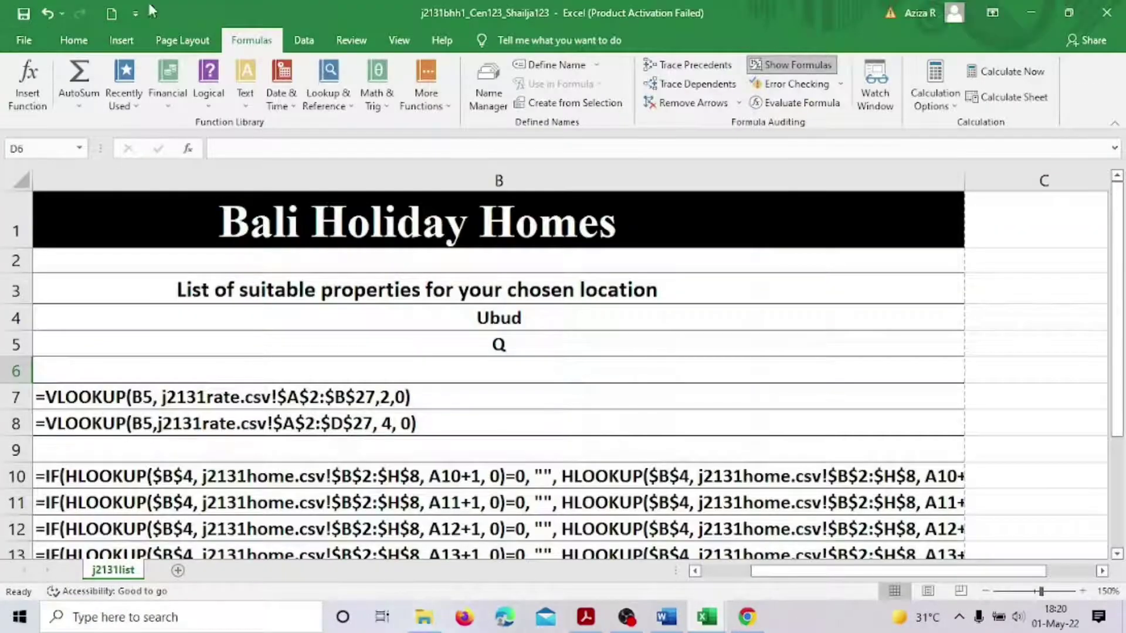
click(788, 65)
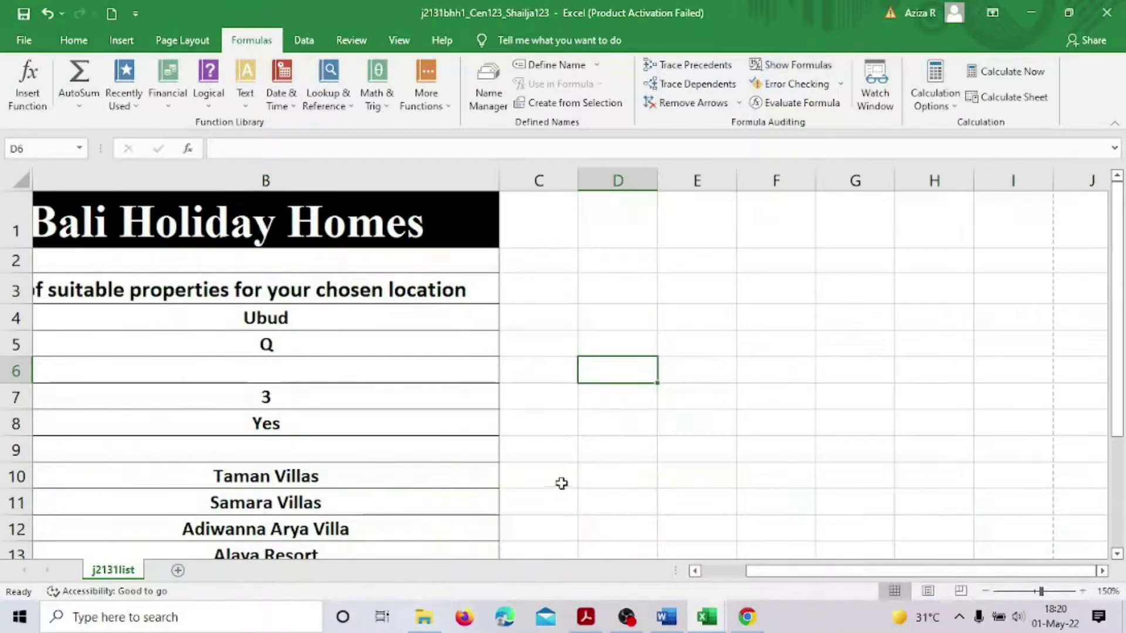
Widen column A until the Number of persons and Breakfast provided labels show in full, and check the list down to row 15
drag(865, 573, 697, 584)
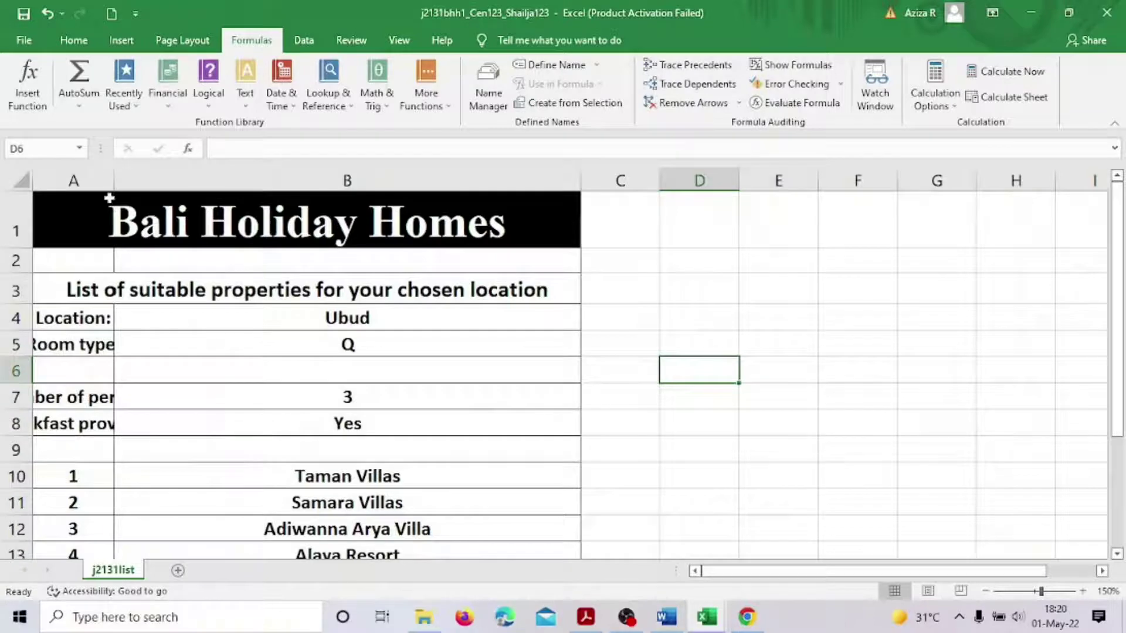
drag(113, 184, 198, 186)
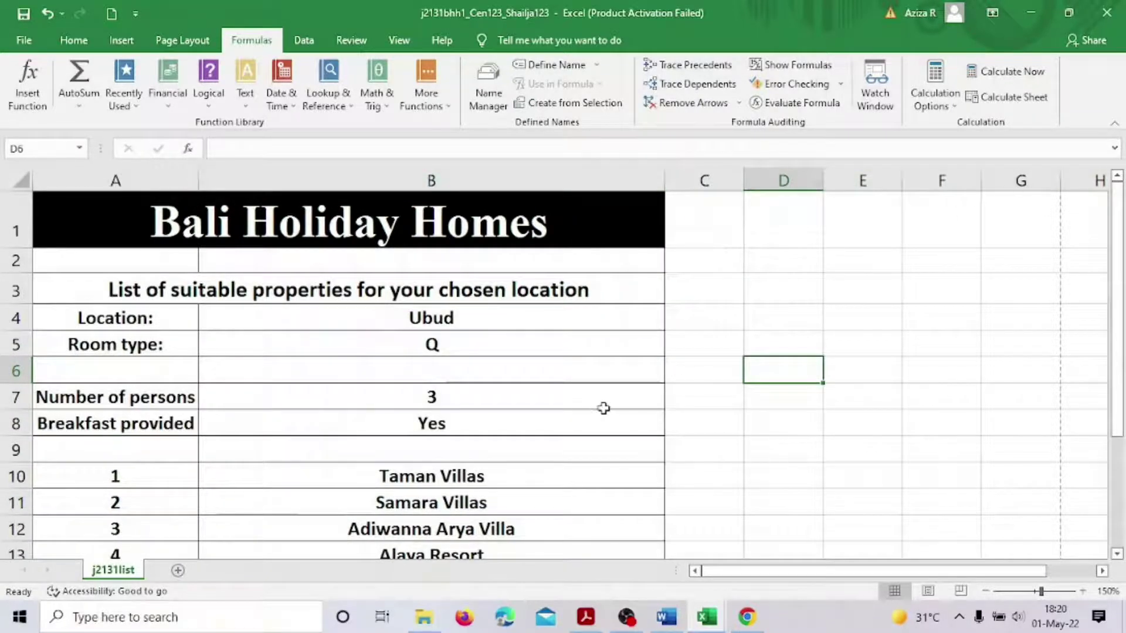
scroll(613, 408, down, 3)
scroll(613, 409, up, 3)
scroll(613, 409, down, 3)
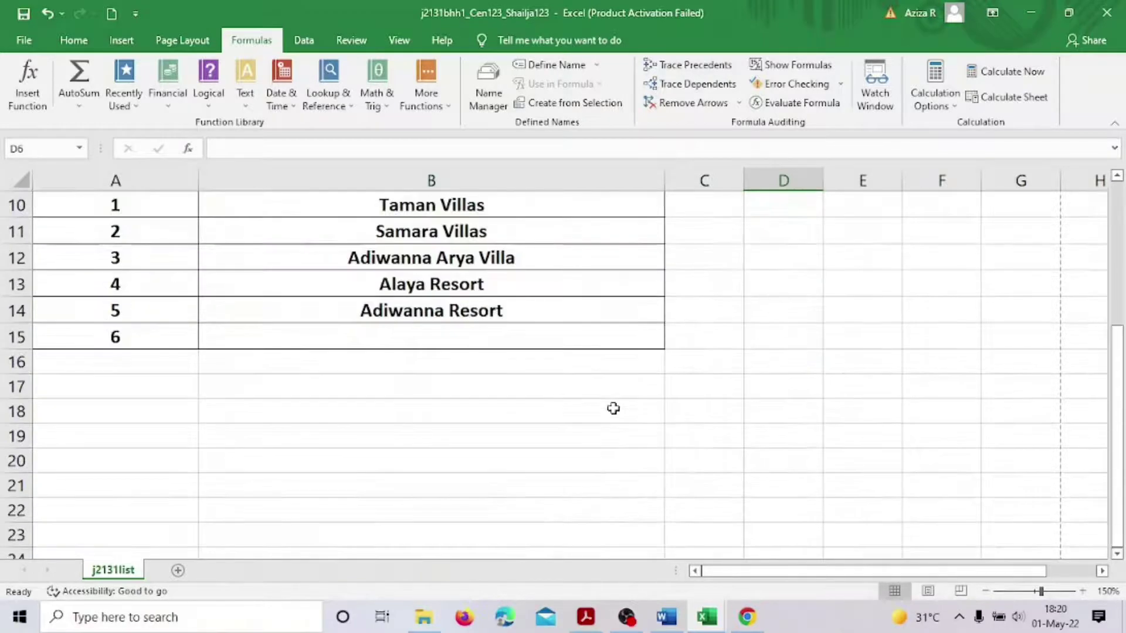
scroll(613, 409, up, 3)
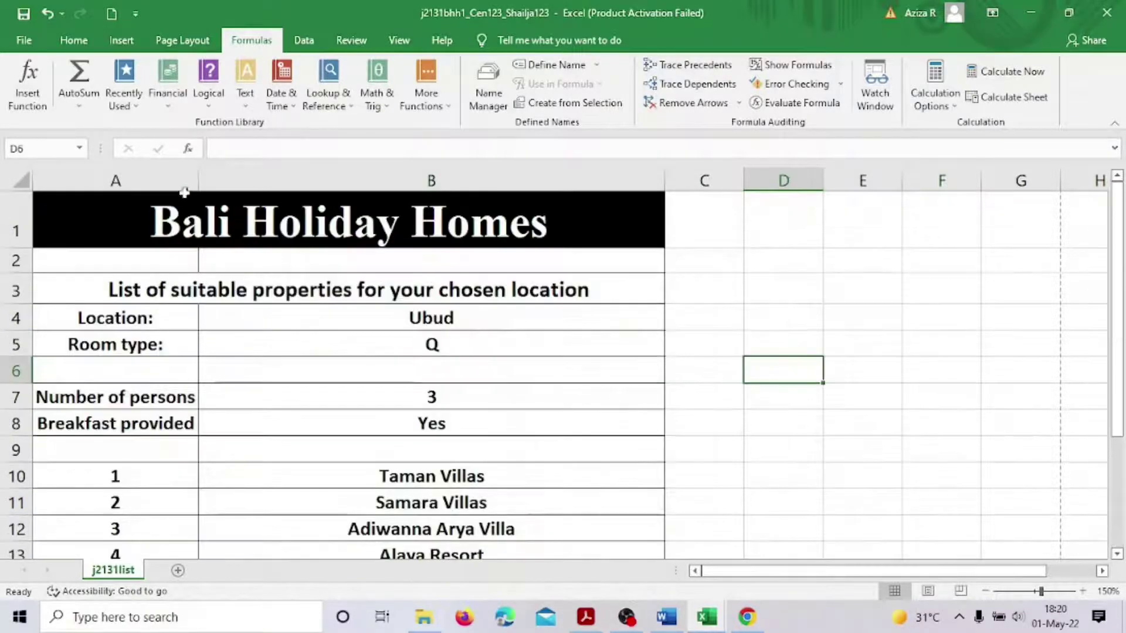
Switch to the question paper PDF, highlight question 19 through its Printout 2 note, and read question 20's printout requirements
click(586, 617)
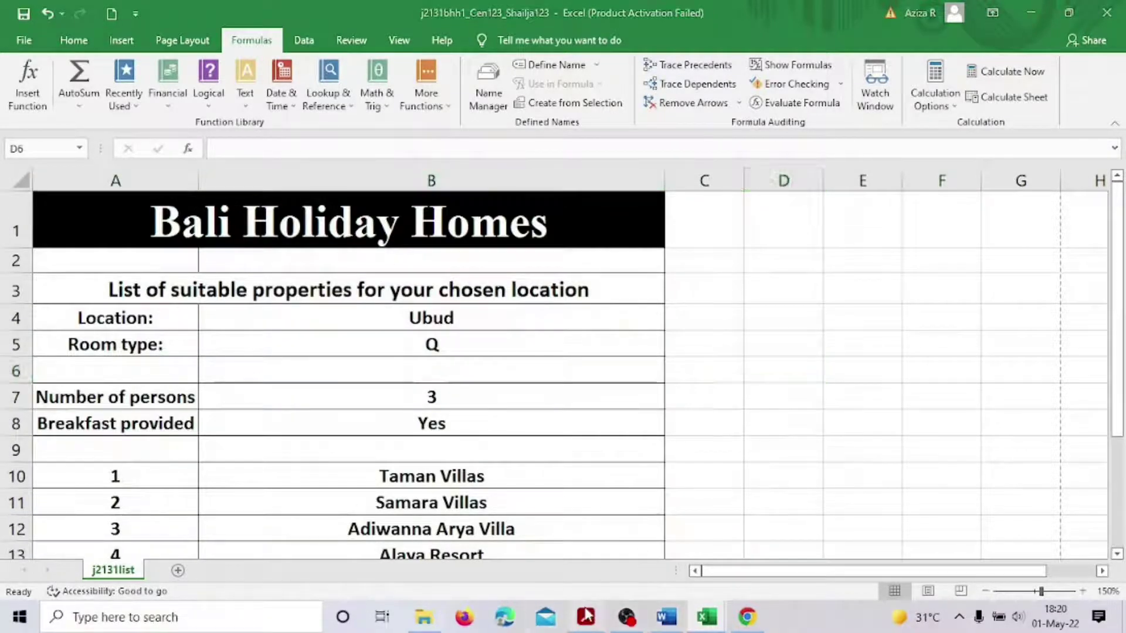
drag(265, 252, 367, 508)
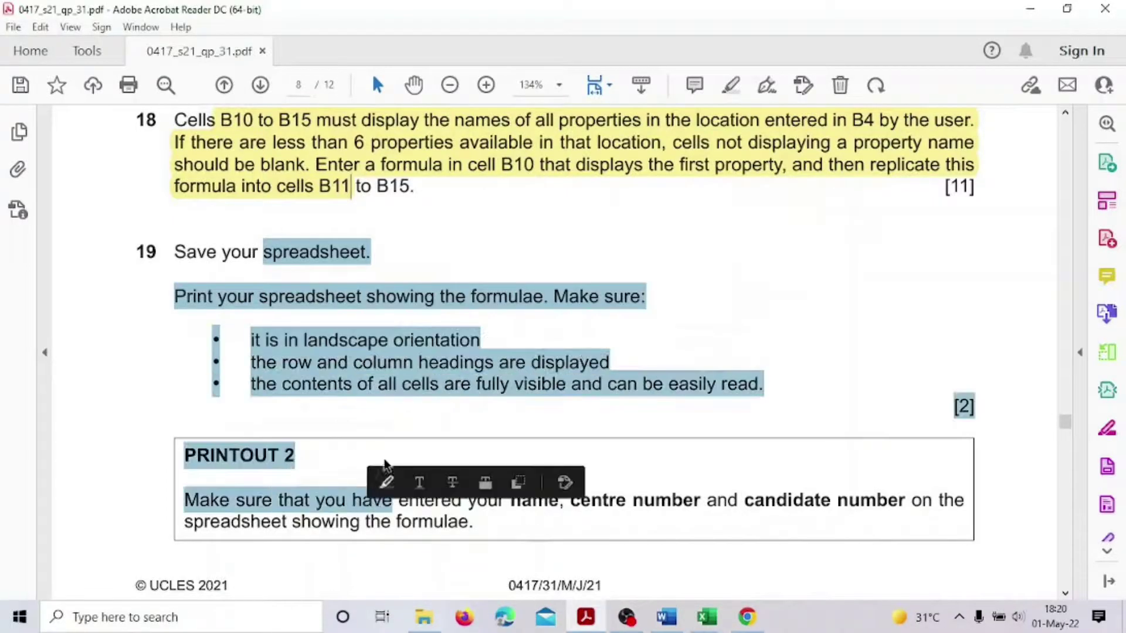
click(377, 478)
scroll(377, 478, down, 10)
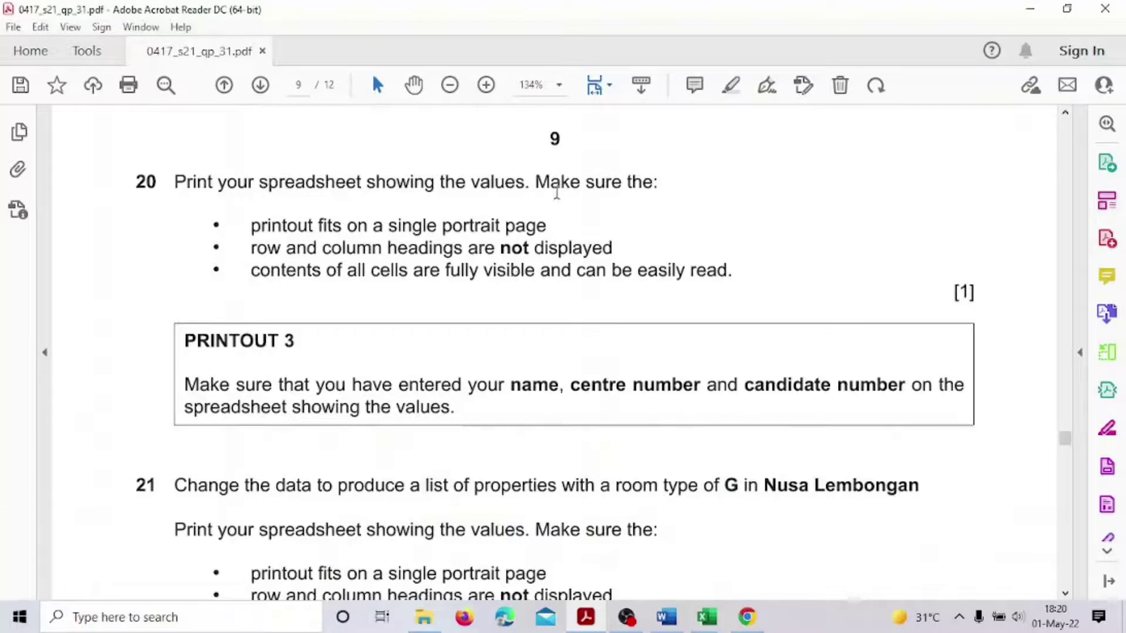
drag(390, 225, 543, 252)
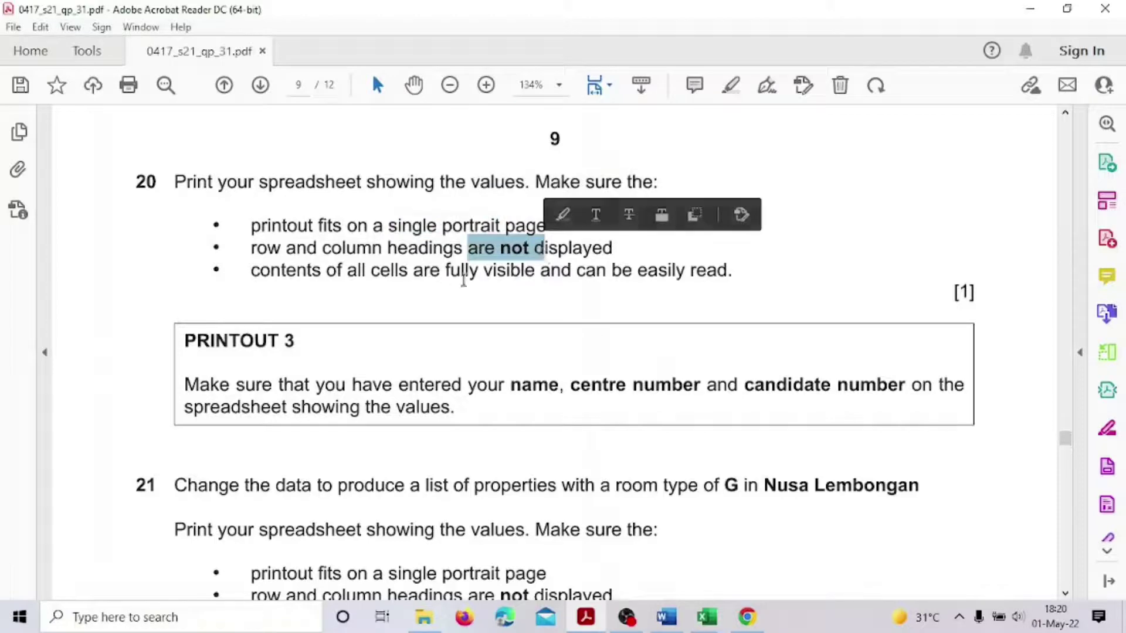
scroll(558, 482, down, 1)
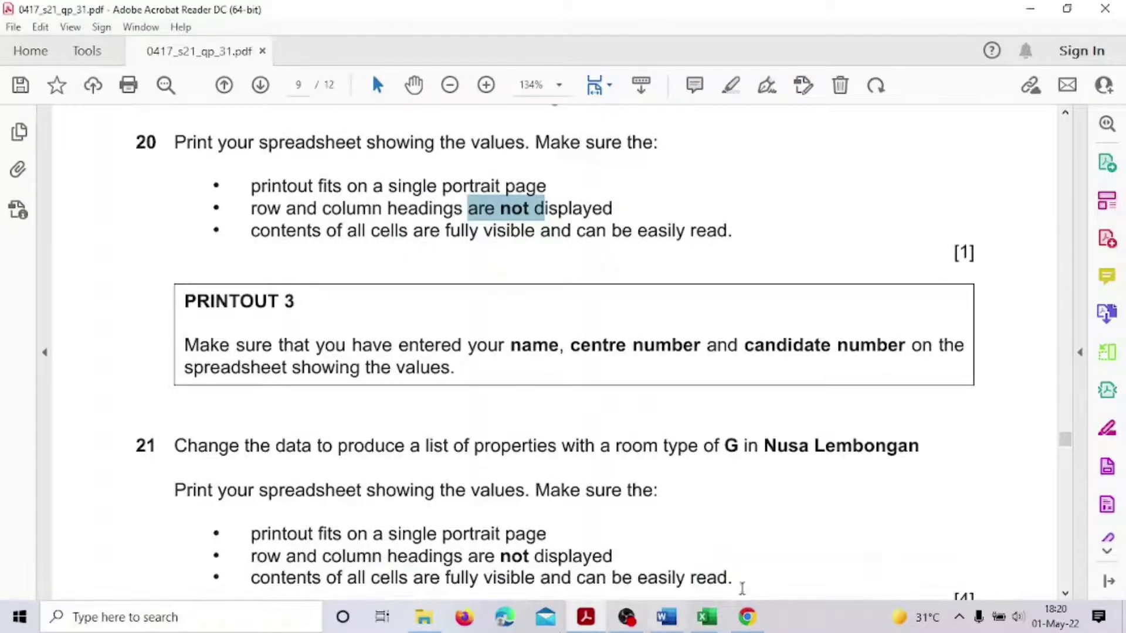
Switch back to the j2131list workbook in Excel and turn off row and column headings for the printout in Page Setup
mouse_move(706, 617)
click(916, 573)
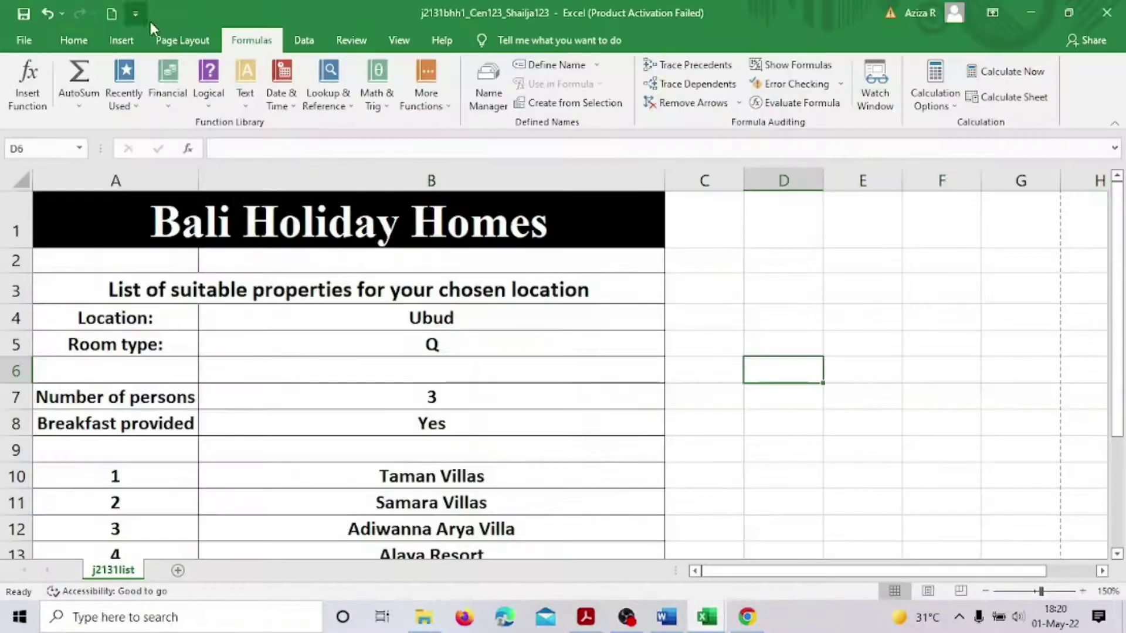
click(24, 40)
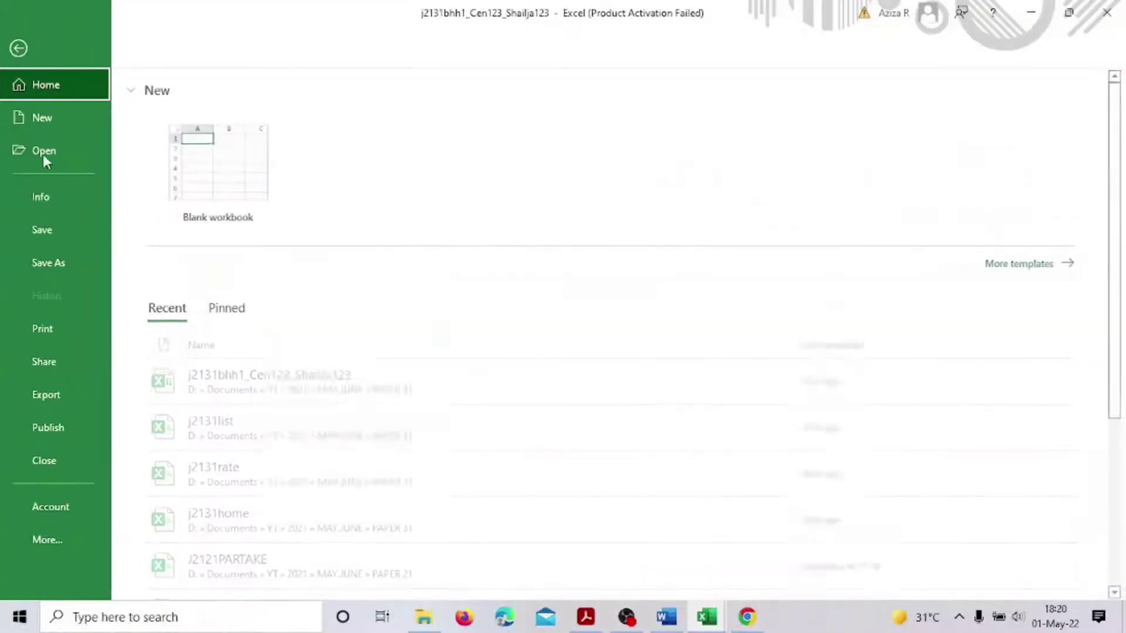
click(52, 330)
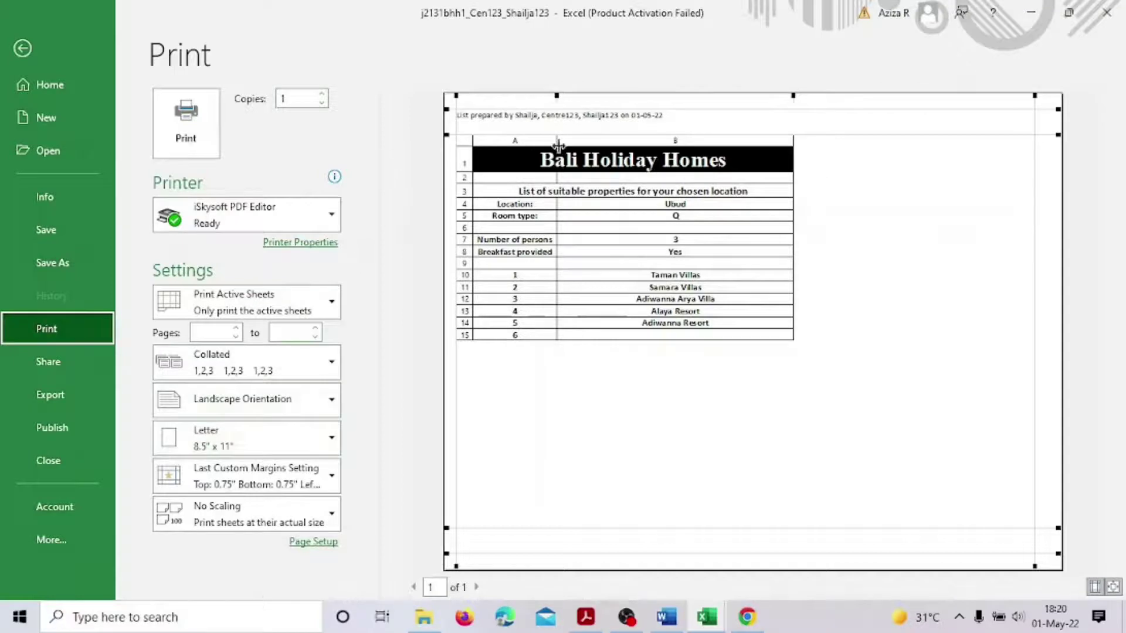
click(315, 543)
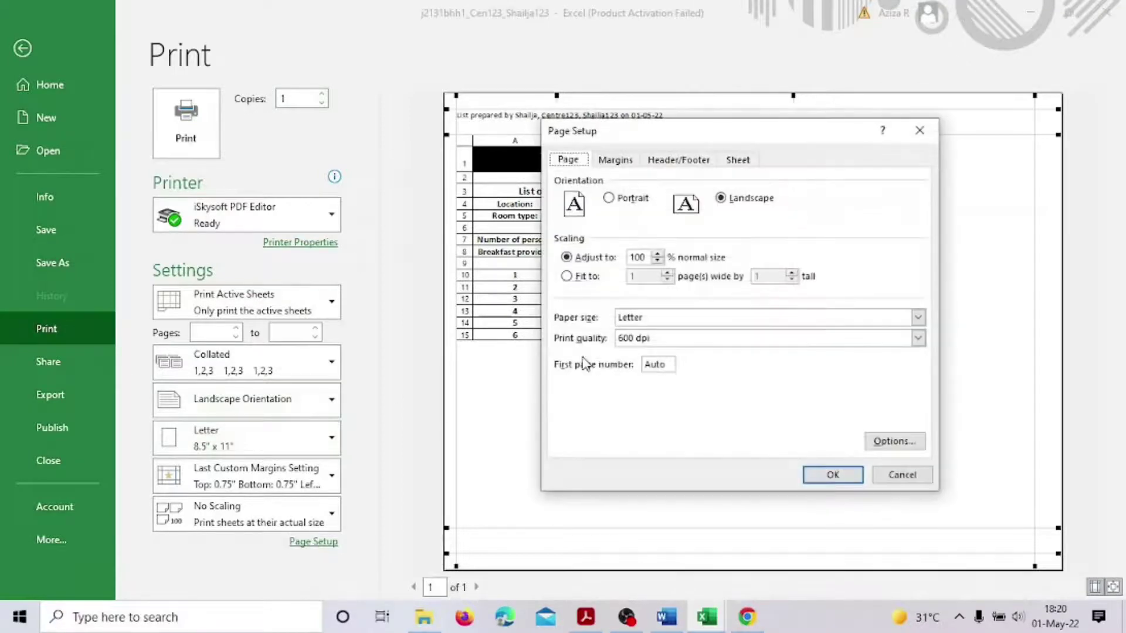
click(729, 161)
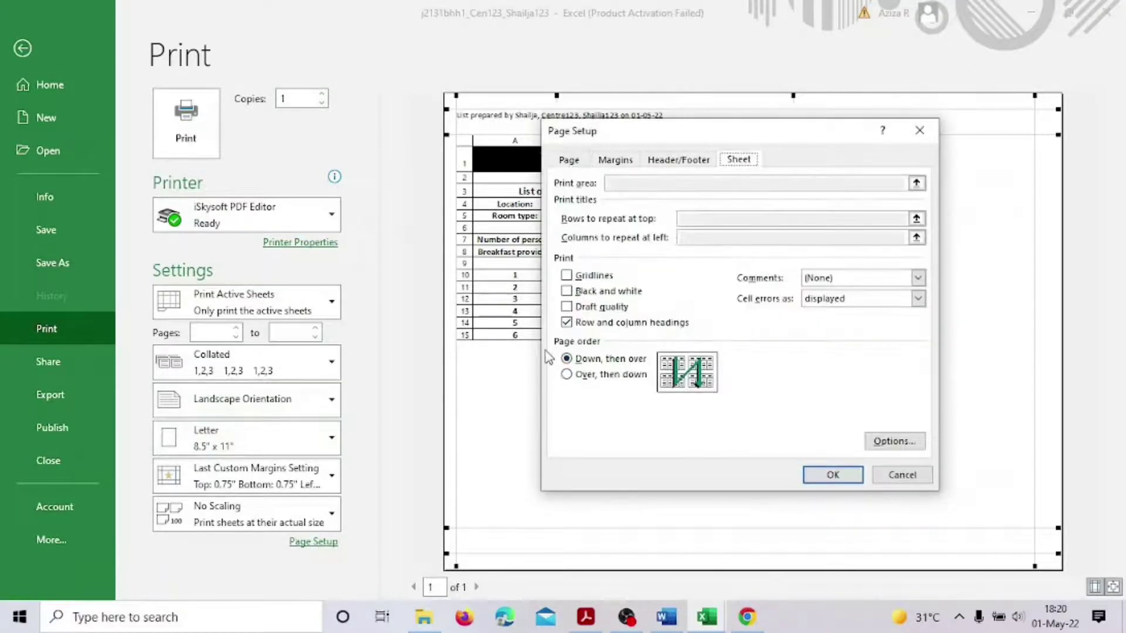
click(567, 323)
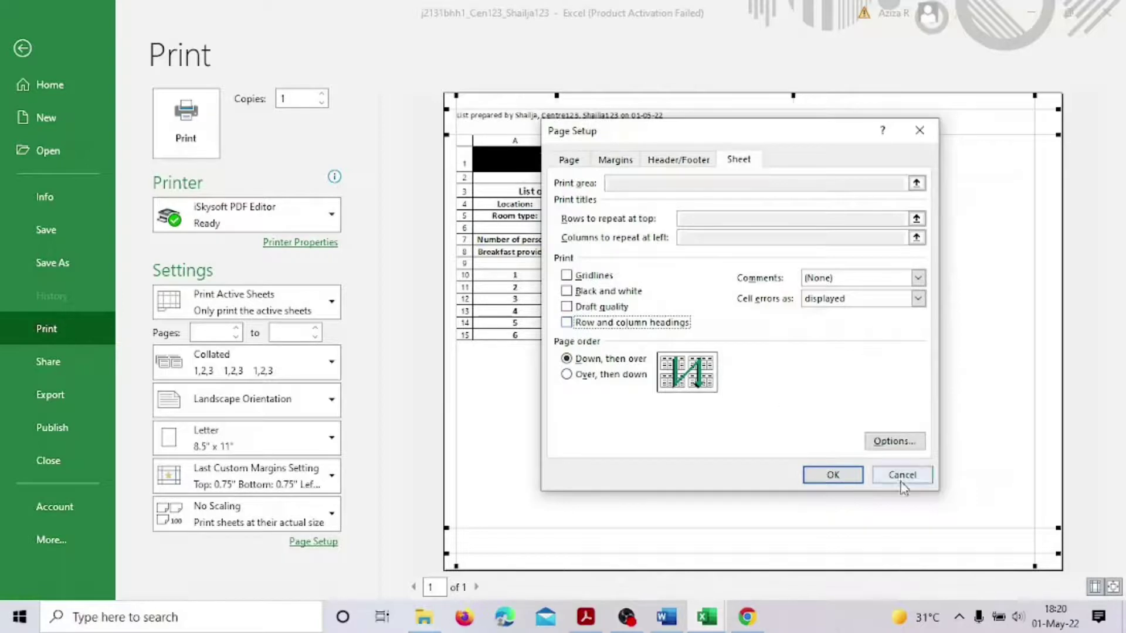
click(832, 475)
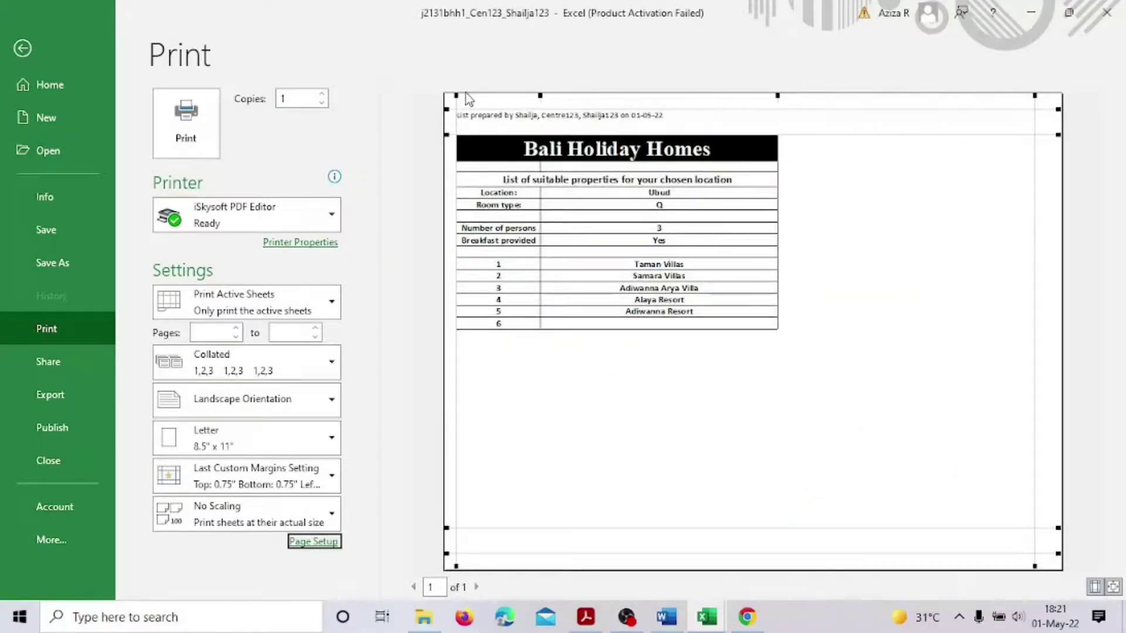
Increase the left margin slightly and widen column A in the print preview, and return to the worksheet
drag(456, 96, 476, 101)
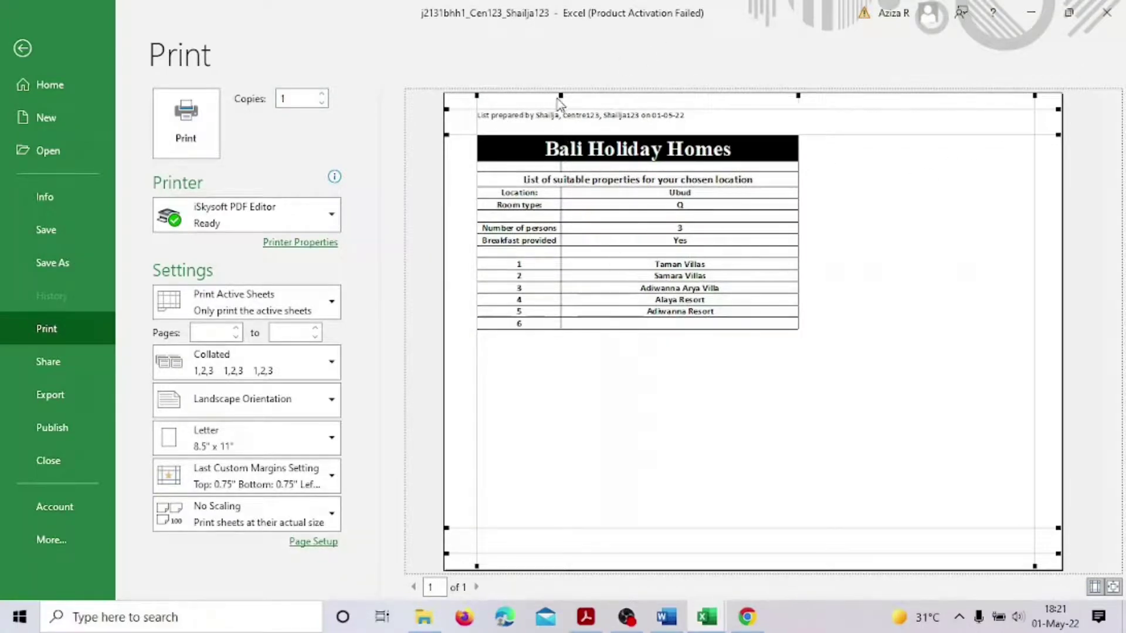
drag(561, 96, 588, 101)
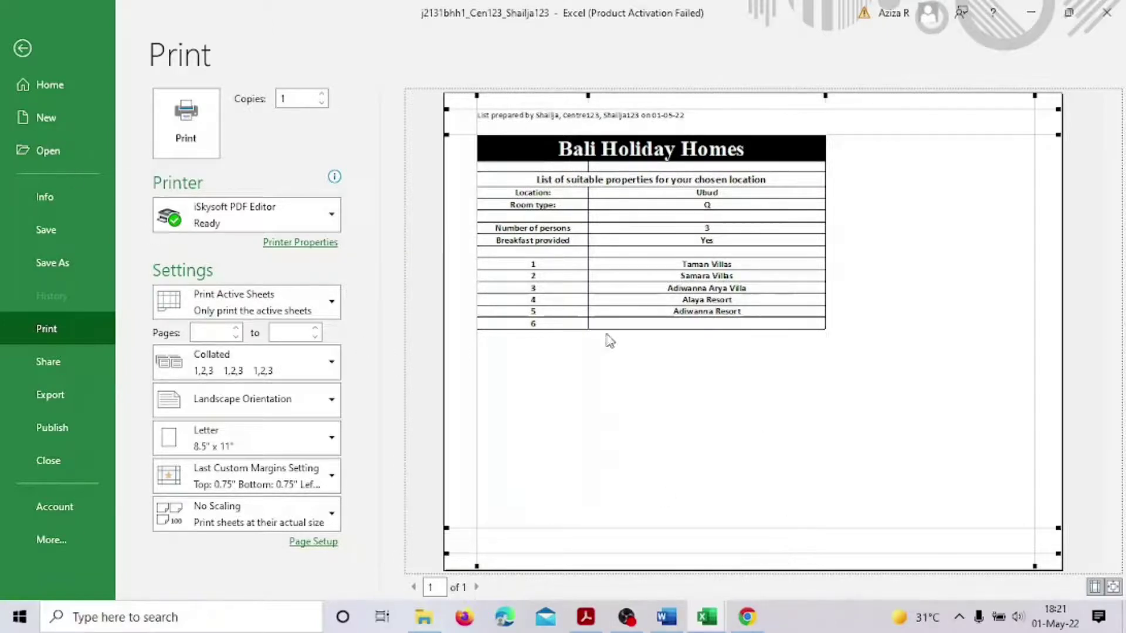
click(24, 59)
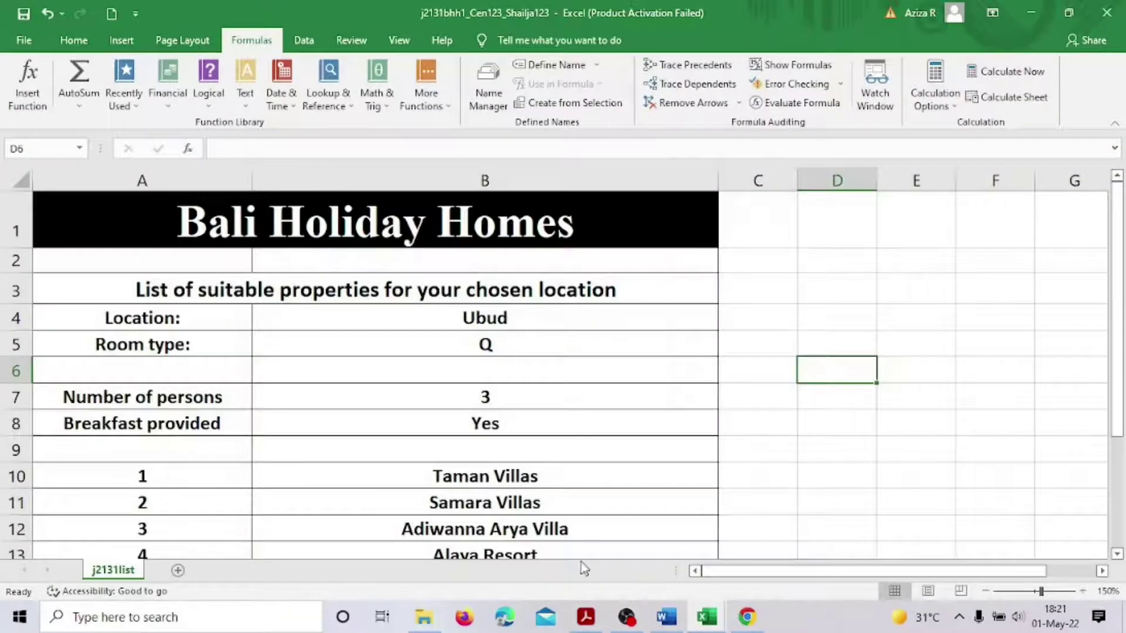
Switch to the question paper PDF, highlight question 20's remaining requirements and Printout 3 note, and mark the room type in question 21
click(586, 616)
scroll(475, 390, down, 3)
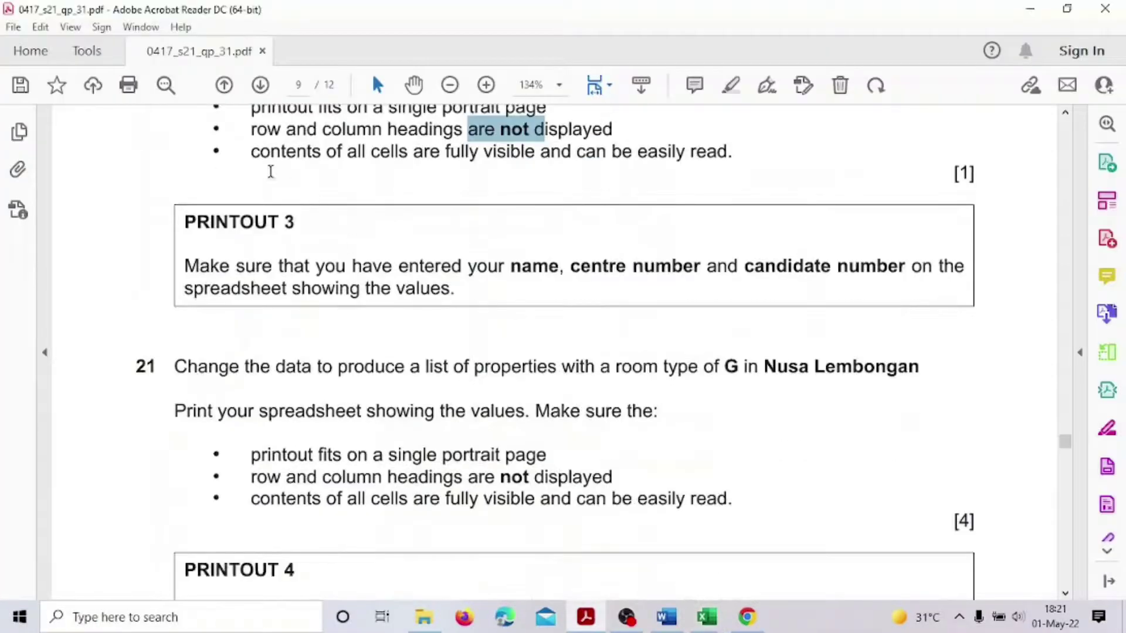
drag(280, 130, 350, 287)
click(367, 258)
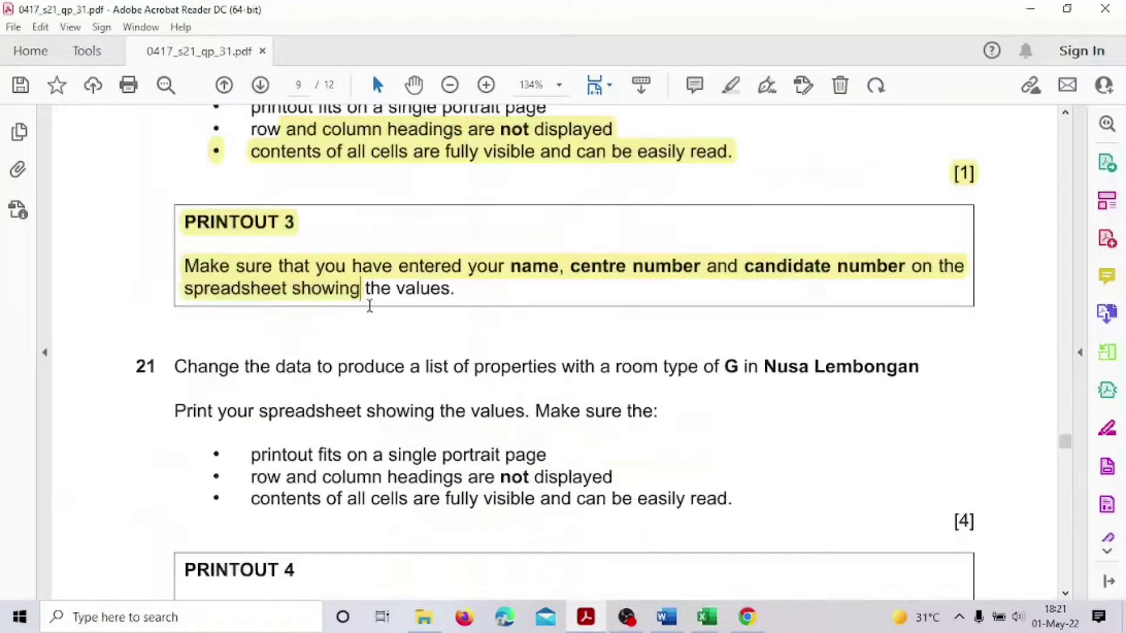
scroll(375, 317, down, 6)
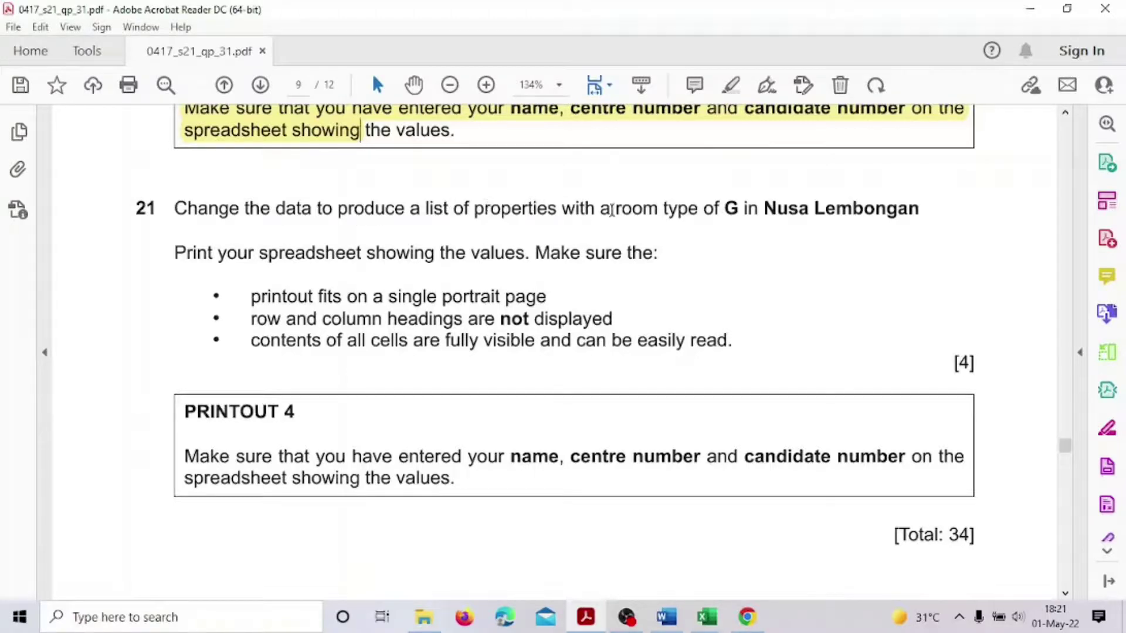
double_click(730, 209)
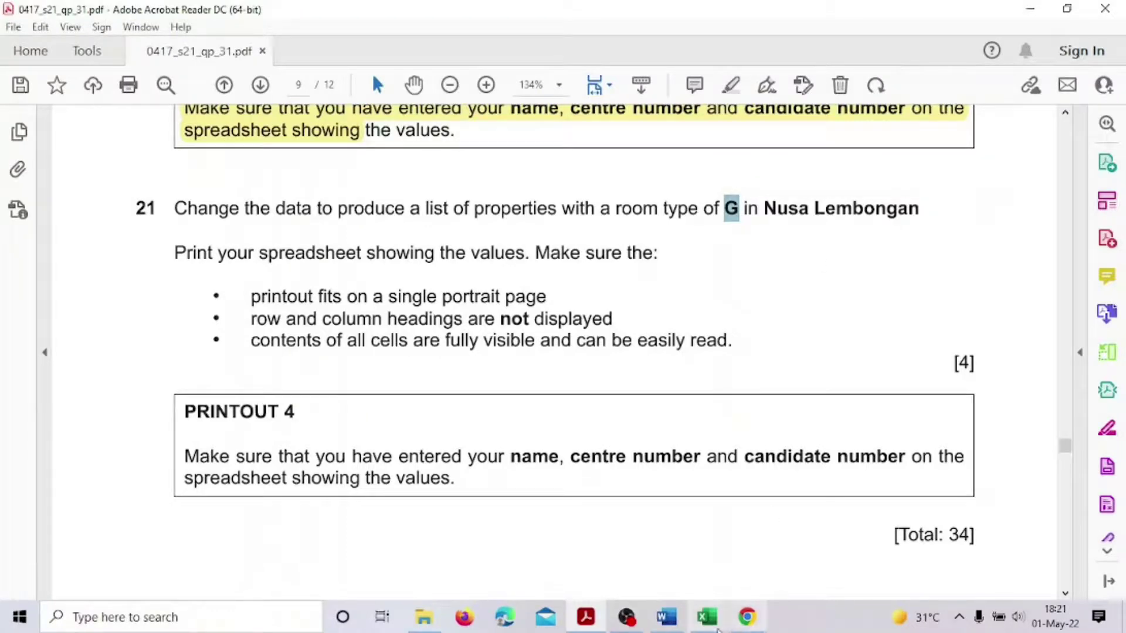
Switch back to the workbook in Excel and set the room type in cell B5 to G
mouse_move(706, 617)
click(843, 547)
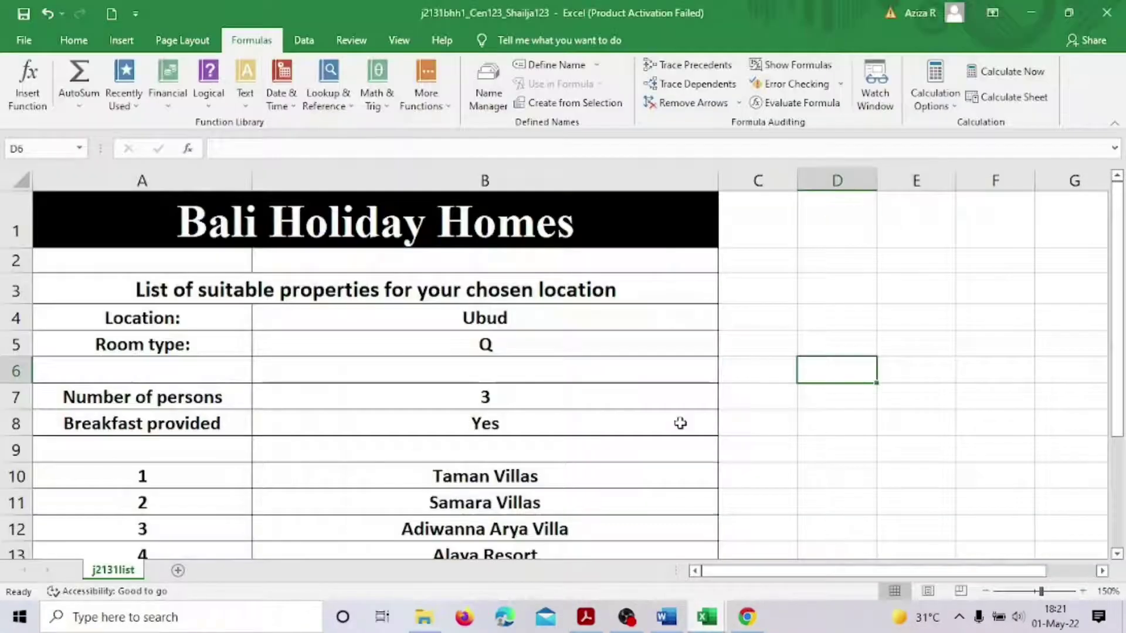
click(484, 345)
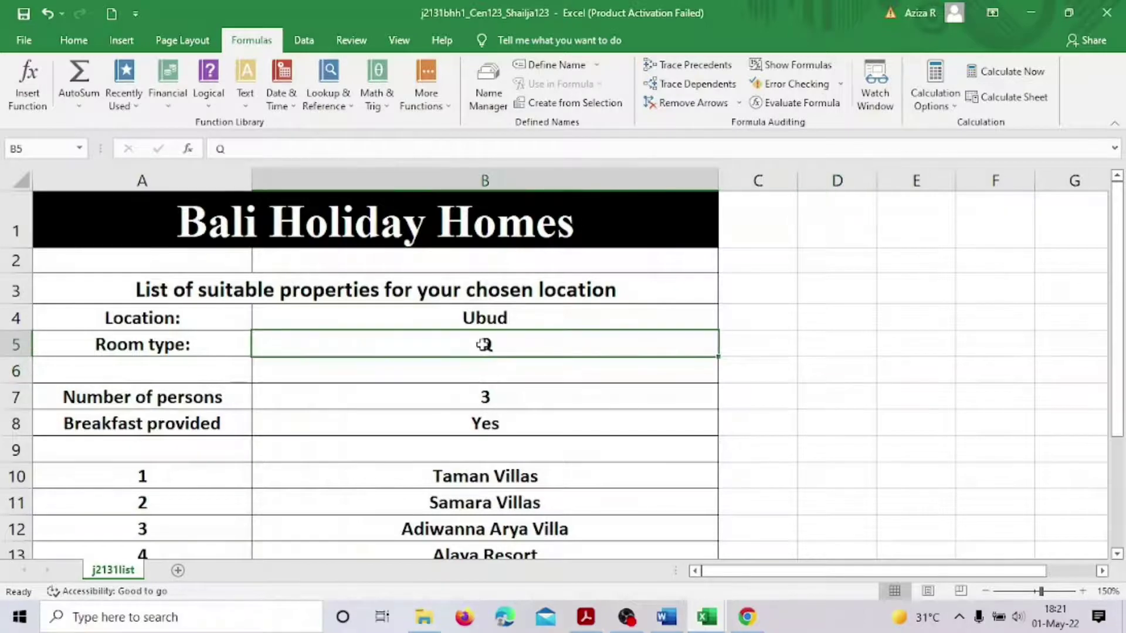
text(G)
Set the location in cell B4 to Nusa Lembongan, checking its spelling in the question paper, and review the property list in rows 10 to 15
click(463, 318)
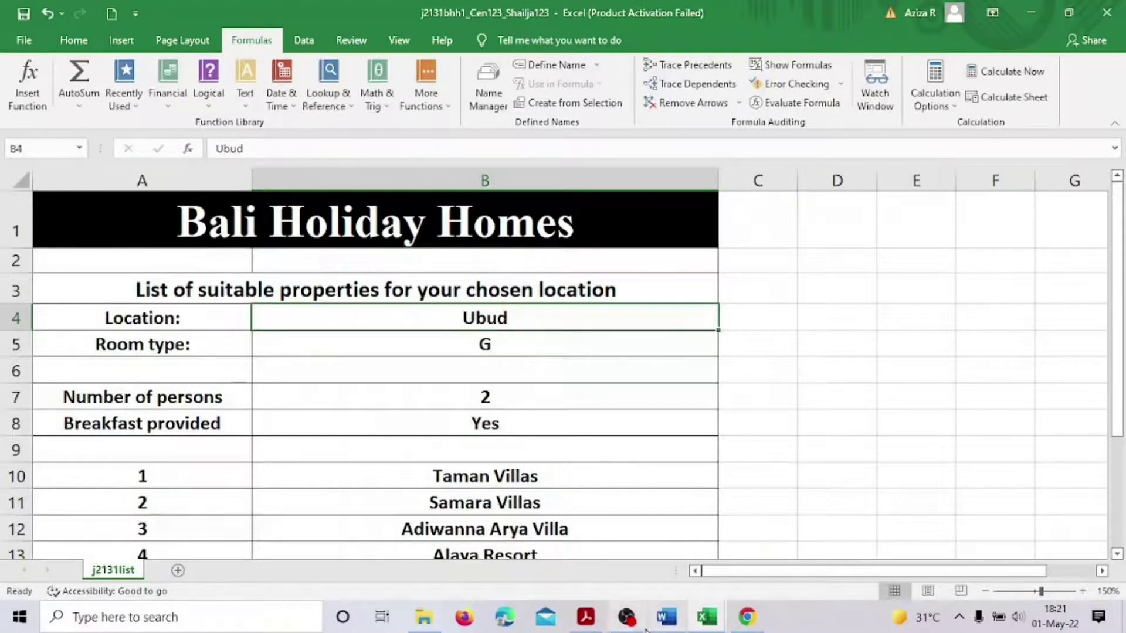
click(592, 623)
click(597, 627)
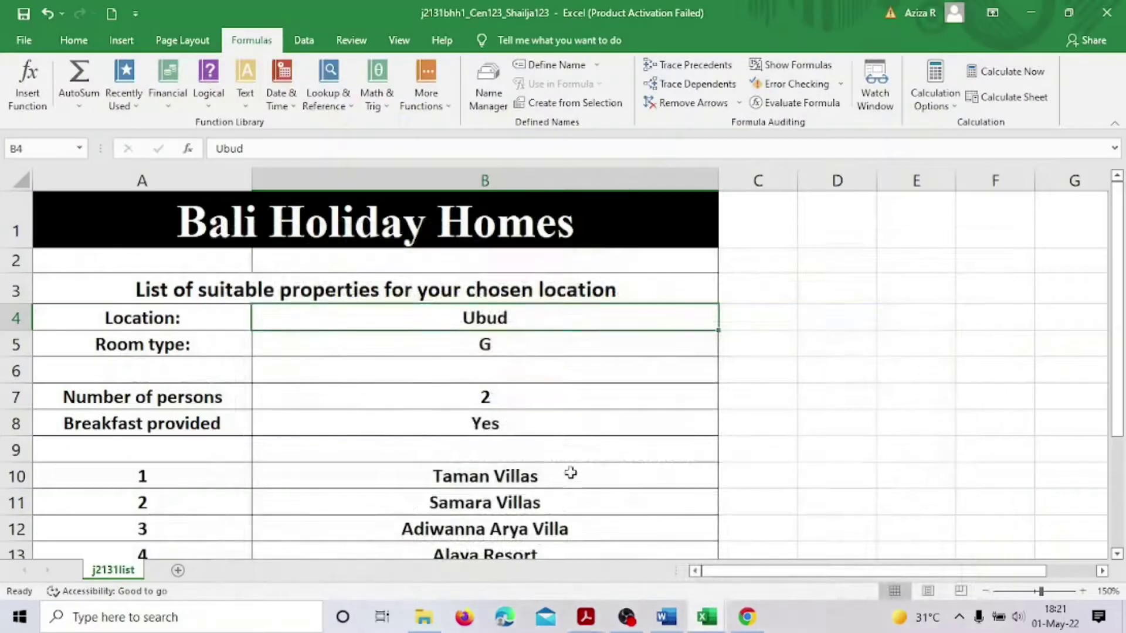
text(N)
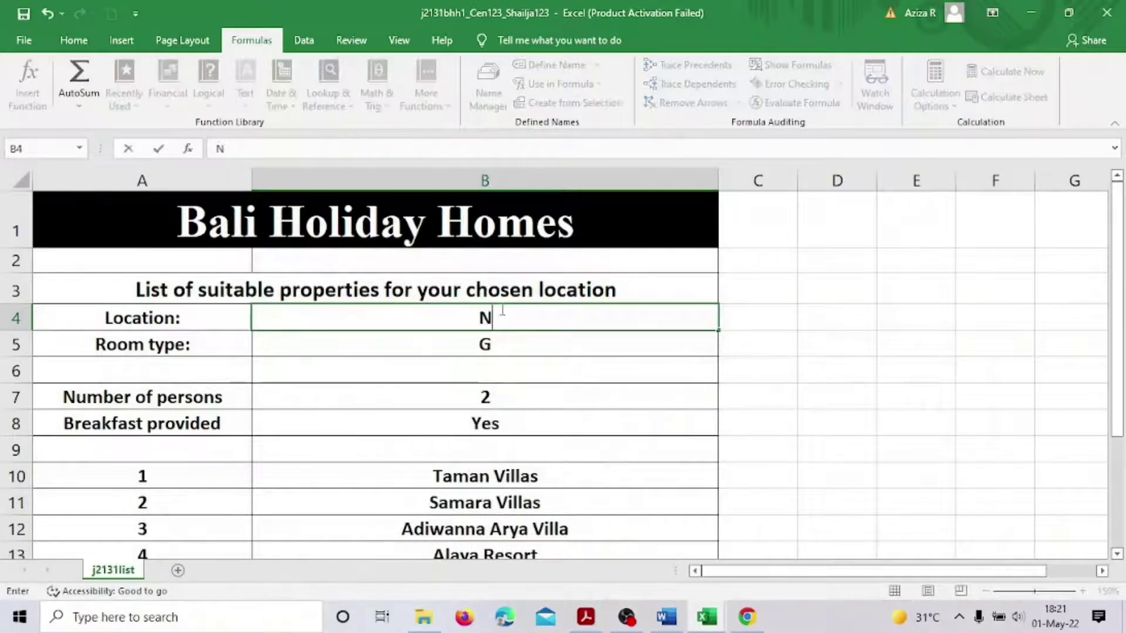
text(usa)
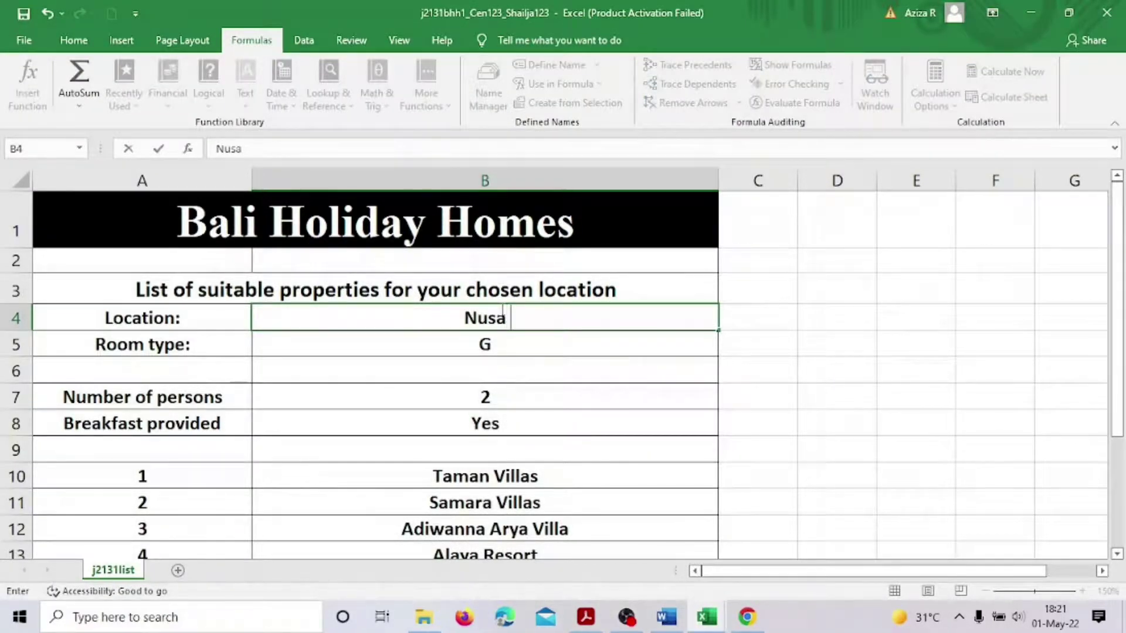
click(585, 617)
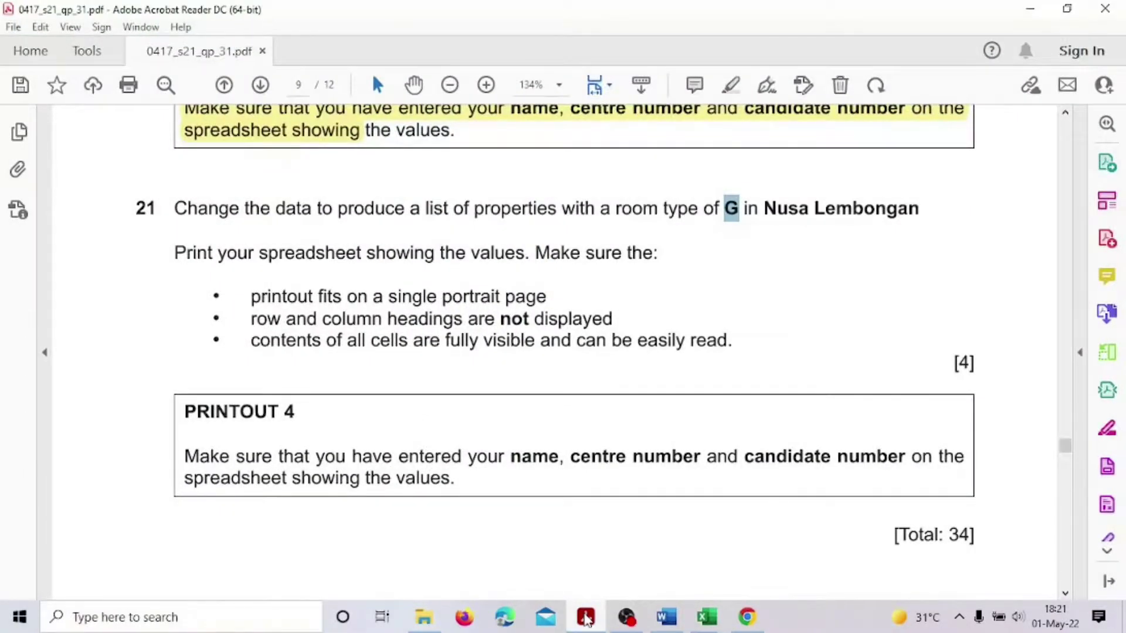
click(585, 617)
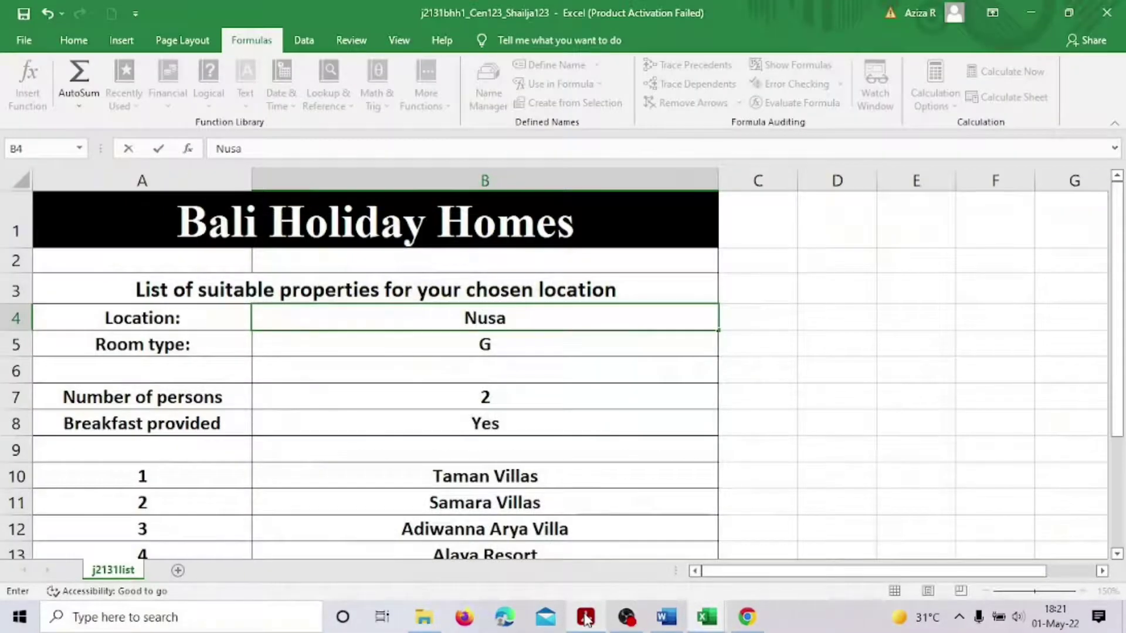
text(Lem)
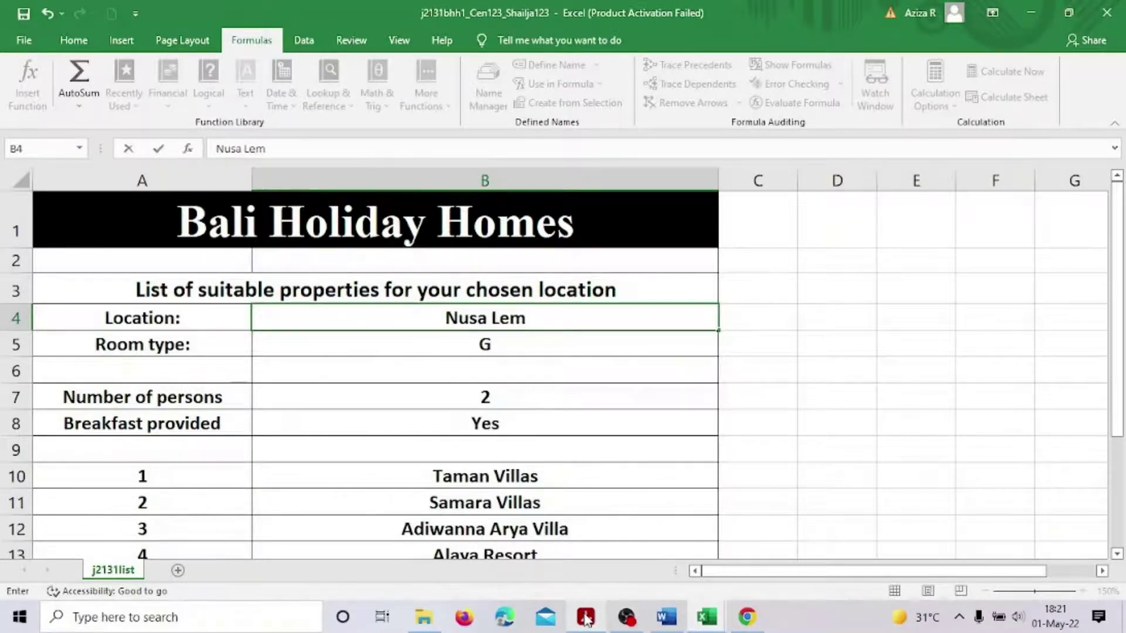
text(bobn)
key(BackSpace)
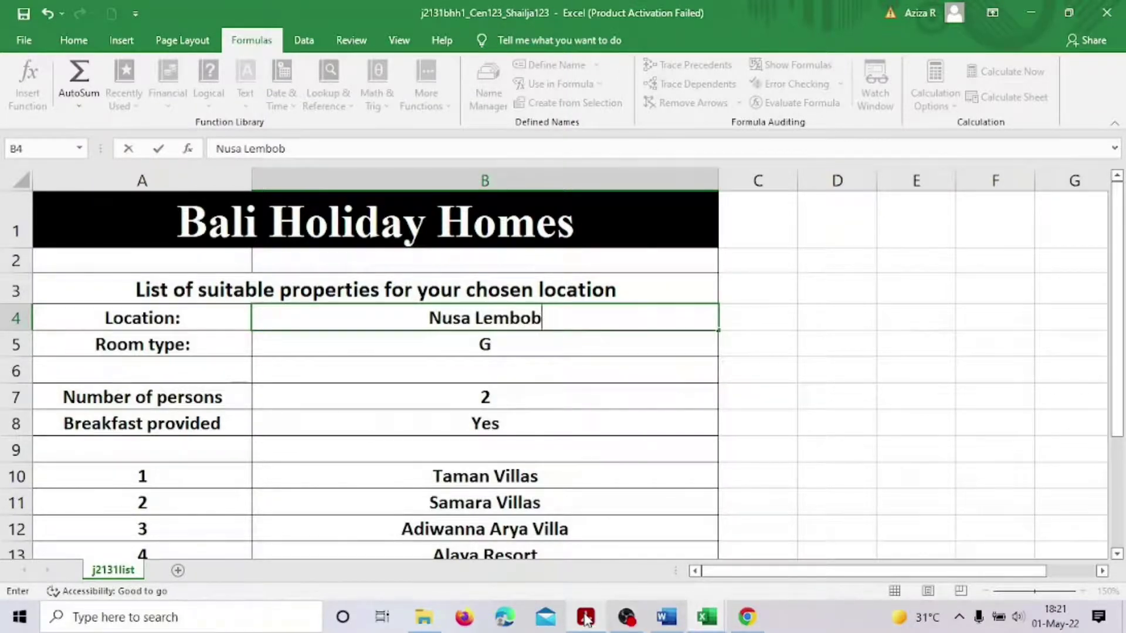
key(BackSpace)
text(ngan)
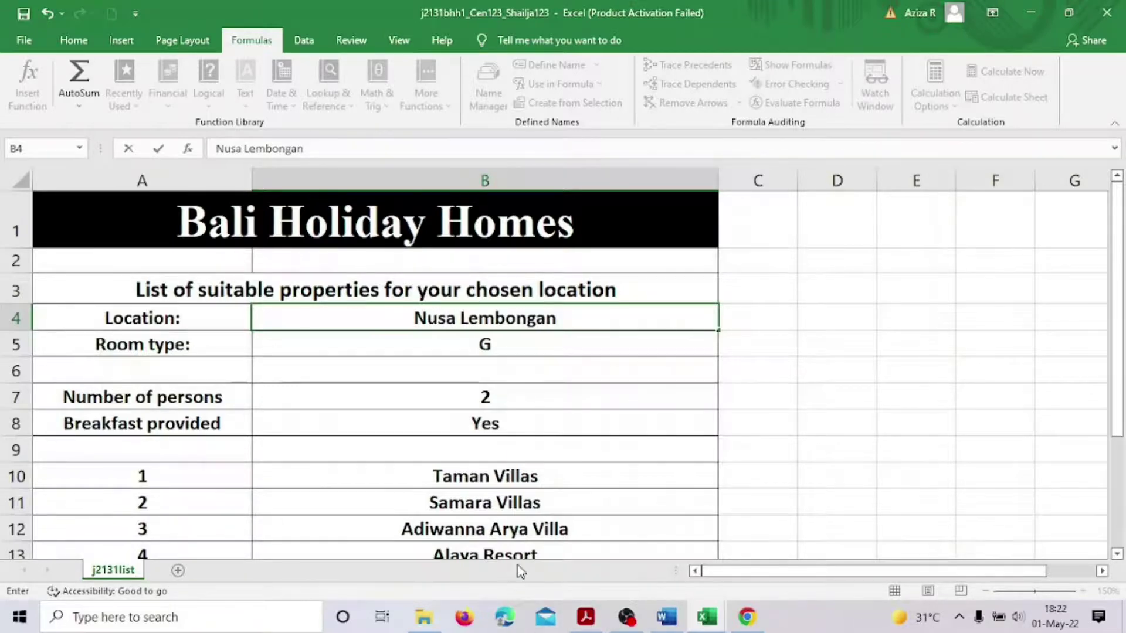
key(Return)
scroll(537, 469, down, 2)
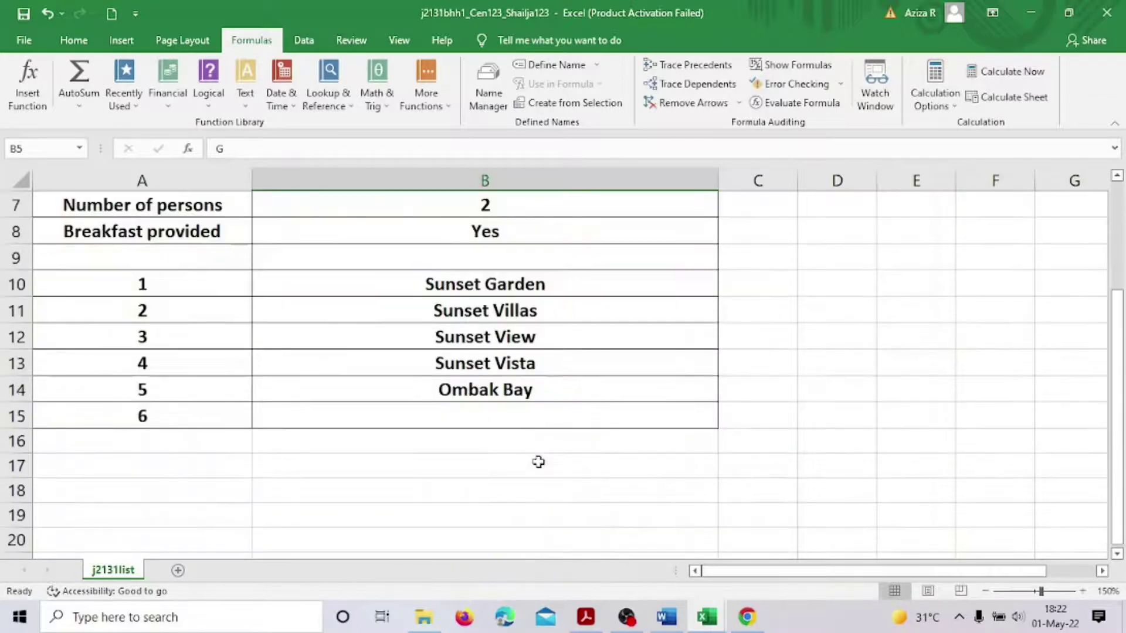
Compare the properties listed in rows 10 to 15 with the Nusa Lembongan column in the j2131home workbook, and return to the j2131list sheet
scroll(562, 451, up, 2)
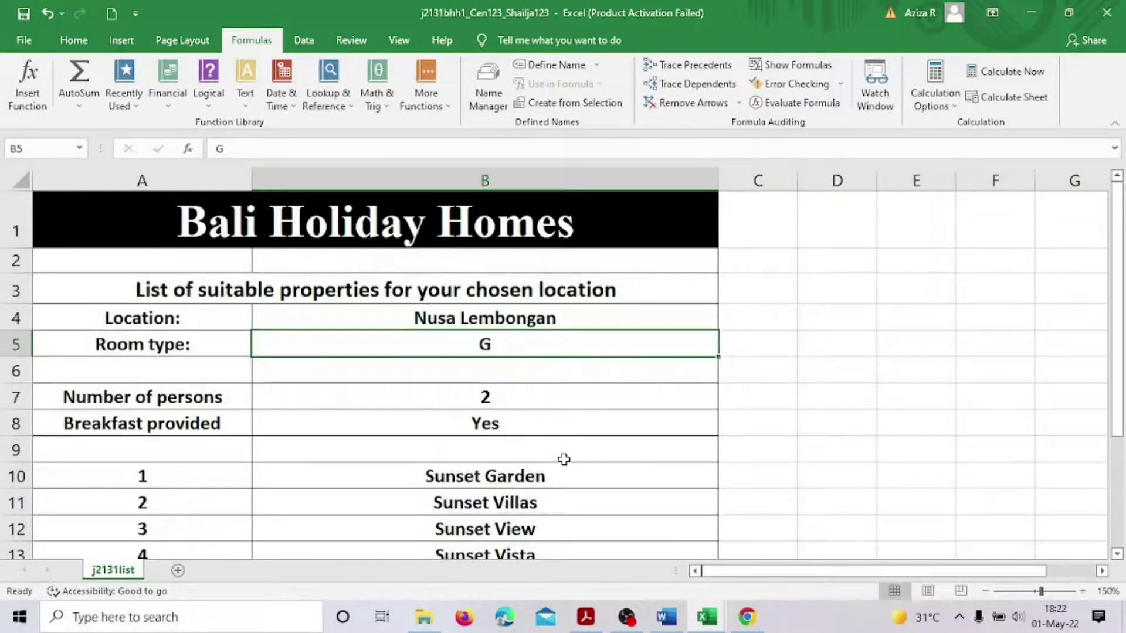
scroll(564, 459, down, 1)
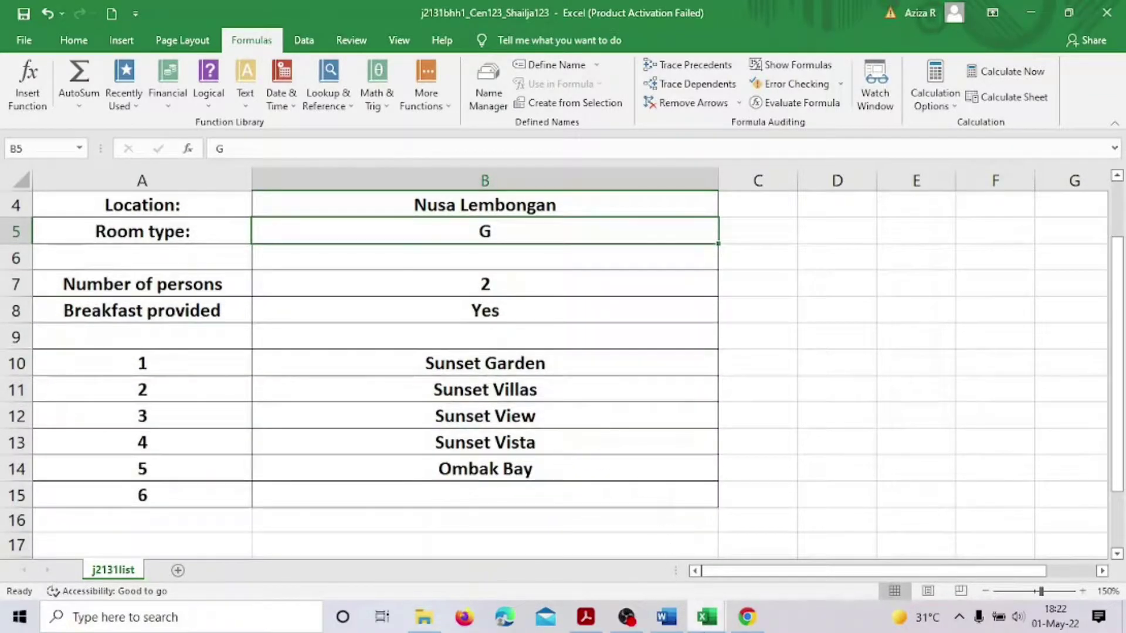
mouse_move(698, 626)
click(516, 536)
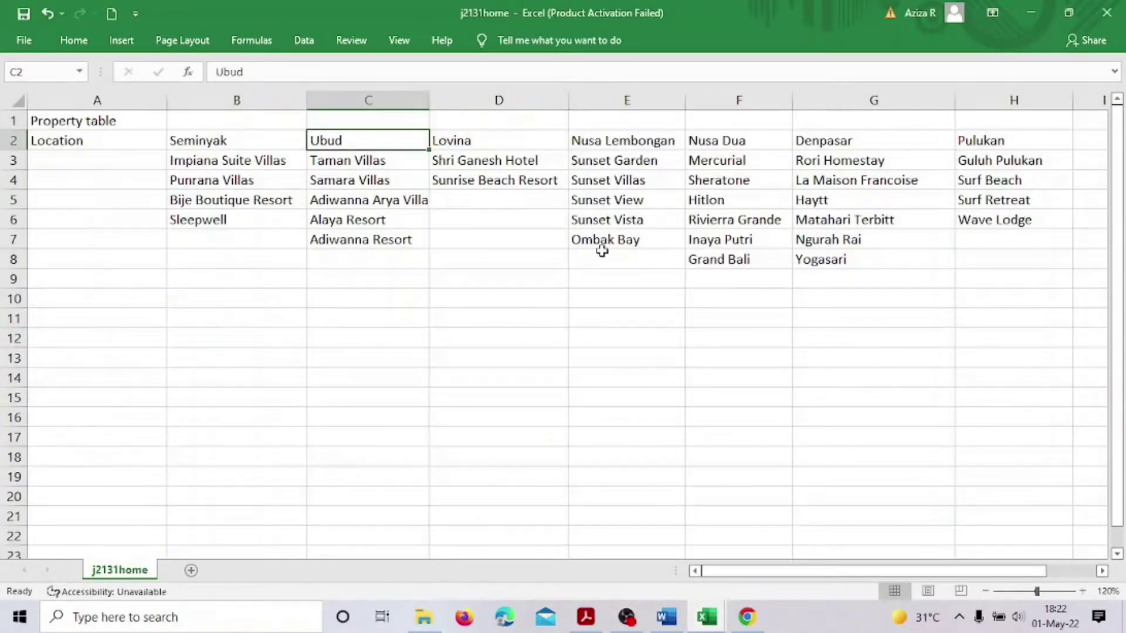
click(706, 616)
click(836, 557)
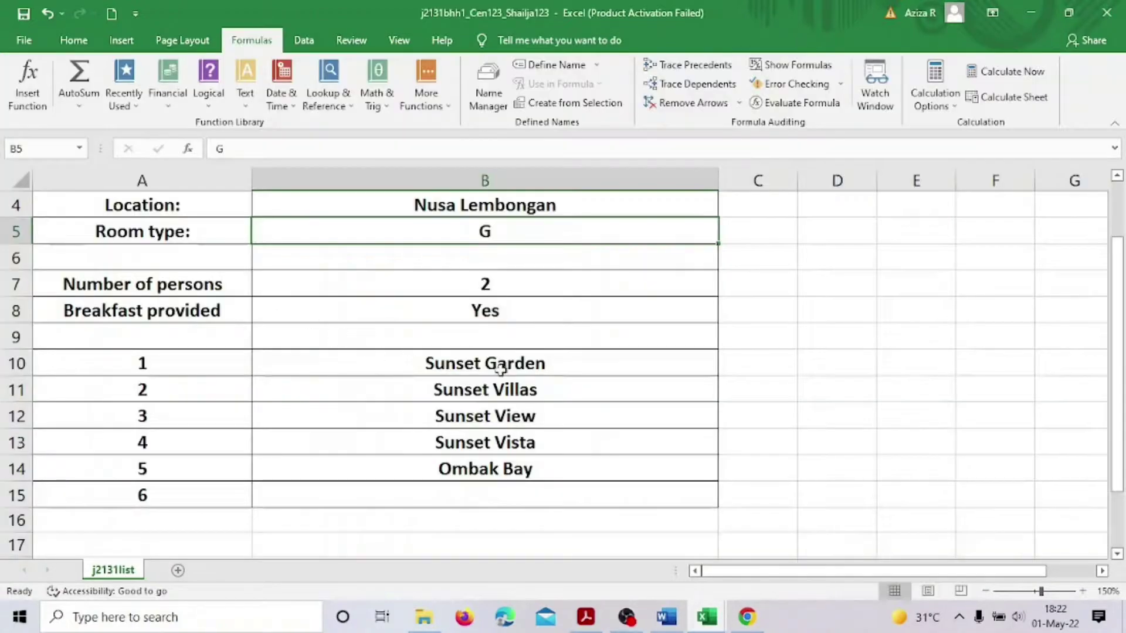
Read question 21's printing requirements in the question paper PDF, check the j2131list sheet's print preview in Excel, and return to the worksheet
click(585, 617)
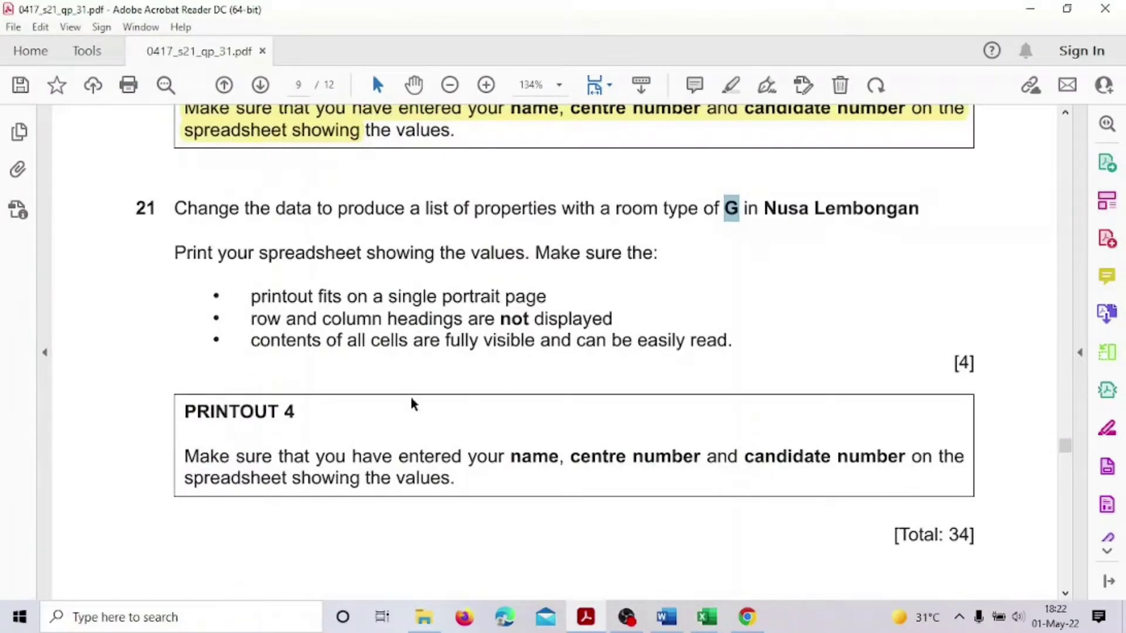
click(707, 617)
click(24, 40)
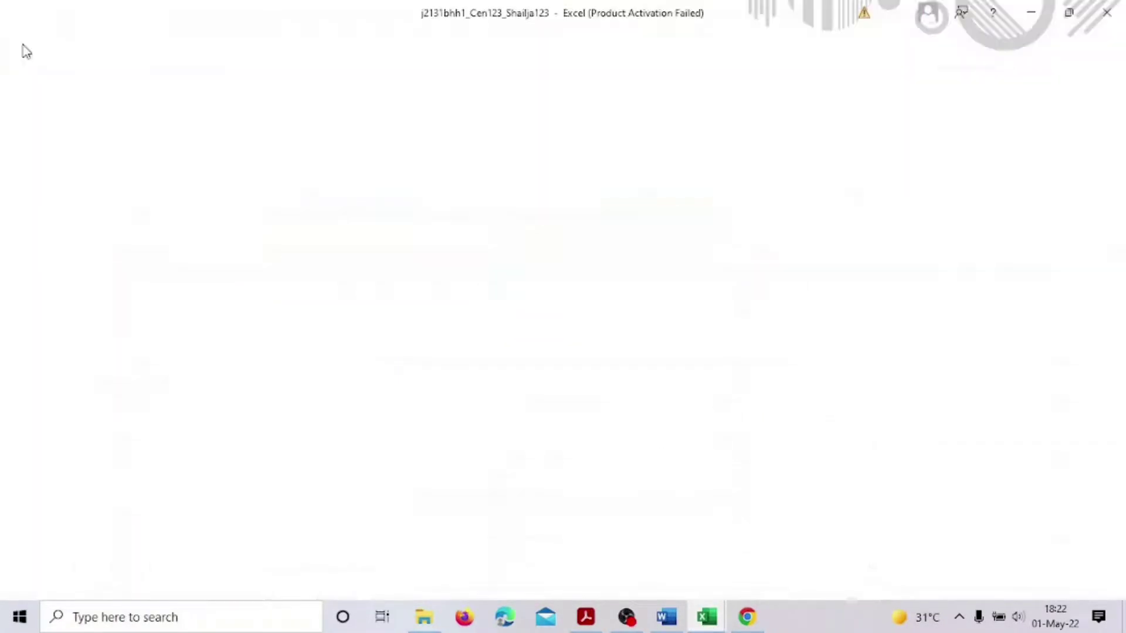
click(32, 322)
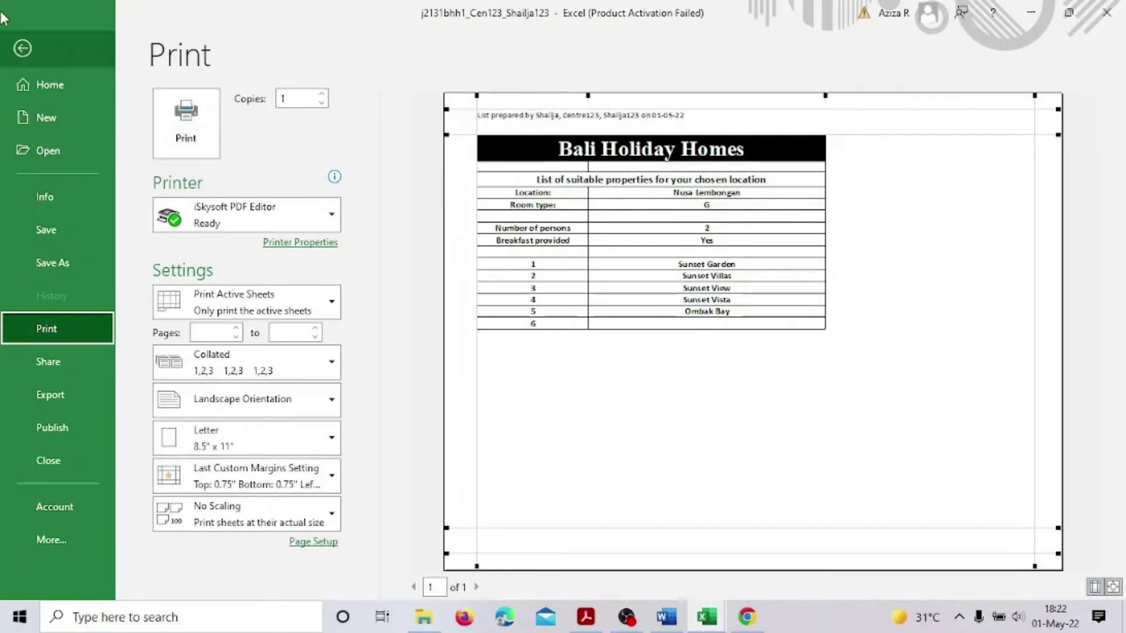
click(22, 50)
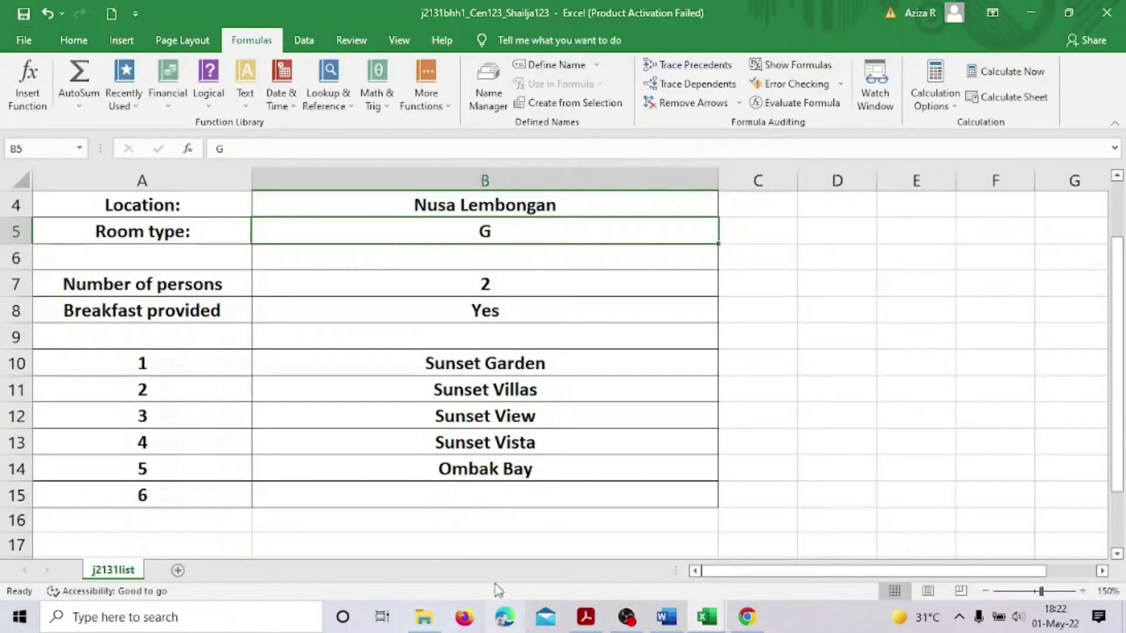
Switch to the question paper PDF and highlight question 21 from its first line through the start of the Printout 4 note
click(586, 617)
drag(176, 202, 309, 456)
click(326, 423)
scroll(326, 429, down, 15)
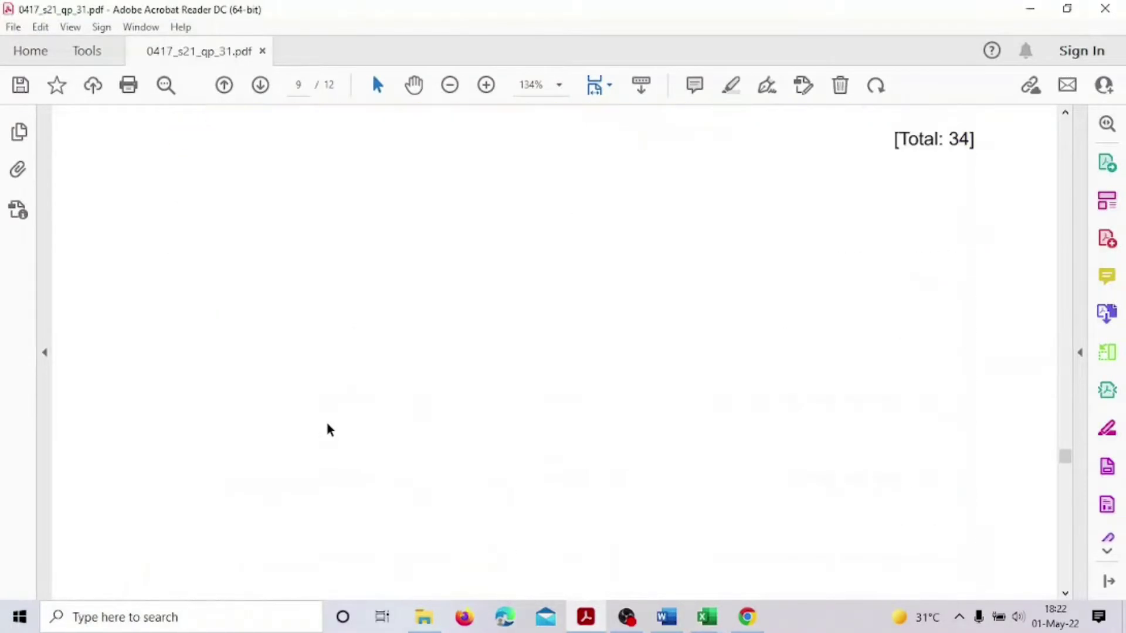
scroll(328, 428, up, 14)
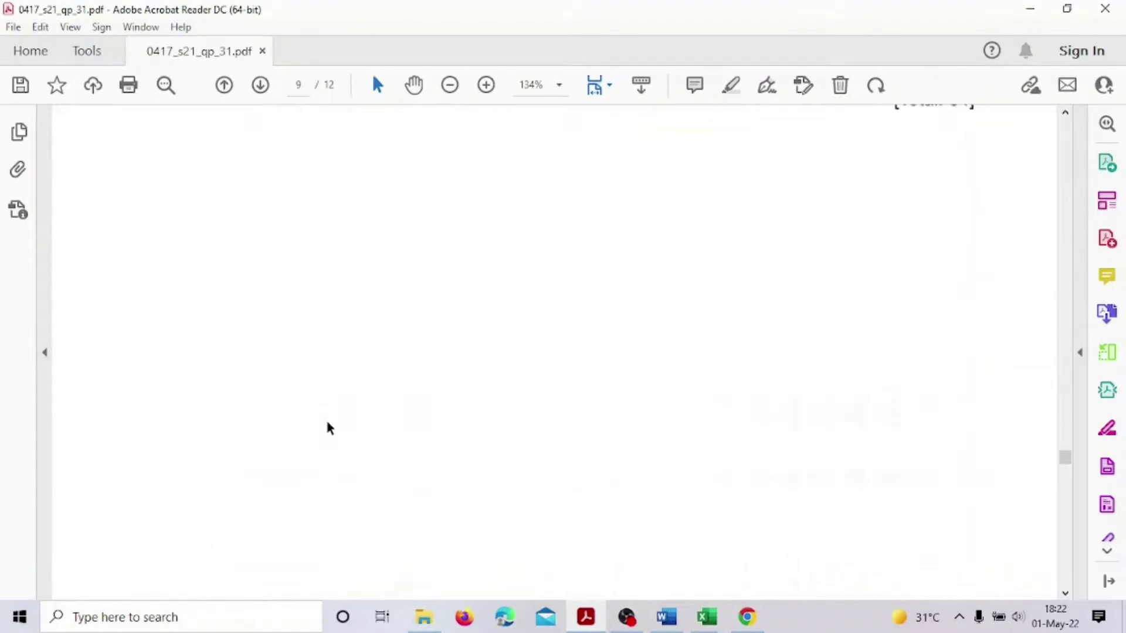
scroll(327, 425, up, 5)
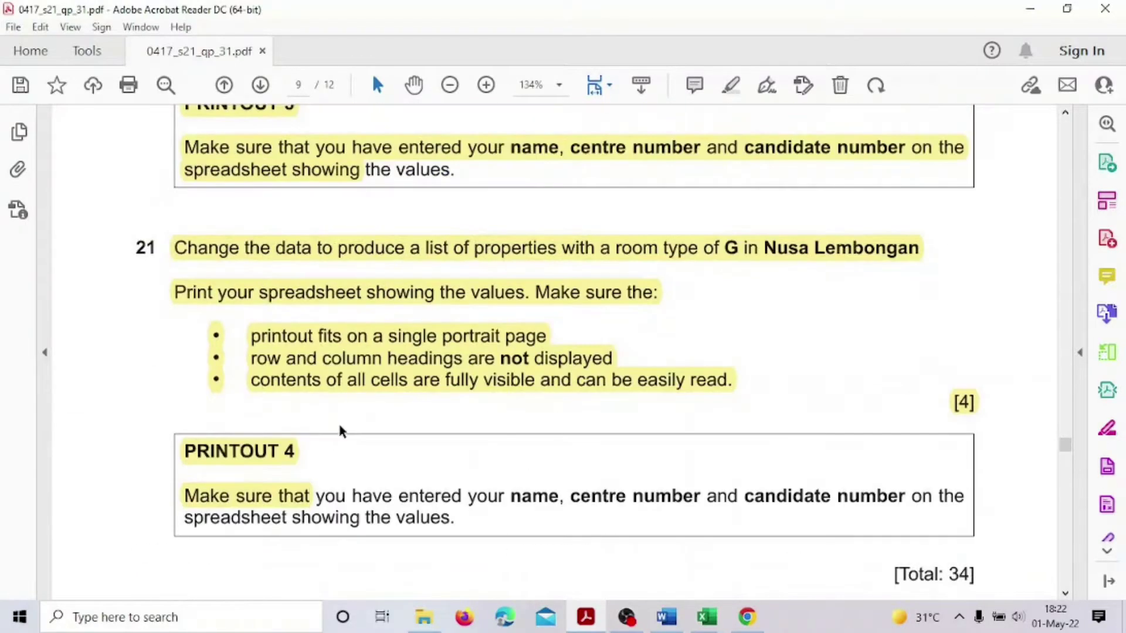
scroll(372, 488, down, 2)
Switch back to the j2131list sheet in Excel, review the property list, and collapse the ribbon with the Show Tabs option
mouse_move(706, 617)
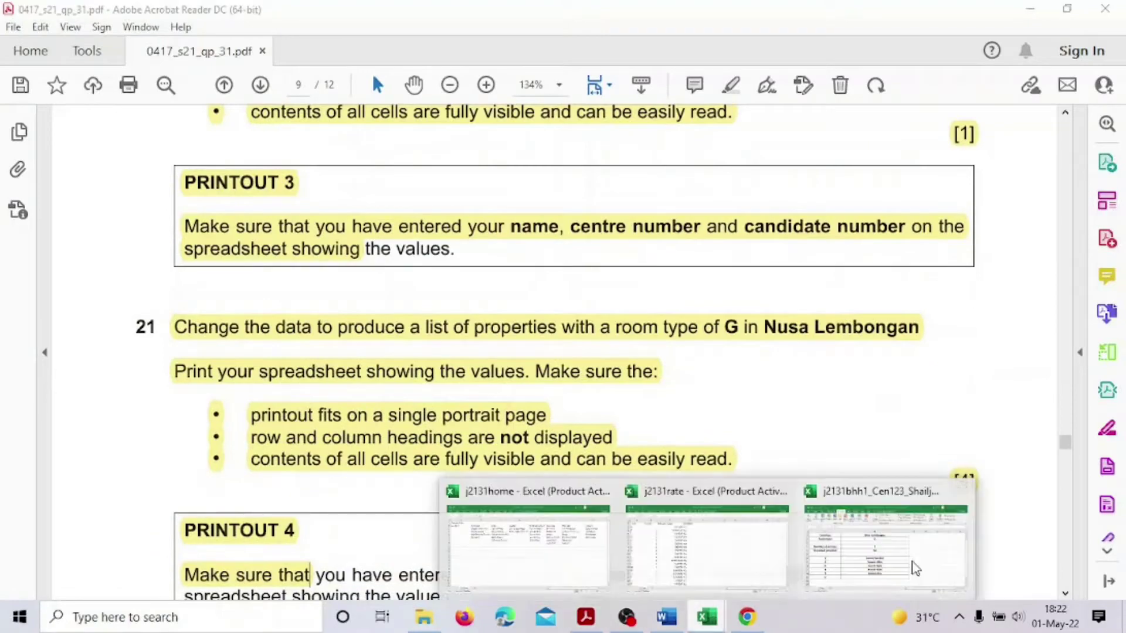
click(885, 528)
scroll(993, 498, up, 1)
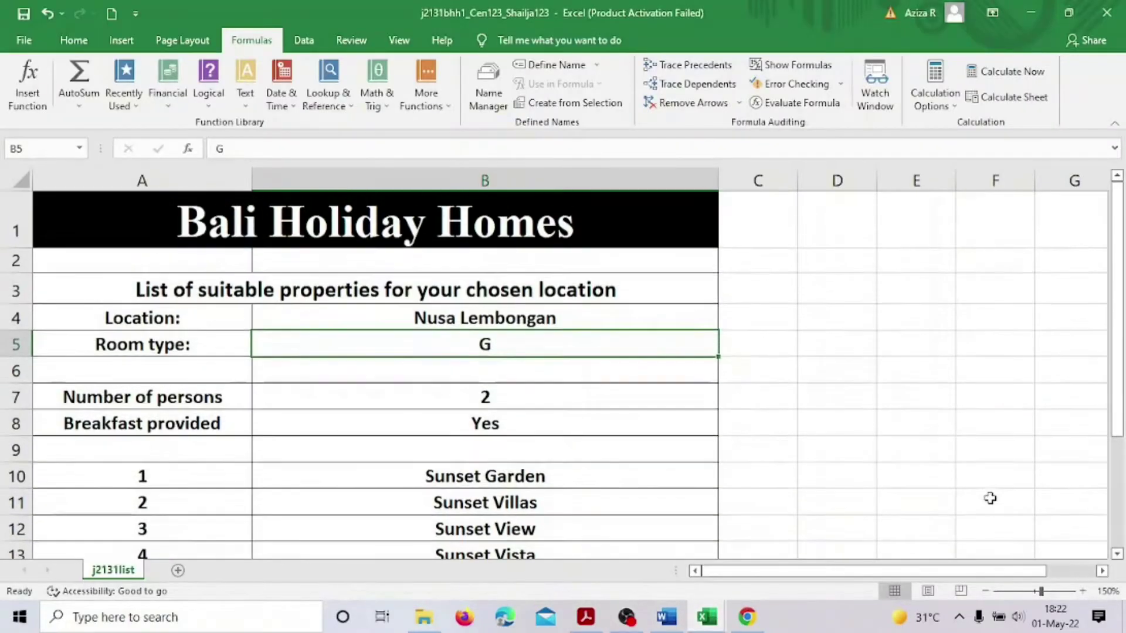
scroll(993, 498, down, 2)
scroll(990, 497, up, 2)
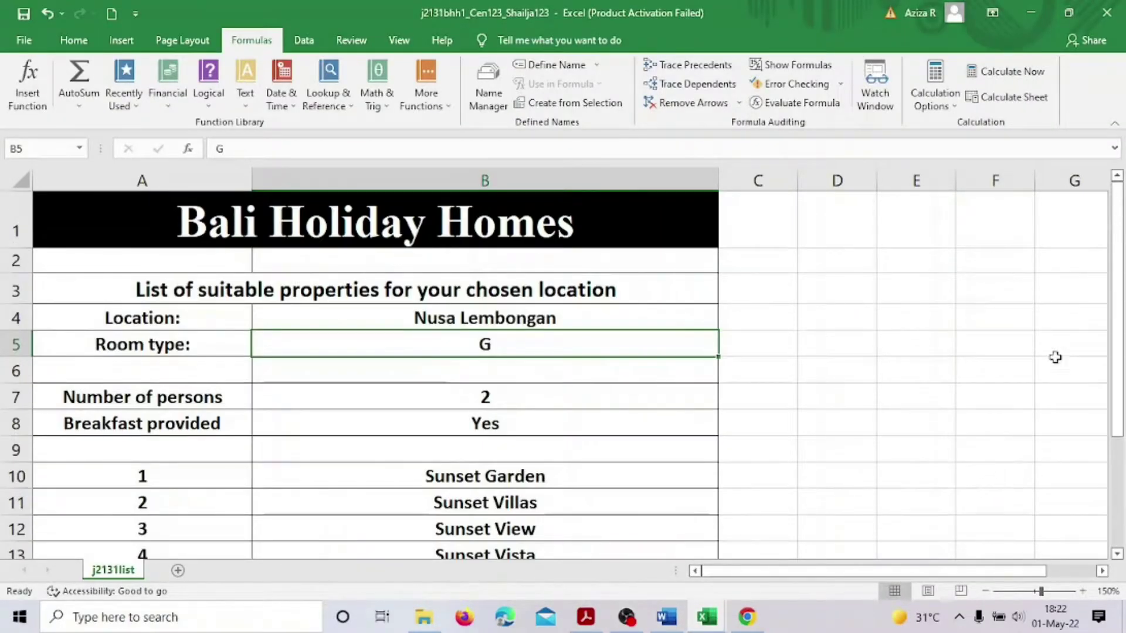
click(992, 13)
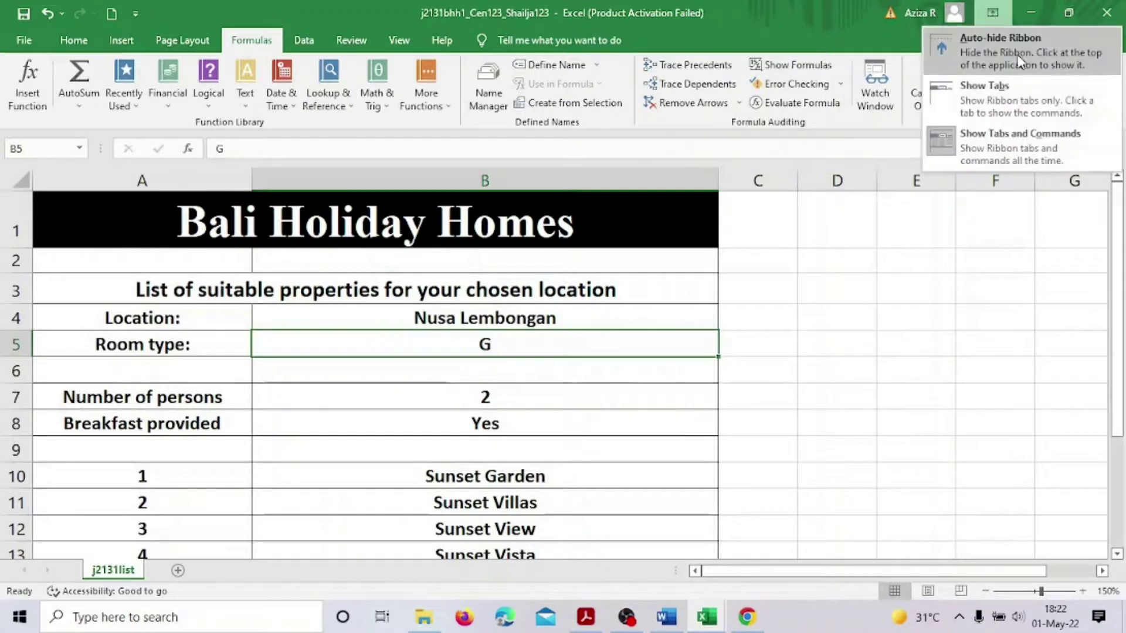
click(967, 91)
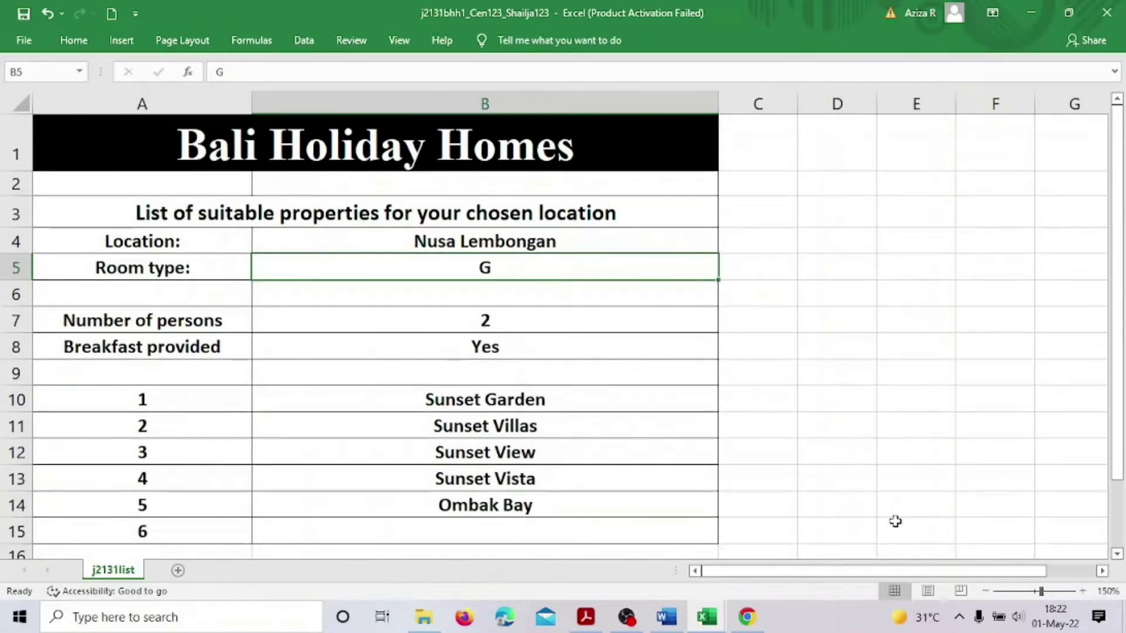